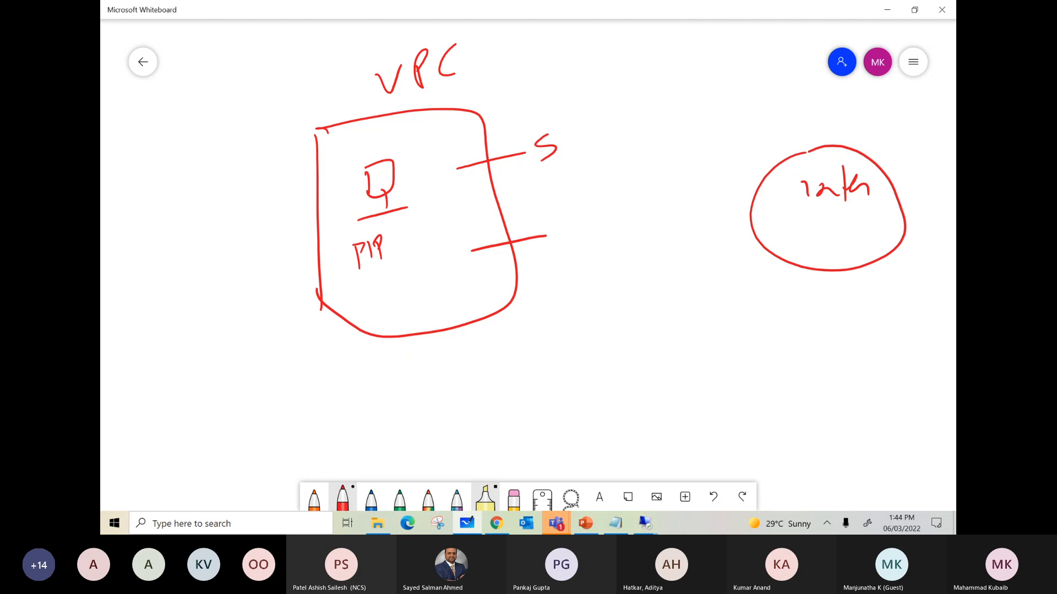
Step: Draw a gateway circle on the VPC's upper edge, label it NAT, and route arrows from the private instance through it to the internet
{"action": "mouse_move", "coordinate": [484, 110]}
{"action": "left_mouse_down"}
{"action": "mouse_move", "coordinate": [497, 74]}
{"action": "mouse_move", "coordinate": [529, 69]}
{"action": "mouse_move", "coordinate": [553, 47]}
{"action": "left_mouse_up"}
{"action": "left_click_drag", "start_coordinate": [394, 179], "coordinate": [465, 119]}
{"action": "left_click_drag", "start_coordinate": [423, 140], "coordinate": [442, 136]}
{"action": "left_click_drag", "start_coordinate": [498, 117], "coordinate": [783, 180]}
{"action": "left_click_drag", "start_coordinate": [773, 148], "coordinate": [783, 176]}
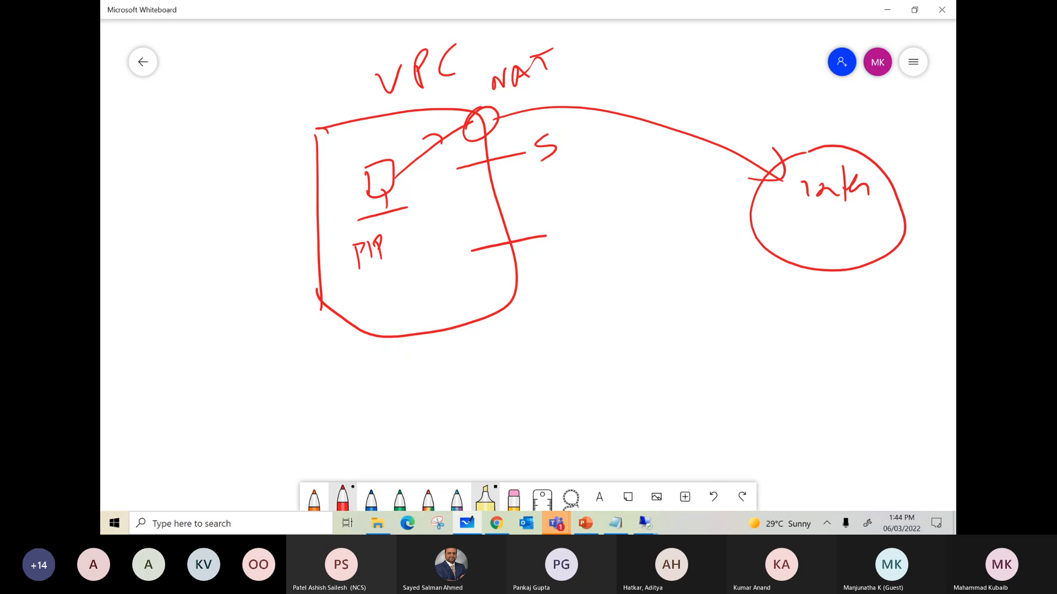
{"action": "mouse_move", "coordinate": [484, 110]}
{"action": "left_mouse_down"}
{"action": "mouse_move", "coordinate": [471, 131]}
{"action": "mouse_move", "coordinate": [491, 109]}
{"action": "mouse_move", "coordinate": [780, 179]}
{"action": "left_mouse_up"}
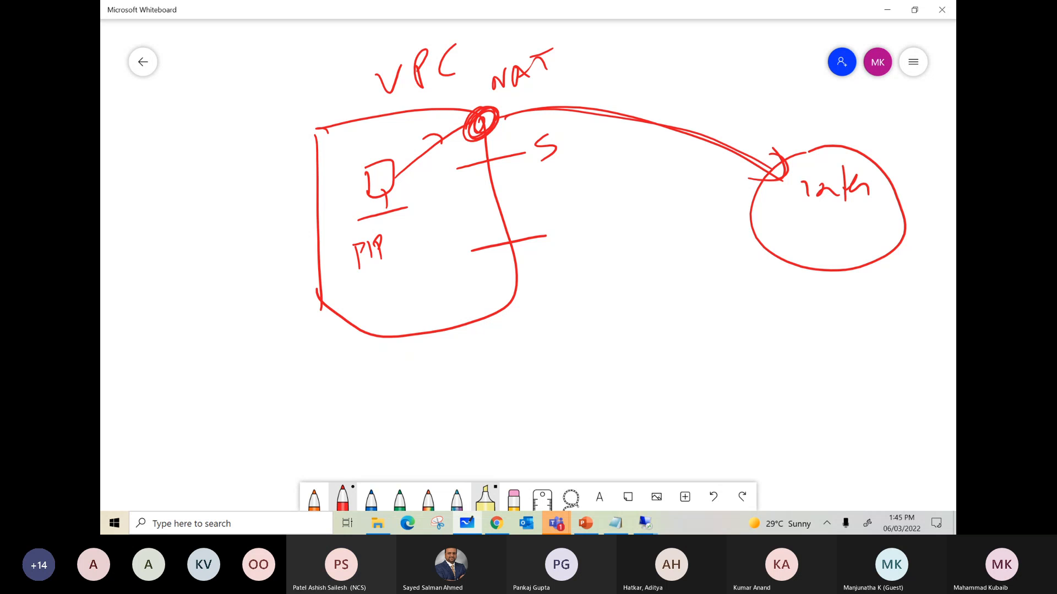
{"action": "mouse_move", "coordinate": [550, 42]}
{"action": "left_mouse_down"}
{"action": "mouse_move", "coordinate": [512, 90]}
{"action": "mouse_move", "coordinate": [523, 55]}
{"action": "left_mouse_up"}
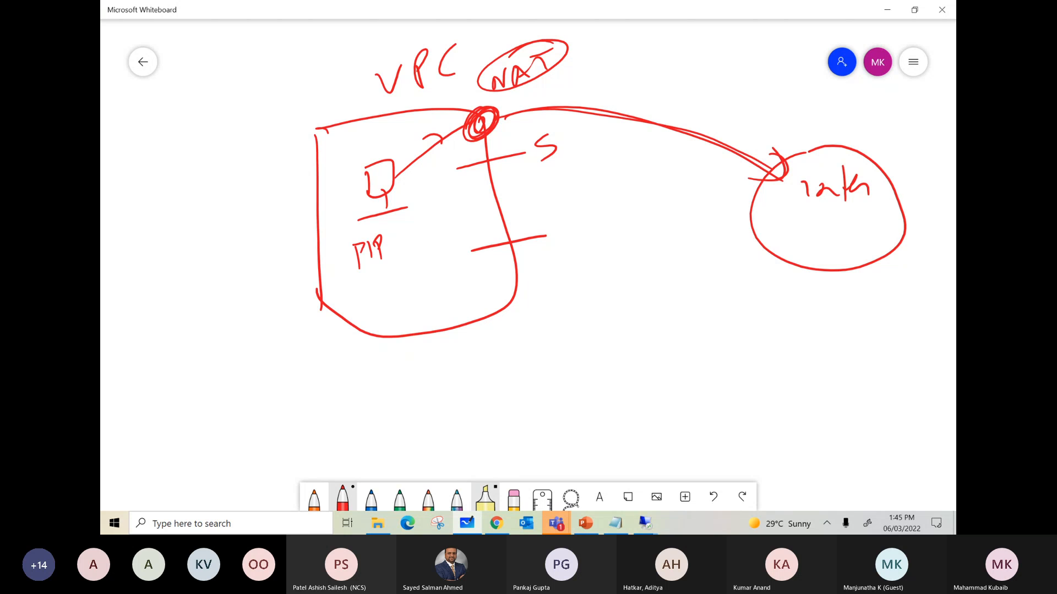
Step: Sketch two more instances in the lower part of the VPC, each with its own arrow out to the internet circle
{"action": "mouse_move", "coordinate": [408, 242]}
{"action": "left_mouse_down"}
{"action": "mouse_move", "coordinate": [410, 266]}
{"action": "mouse_move", "coordinate": [428, 274]}
{"action": "left_mouse_up"}
{"action": "left_click_drag", "start_coordinate": [407, 285], "coordinate": [436, 277]}
{"action": "left_click_drag", "start_coordinate": [420, 263], "coordinate": [755, 253]}
{"action": "mouse_move", "coordinate": [741, 235]}
{"action": "left_mouse_down"}
{"action": "mouse_move", "coordinate": [767, 249]}
{"action": "mouse_move", "coordinate": [750, 273]}
{"action": "left_mouse_up"}
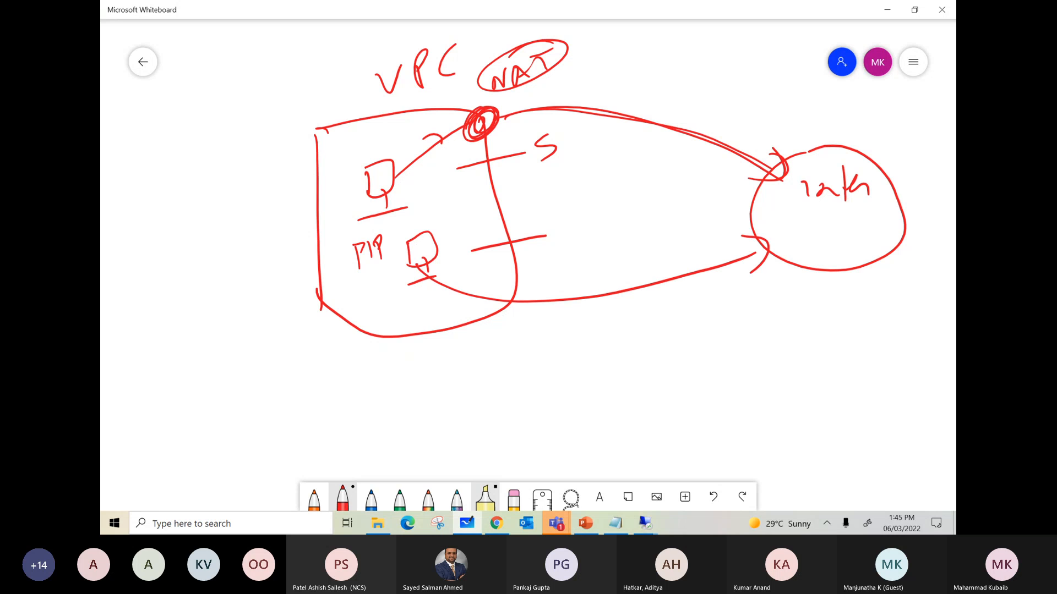
{"action": "mouse_move", "coordinate": [355, 282]}
{"action": "left_mouse_down"}
{"action": "mouse_move", "coordinate": [358, 307]}
{"action": "mouse_move", "coordinate": [376, 308]}
{"action": "left_mouse_up"}
{"action": "mouse_move", "coordinate": [378, 300]}
{"action": "left_mouse_down"}
{"action": "mouse_move", "coordinate": [382, 315]}
{"action": "mouse_move", "coordinate": [395, 308]}
{"action": "mouse_move", "coordinate": [557, 372]}
{"action": "mouse_move", "coordinate": [783, 273]}
{"action": "mouse_move", "coordinate": [787, 307]}
{"action": "left_mouse_up"}
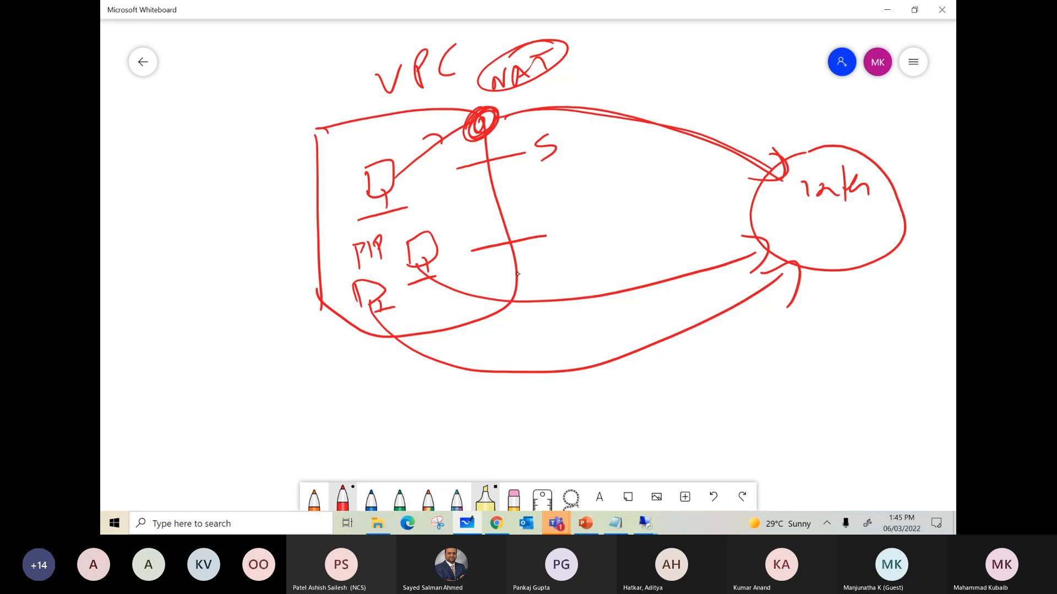
Step: Mark a shared gateway on the VPC's lower boundary and draw lines from the instances through it to the internet
{"action": "mouse_move", "coordinate": [514, 278]}
{"action": "left_mouse_down"}
{"action": "mouse_move", "coordinate": [522, 271]}
{"action": "mouse_move", "coordinate": [512, 295]}
{"action": "mouse_move", "coordinate": [509, 282]}
{"action": "left_mouse_up"}
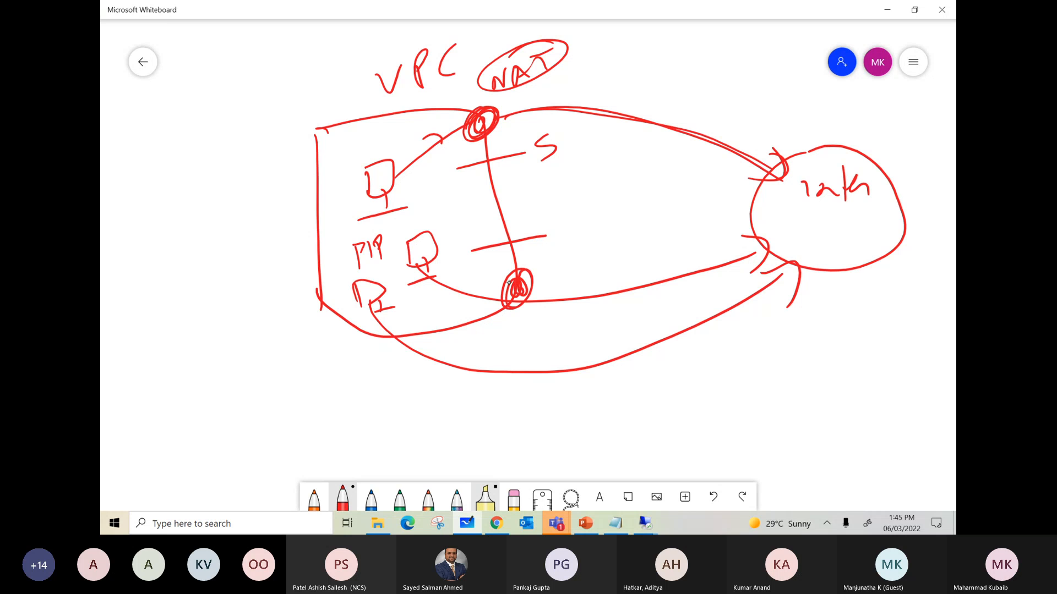
{"action": "mouse_move", "coordinate": [385, 124]}
{"action": "left_mouse_down"}
{"action": "mouse_move", "coordinate": [398, 144]}
{"action": "mouse_move", "coordinate": [412, 142]}
{"action": "mouse_move", "coordinate": [520, 284]}
{"action": "left_mouse_up"}
{"action": "left_click_drag", "start_coordinate": [404, 296], "coordinate": [512, 302]}
{"action": "left_click_drag", "start_coordinate": [412, 195], "coordinate": [514, 297]}
{"action": "mouse_move", "coordinate": [441, 258]}
{"action": "left_mouse_down"}
{"action": "mouse_move", "coordinate": [512, 300]}
{"action": "mouse_move", "coordinate": [767, 251]}
{"action": "left_mouse_up"}
{"action": "left_click_drag", "start_coordinate": [730, 235], "coordinate": [751, 284]}
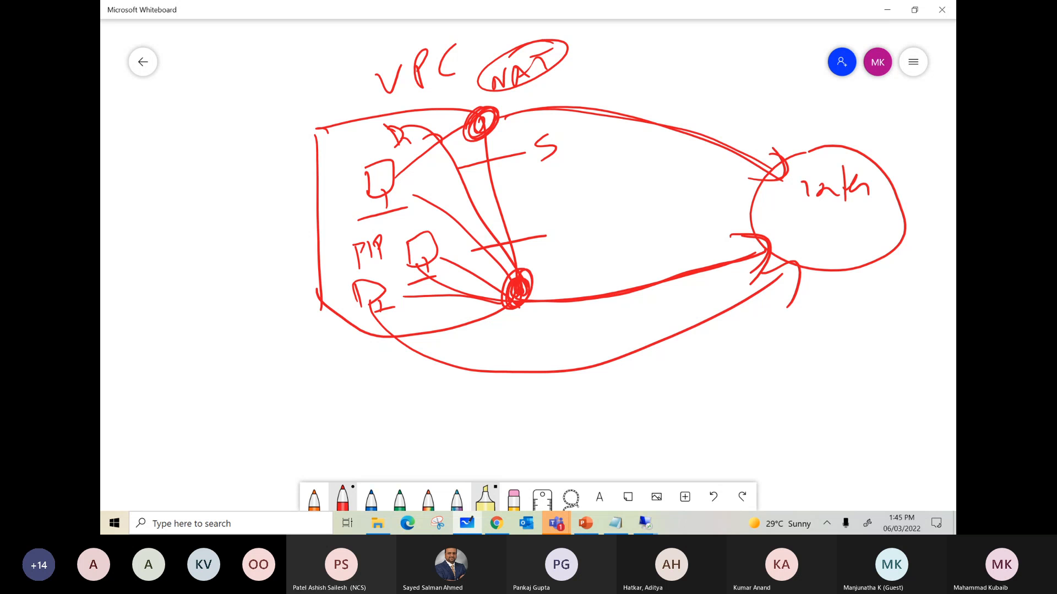
Step: Switch from the whiteboard to the Compute Engine VM instances page in the browser
{"action": "left_click", "coordinate": [886, 9]}
{"action": "left_click", "coordinate": [886, 11]}
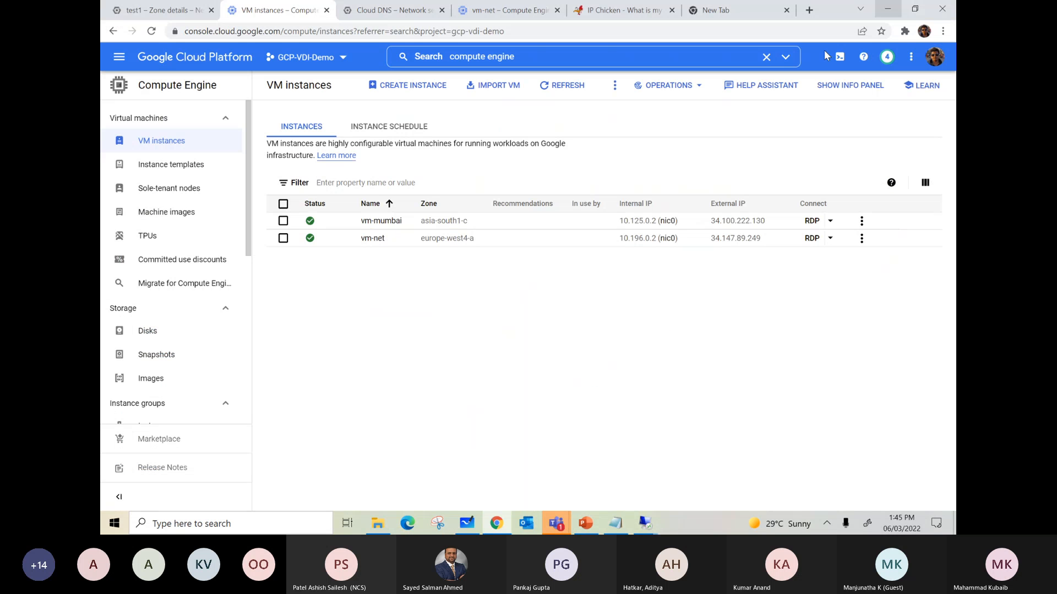
{"action": "left_click", "coordinate": [645, 523]}
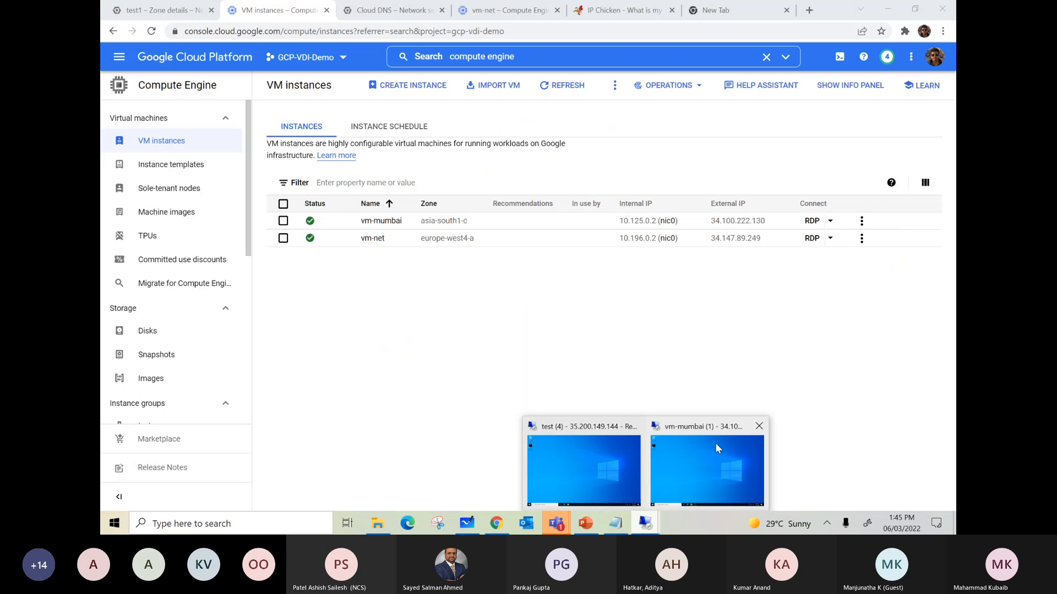
{"action": "left_click", "coordinate": [588, 454]}
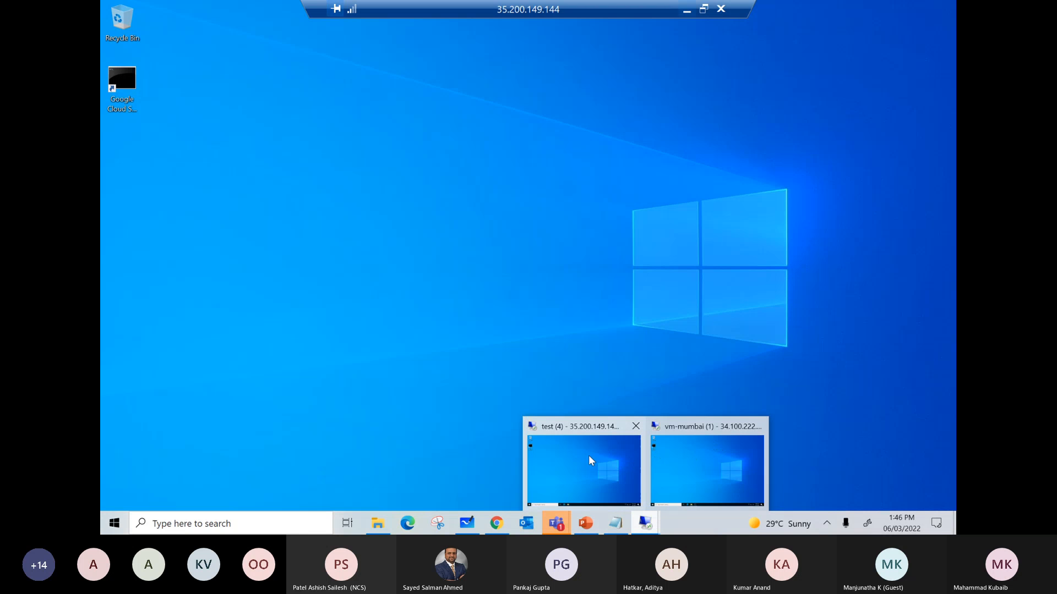
{"action": "left_click", "coordinate": [115, 523]}
{"action": "left_click", "coordinate": [504, 461]}
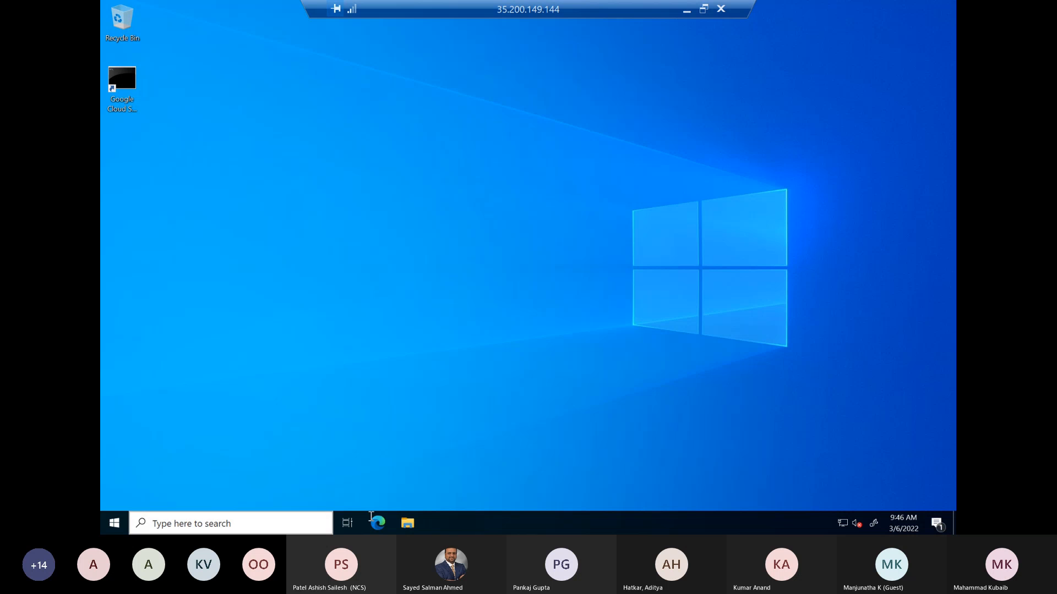
{"action": "left_click", "coordinate": [384, 526]}
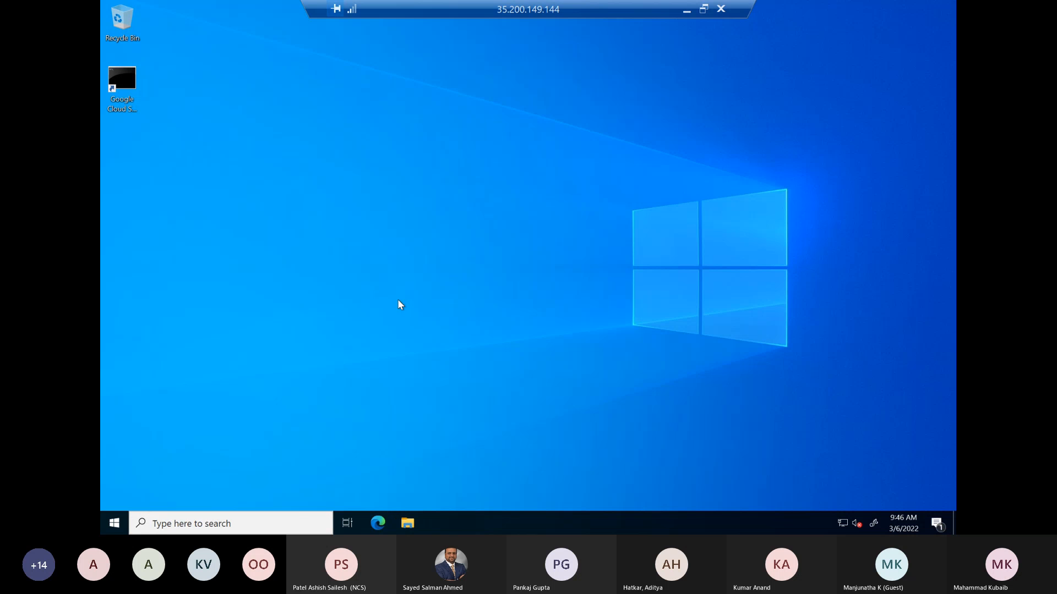
{"action": "left_click", "coordinate": [687, 10]}
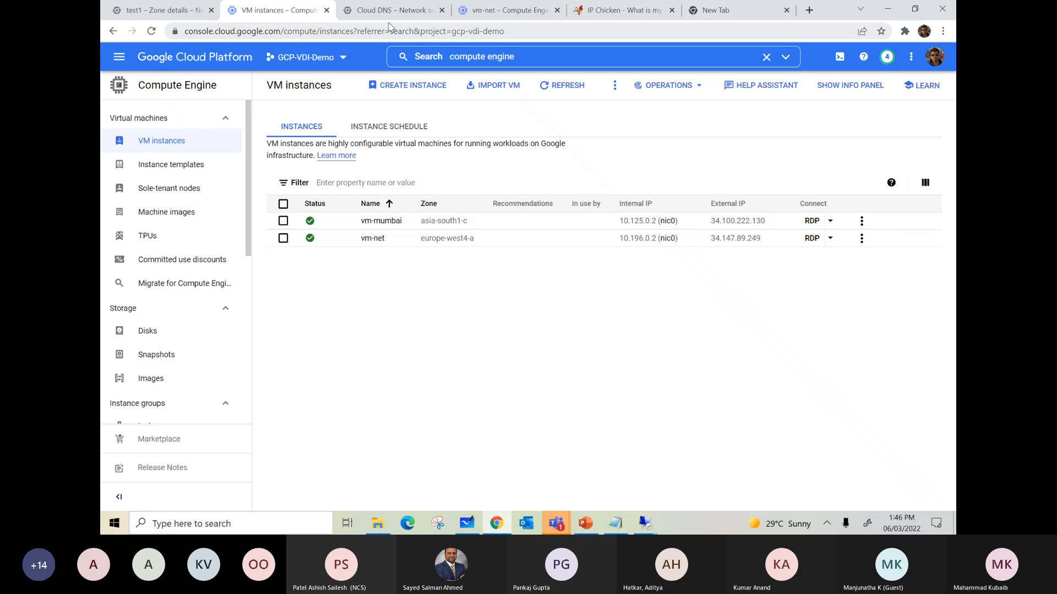
{"action": "left_click", "coordinate": [516, 57]}
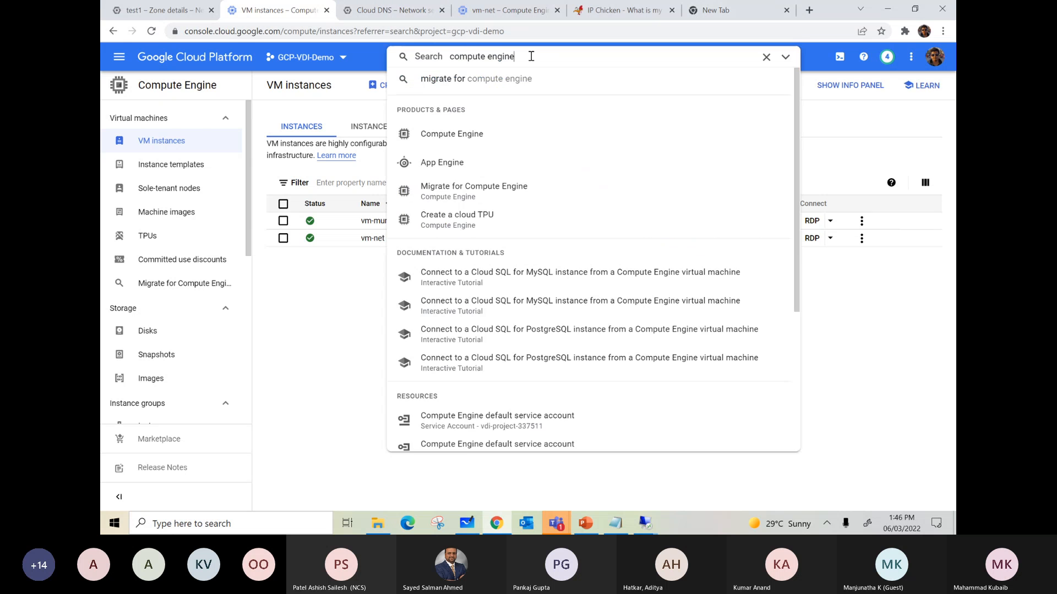
{"action": "left_click", "coordinate": [330, 288]}
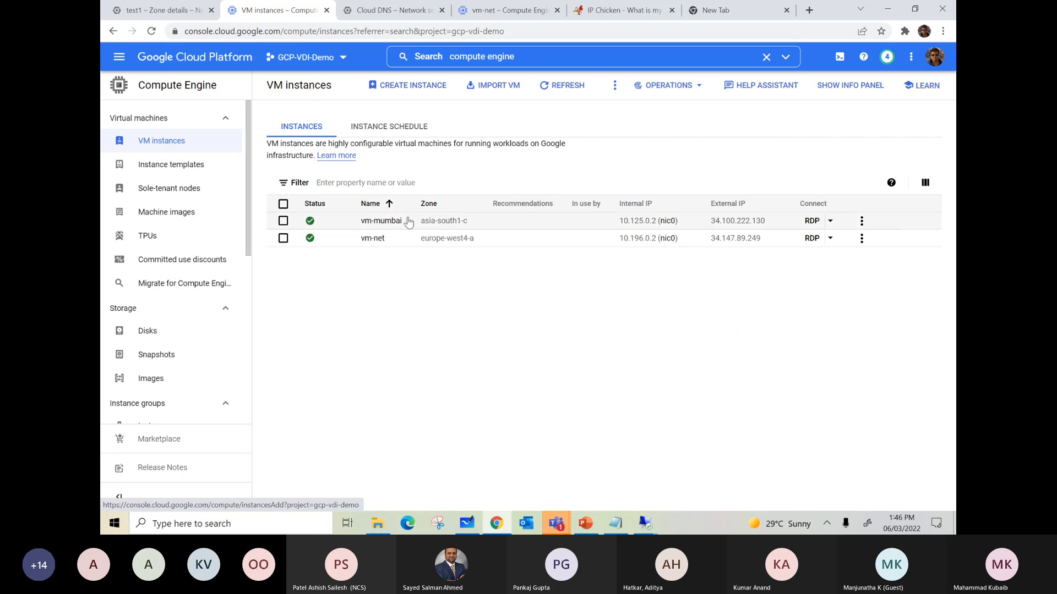
Step: Switch to the vm-mumbai remote desktop session and launch Microsoft Edge there
{"action": "left_click", "coordinate": [655, 524]}
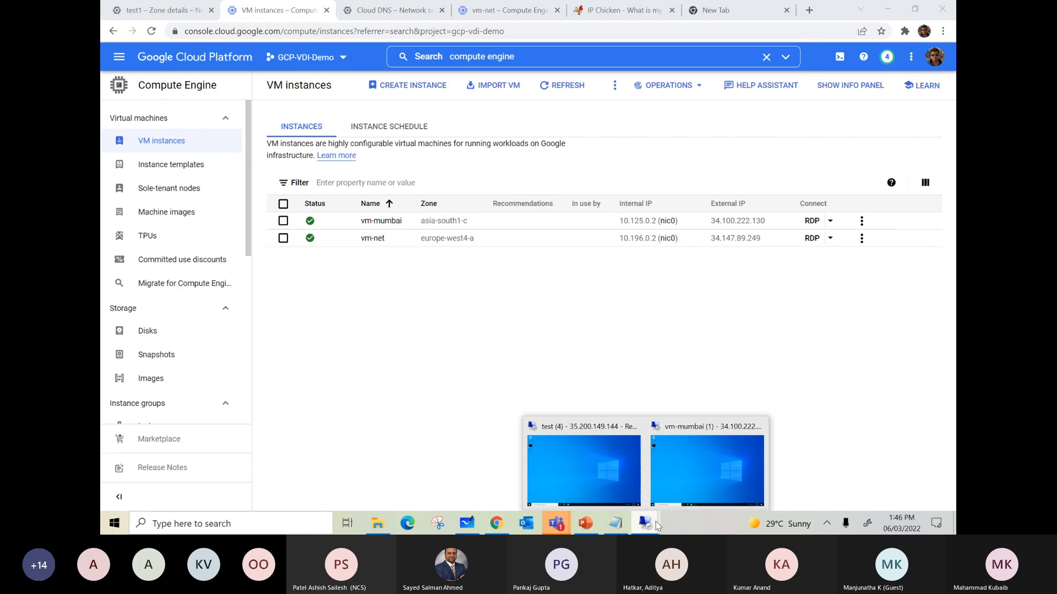
{"action": "left_click", "coordinate": [704, 465]}
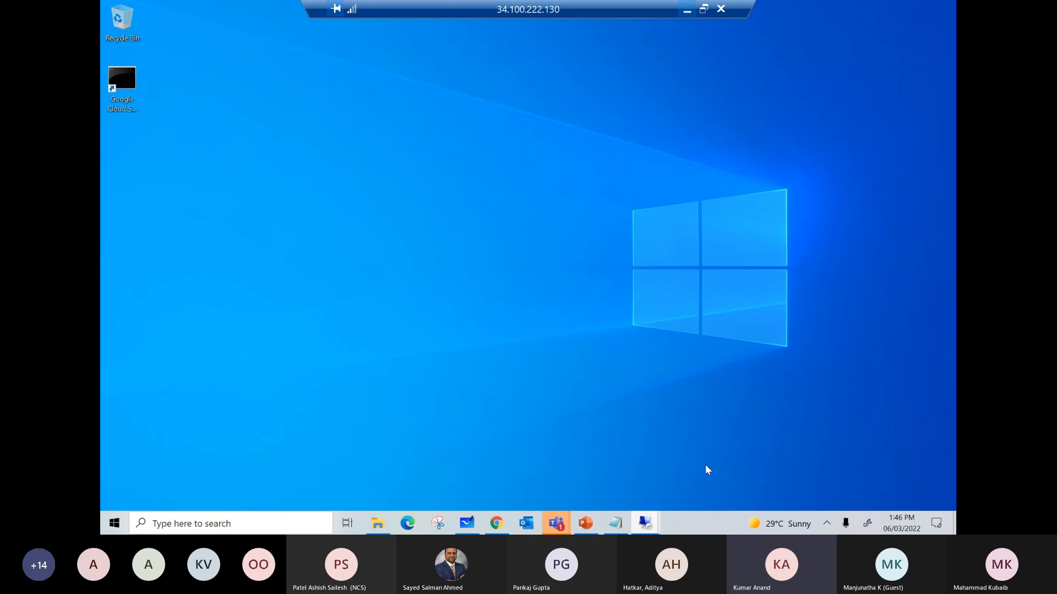
{"action": "left_click", "coordinate": [115, 523]}
{"action": "left_click", "coordinate": [527, 352]}
{"action": "left_click", "coordinate": [378, 523]}
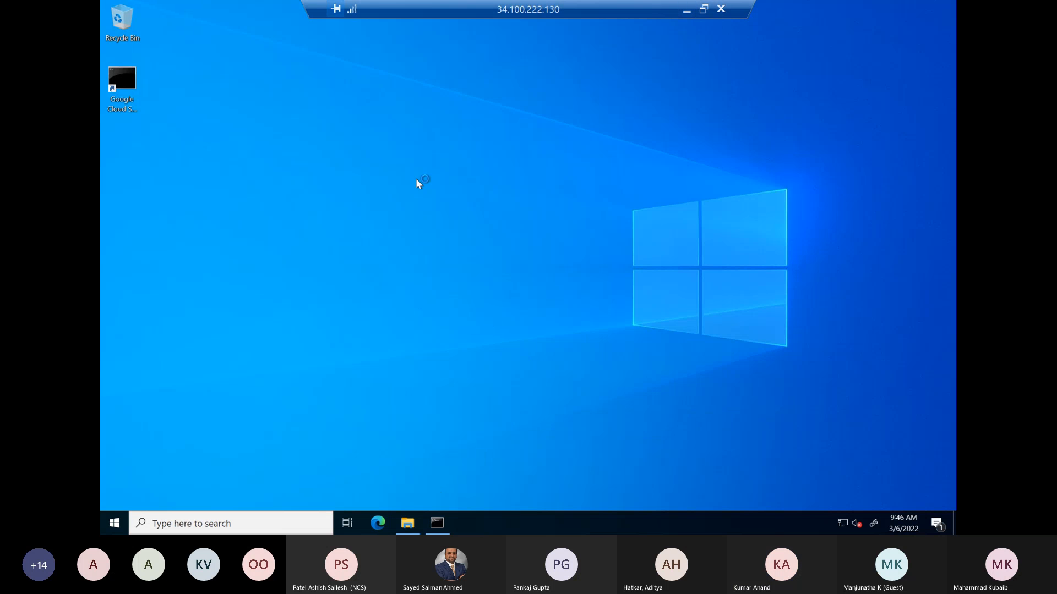
Step: Return to the VM instances list and highlight vm-mumbai's internal and external IP addresses
{"action": "left_click", "coordinate": [687, 10]}
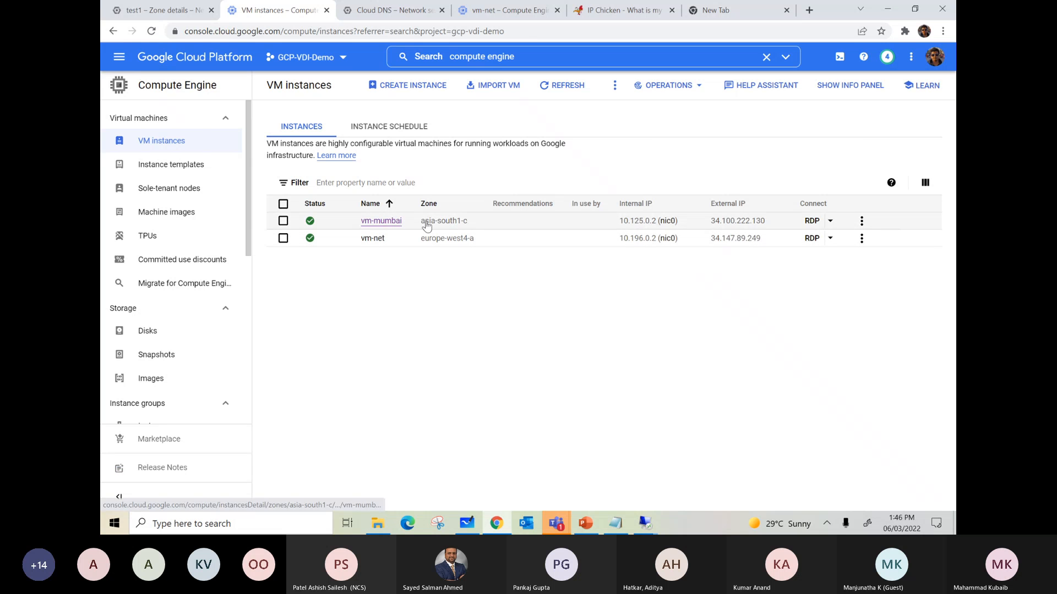
{"action": "left_click_drag", "start_coordinate": [619, 221], "coordinate": [644, 220]}
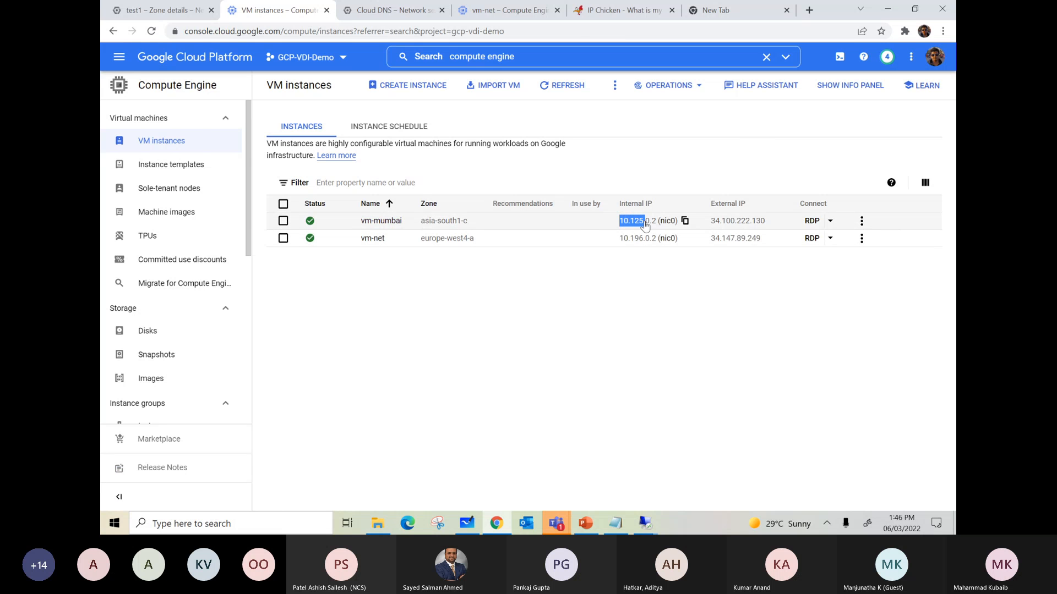
{"action": "left_click_drag", "start_coordinate": [711, 220], "coordinate": [765, 226]}
Step: Finish the Microsoft Edge first-run setup in the vm-mumbai session, starting without personal data
{"action": "left_click", "coordinate": [645, 523]}
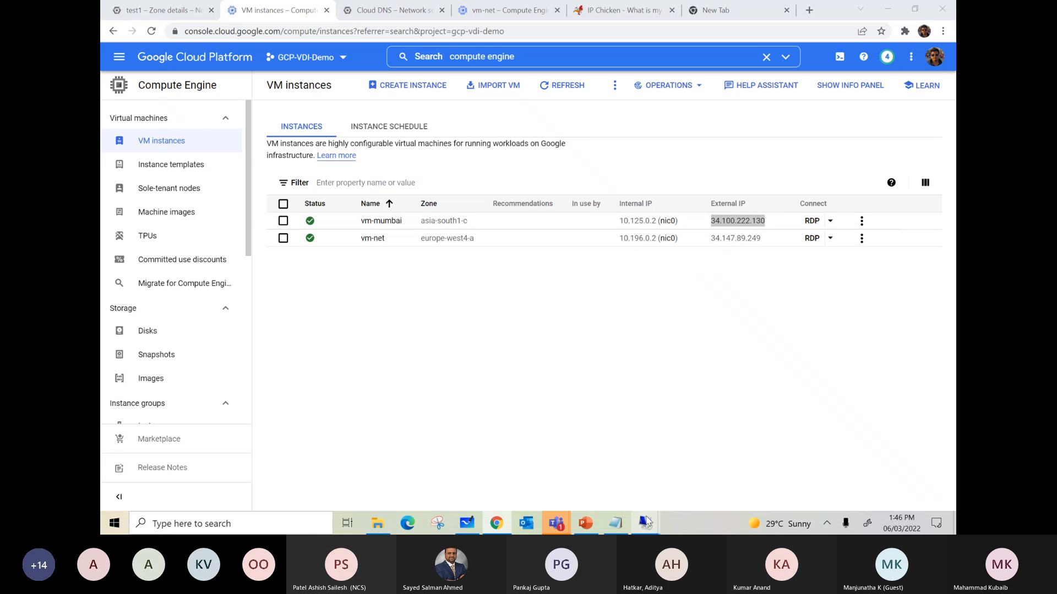
{"action": "left_click", "coordinate": [690, 472]}
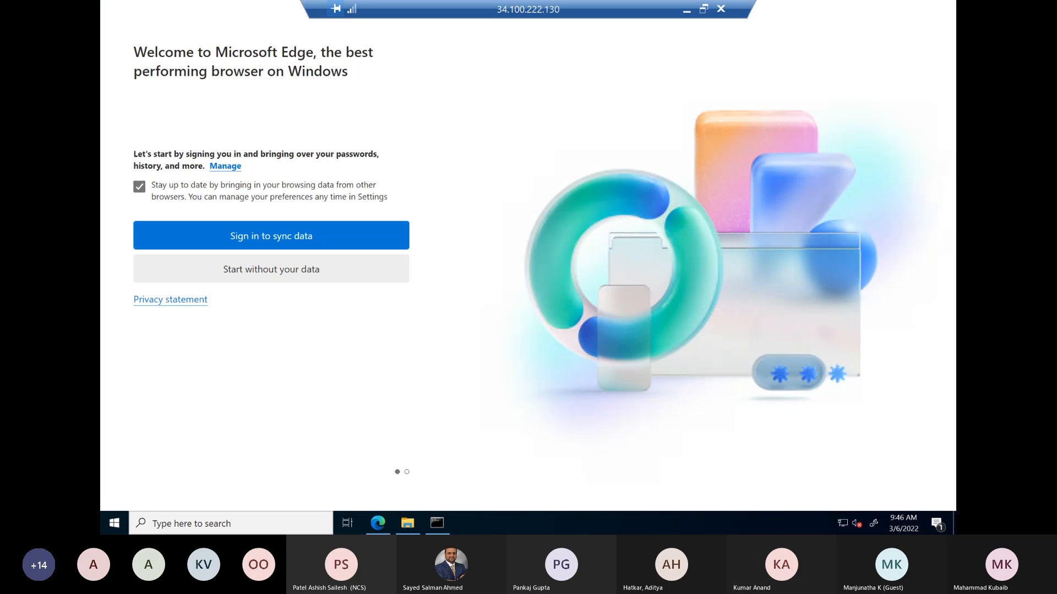
{"action": "left_click", "coordinate": [237, 274]}
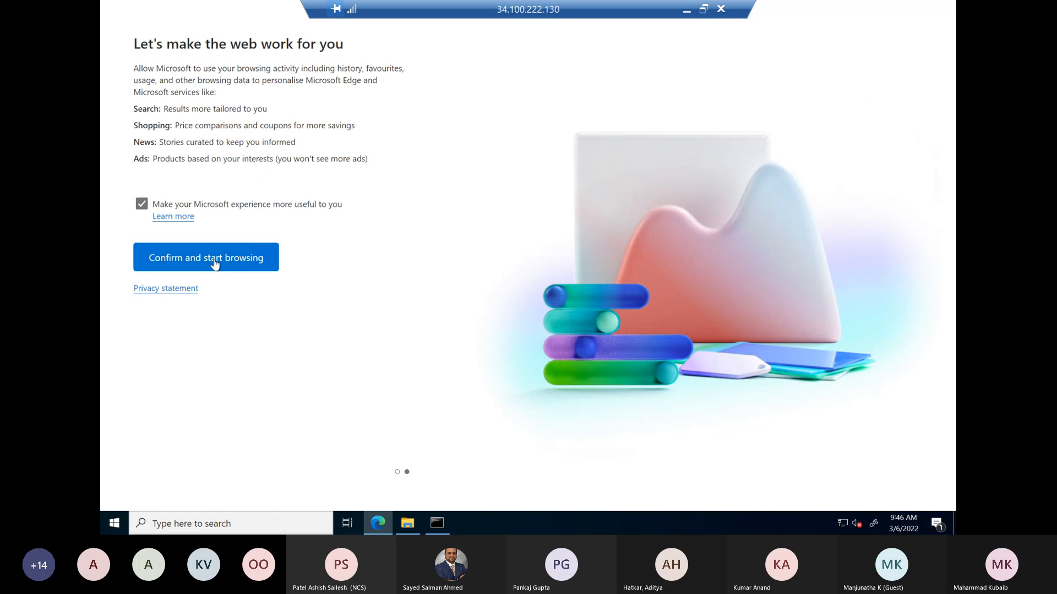
{"action": "left_click", "coordinate": [215, 265]}
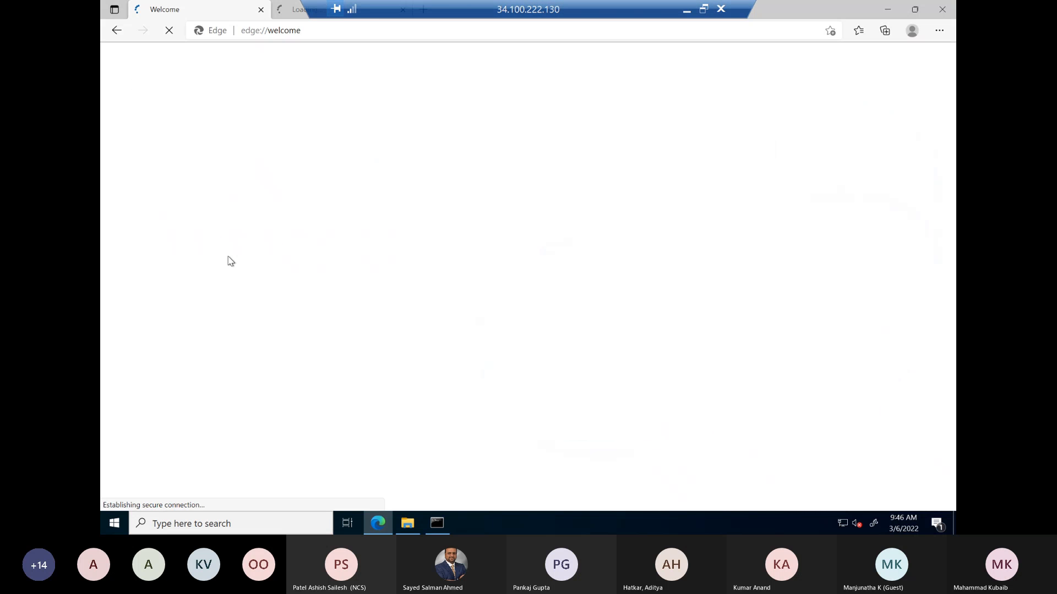
Step: Search the web for "ip chicken", open the IP Chicken site and highlight the current IP address it reports
{"action": "left_click", "coordinate": [295, 32]}
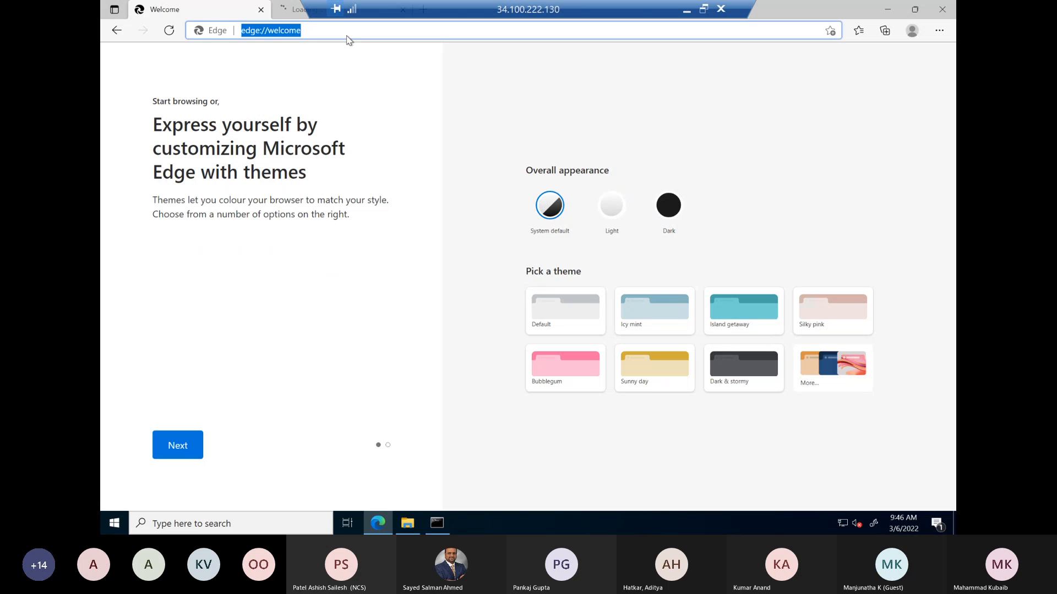
{"action": "type", "text": "ip chie"}
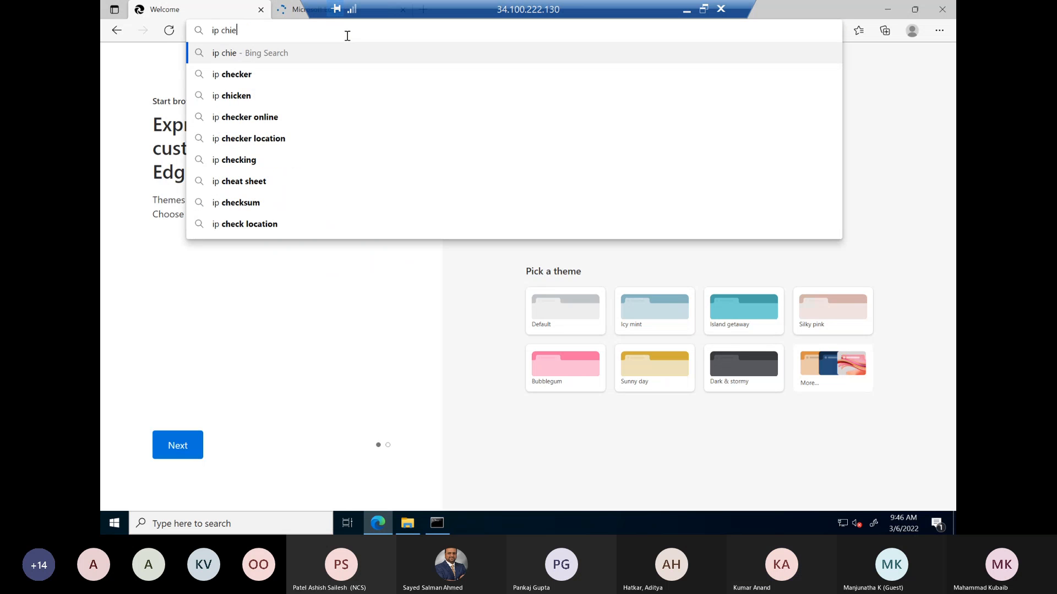
{"action": "key", "text": "BackSpace"}
{"action": "type", "text": "cken"}
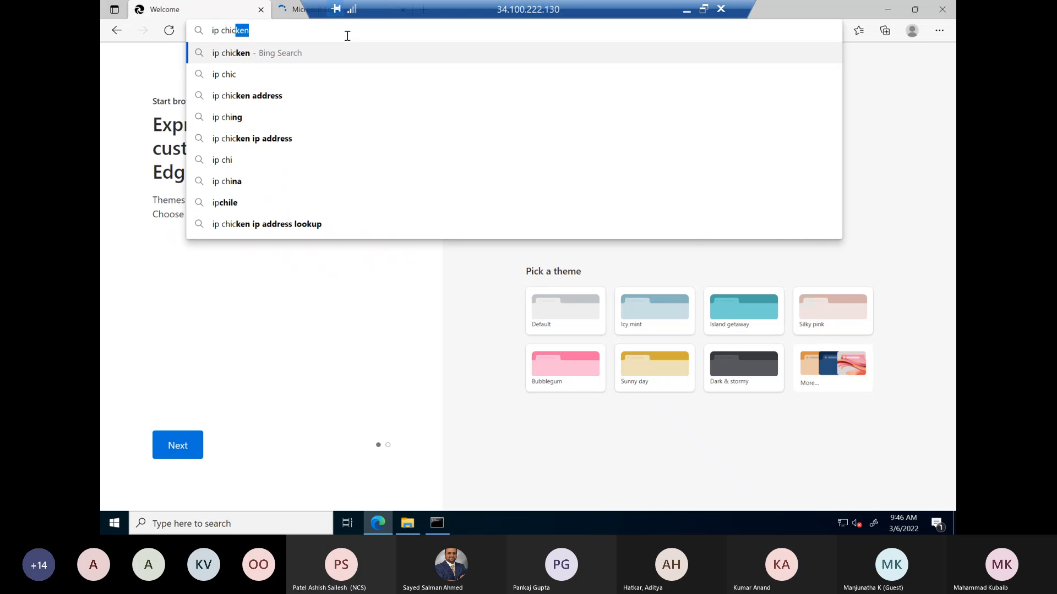
{"action": "key", "text": "Return"}
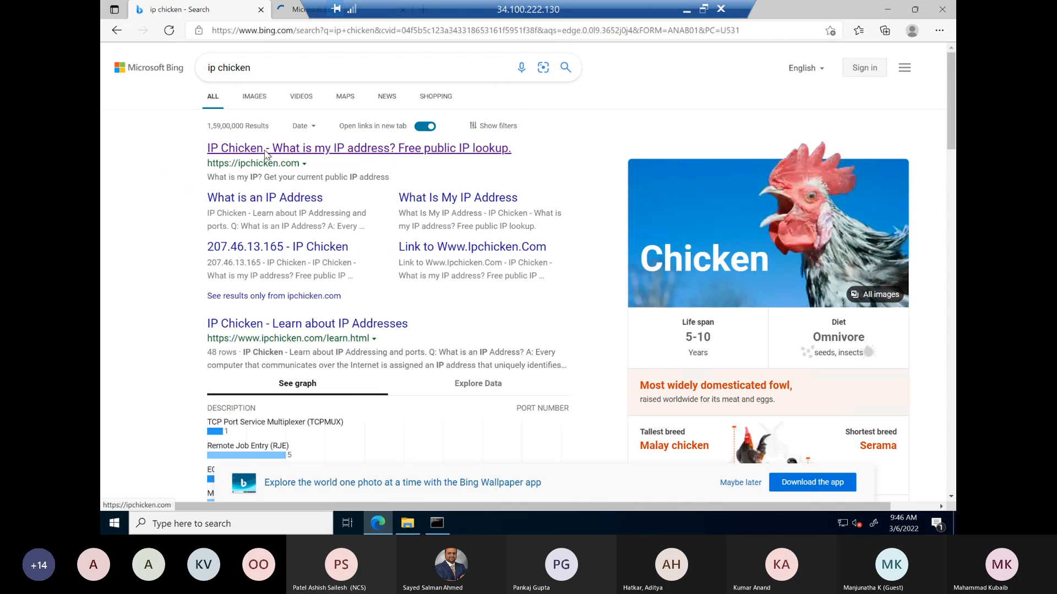
{"action": "left_click", "coordinate": [265, 150]}
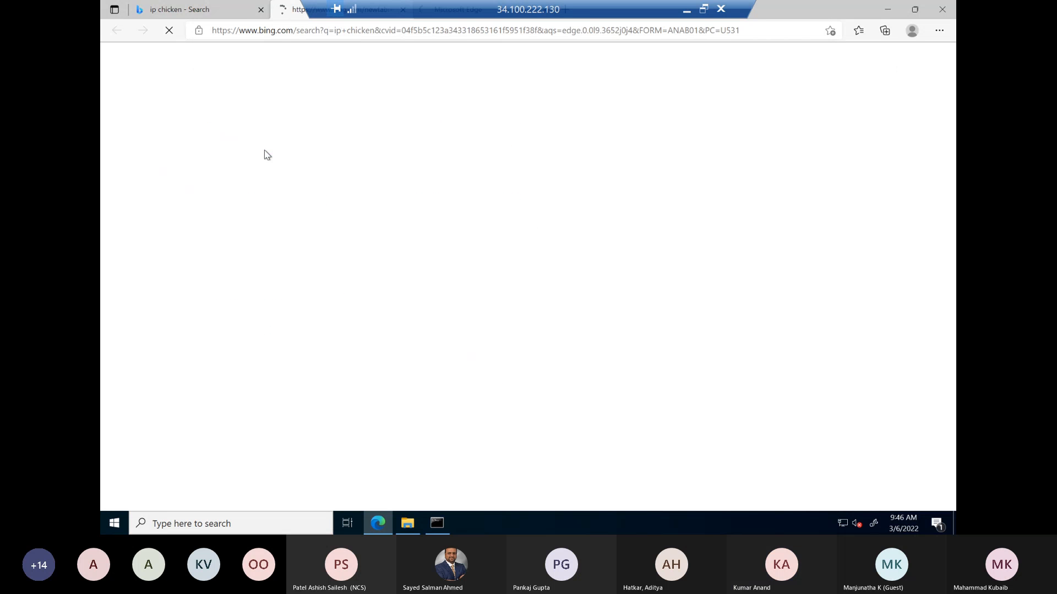
{"action": "left_click_drag", "start_coordinate": [473, 165], "coordinate": [599, 165]}
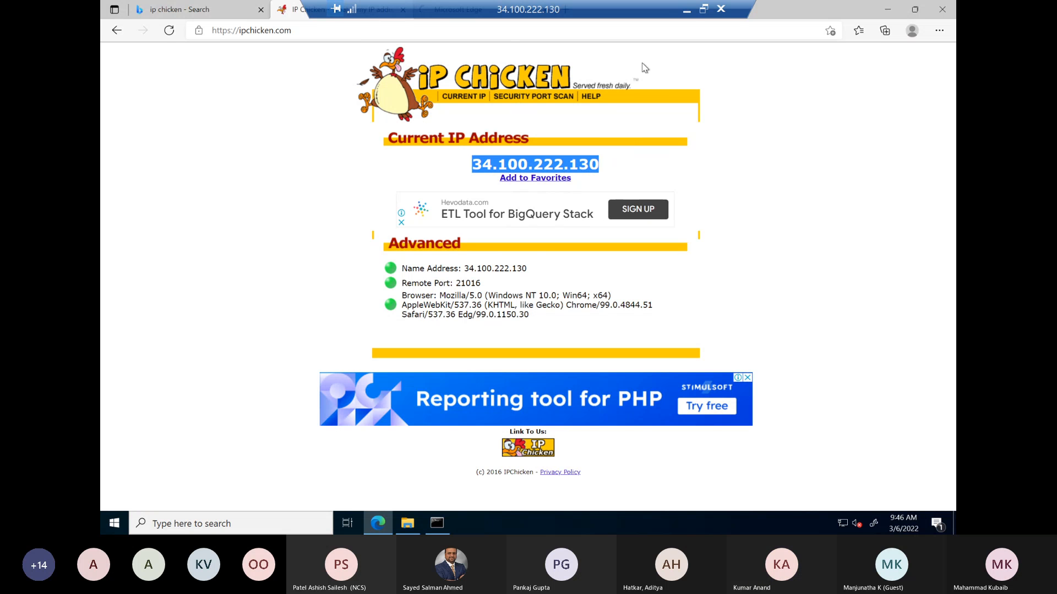
Step: Open vm-mumbai's details page from the VM instances list and return to its remote desktop session
{"action": "left_click", "coordinate": [687, 11]}
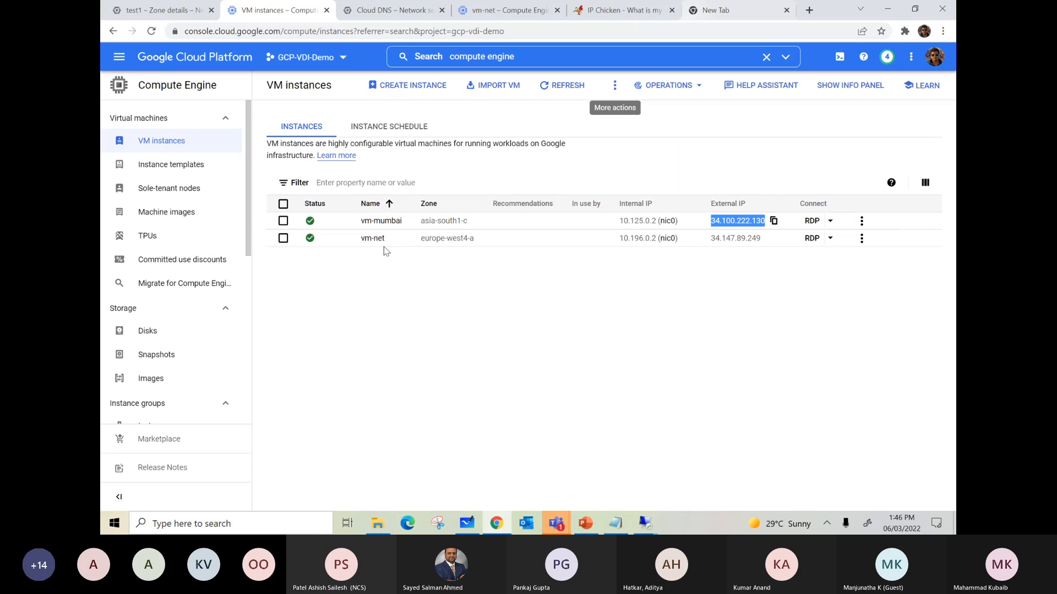
{"action": "left_click", "coordinate": [388, 223]}
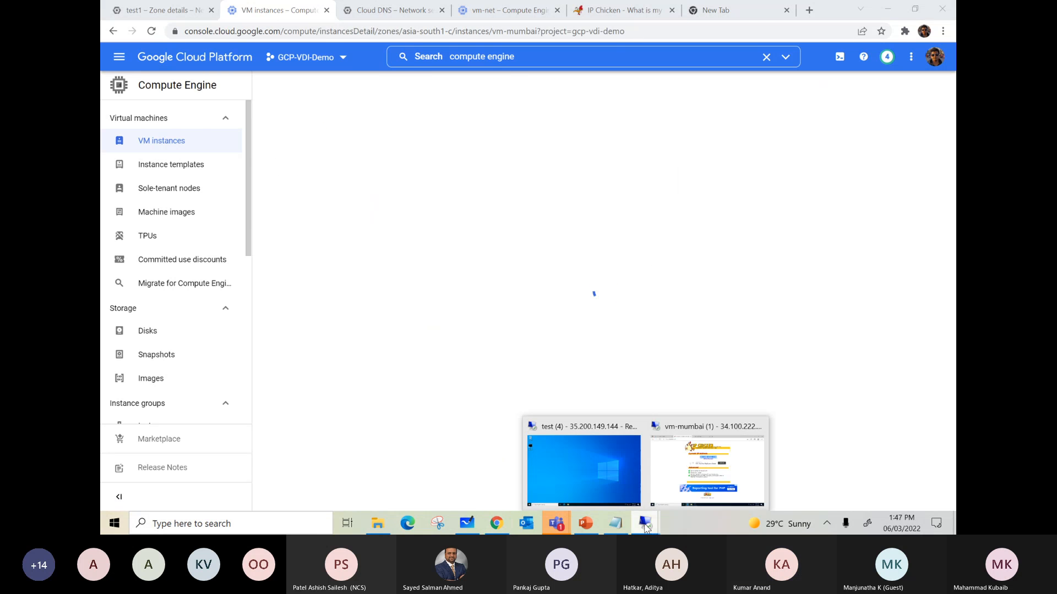
{"action": "left_click", "coordinate": [715, 473]}
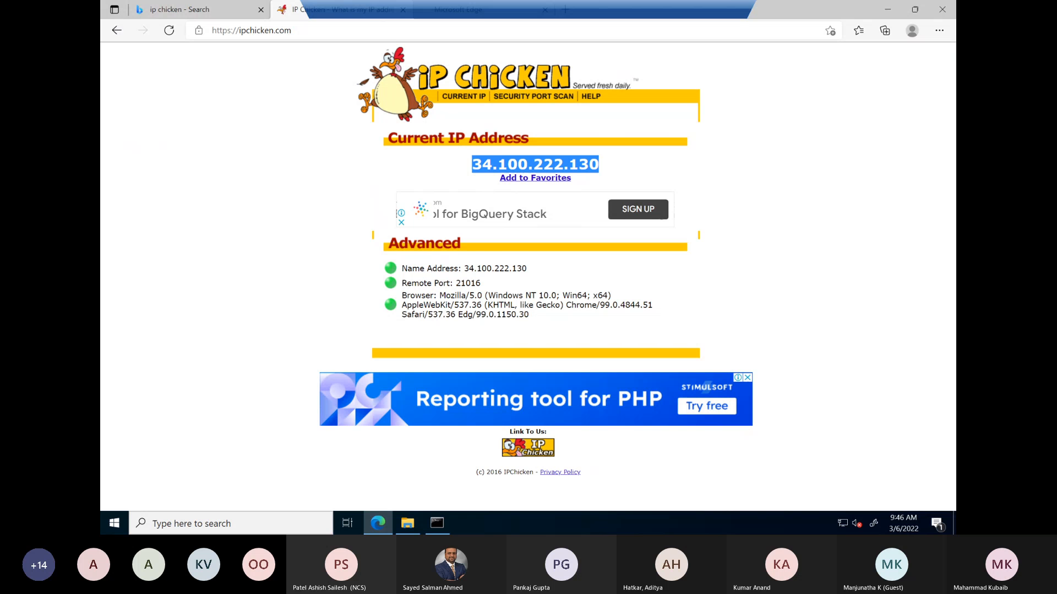
{"action": "left_click", "coordinate": [236, 11]}
{"action": "left_click", "coordinate": [264, 32]}
{"action": "type", "text": "www"}
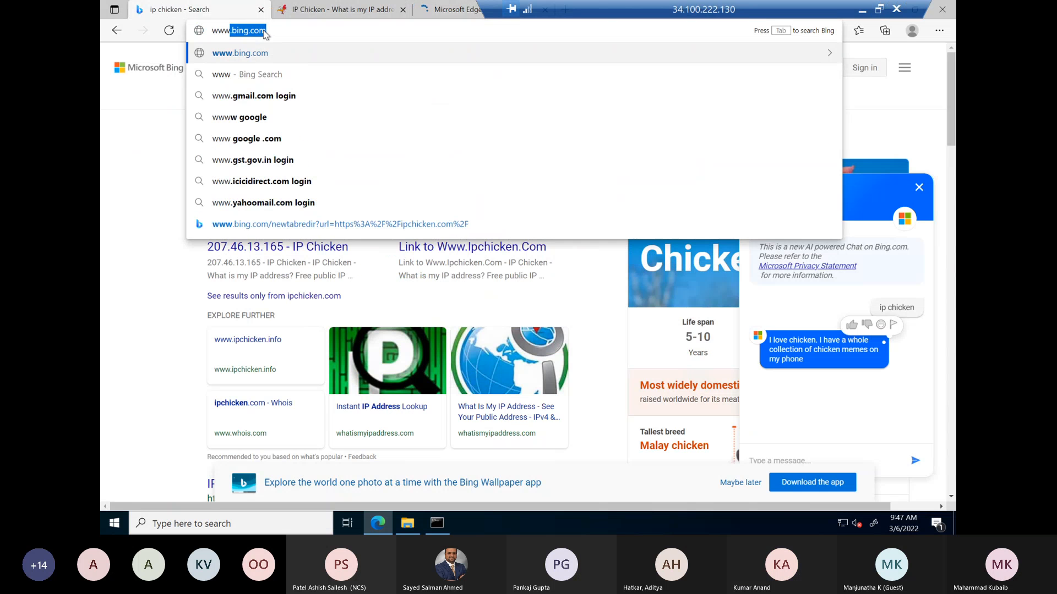
{"action": "type", "text": ".facebook"}
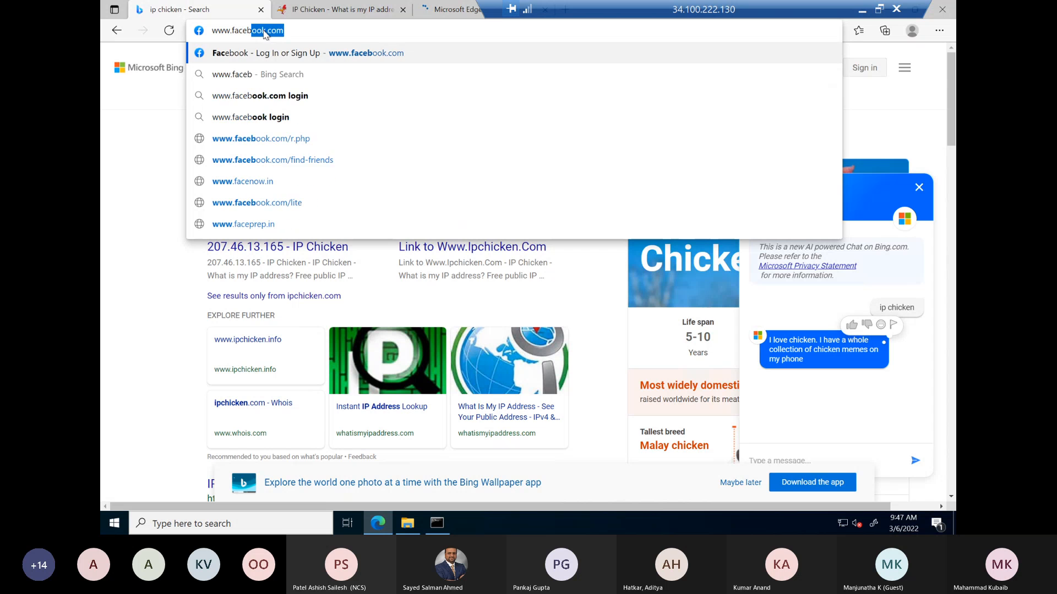
{"action": "type", "text": ".com"}
{"action": "key", "text": "Return"}
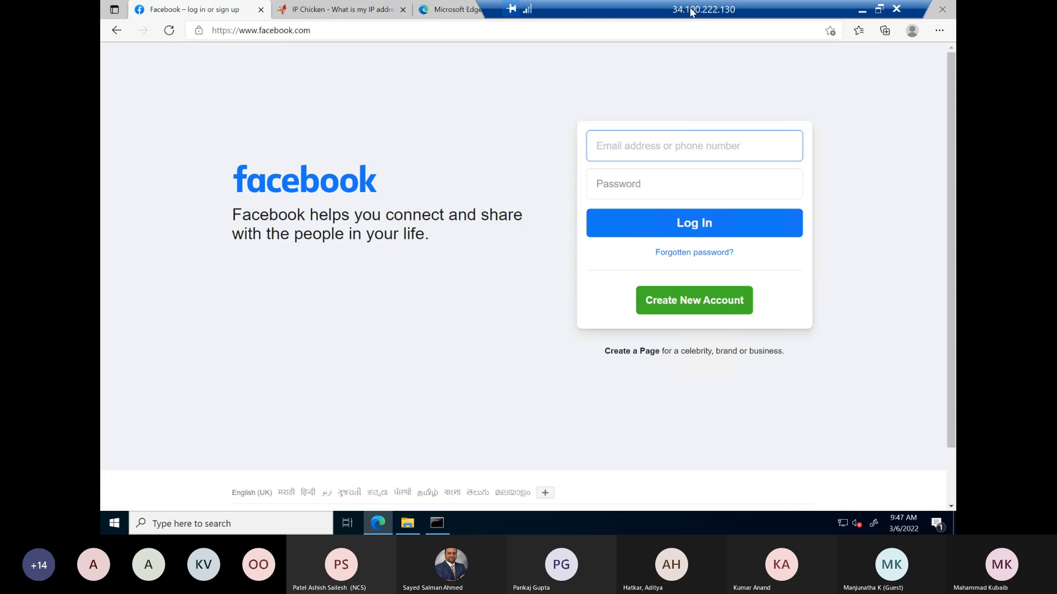
Step: Return to the Cloud console, edit the vm-mumbai instance and expand its vdi-vpc network interface
{"action": "left_click_drag", "start_coordinate": [691, 13], "coordinate": [593, 12]}
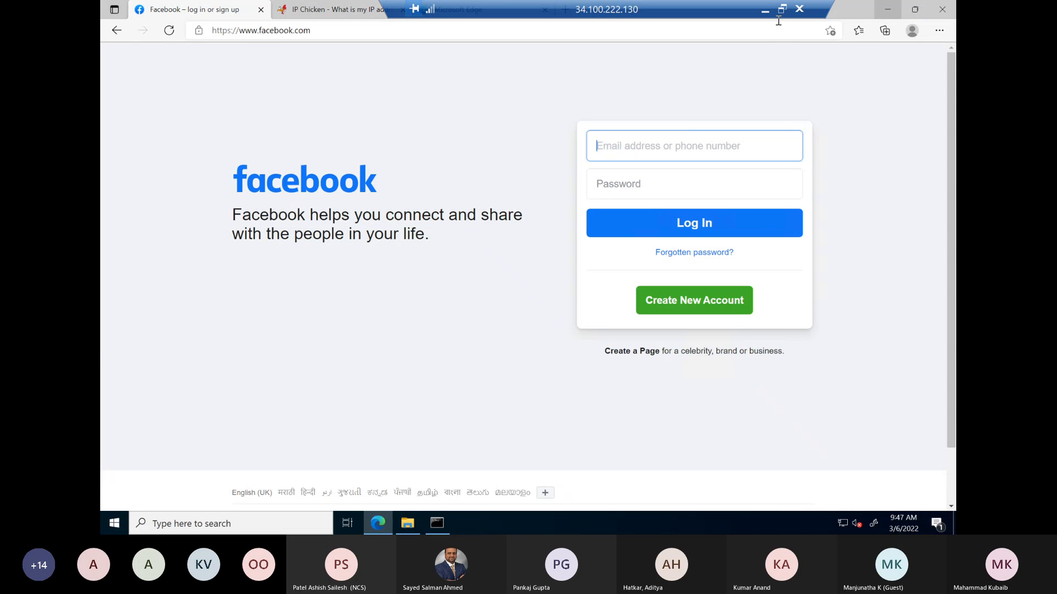
{"action": "left_click", "coordinate": [764, 10]}
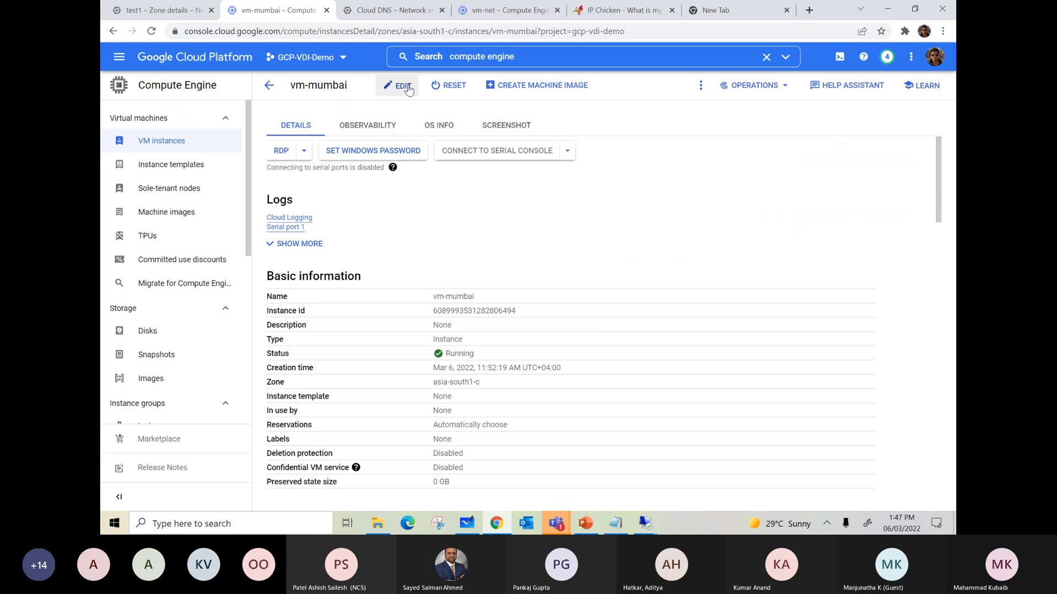
{"action": "left_click", "coordinate": [403, 87]}
{"action": "scroll", "coordinate": [523, 251], "scroll_direction": "up", "scroll_amount": 5}
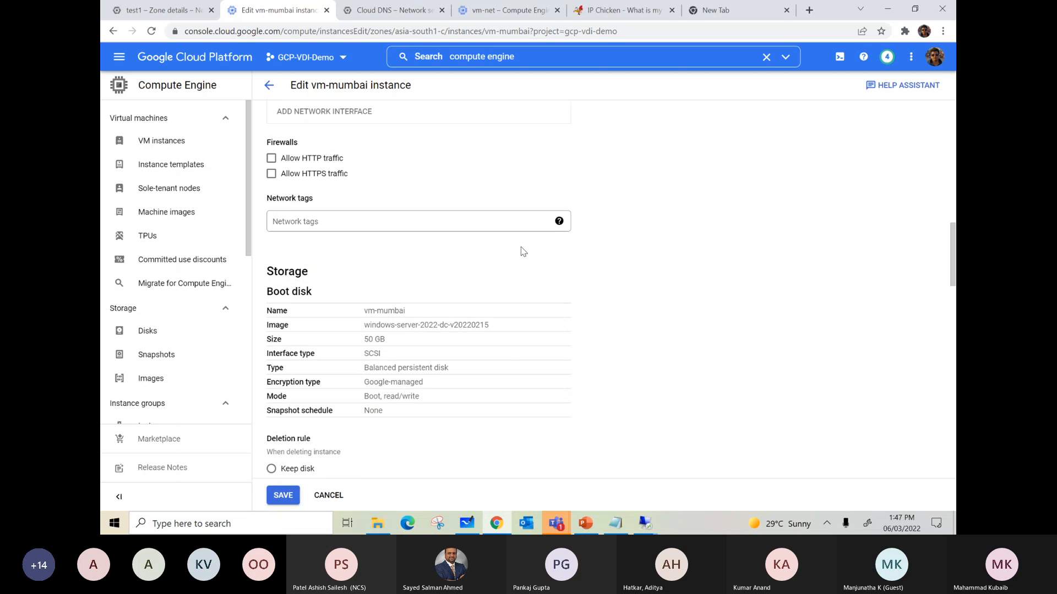
{"action": "scroll", "coordinate": [520, 254], "scroll_direction": "up", "scroll_amount": 4}
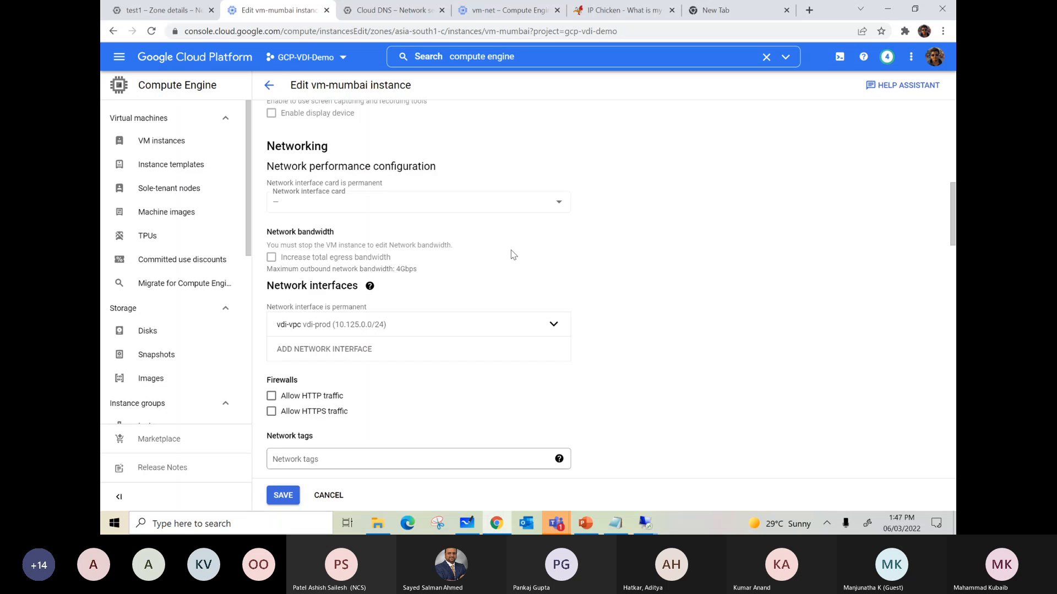
{"action": "left_click", "coordinate": [554, 325]}
Step: Set the network interface's External IP to None and save the vm-mumbai instance
{"action": "scroll", "coordinate": [385, 264], "scroll_direction": "down", "scroll_amount": 3}
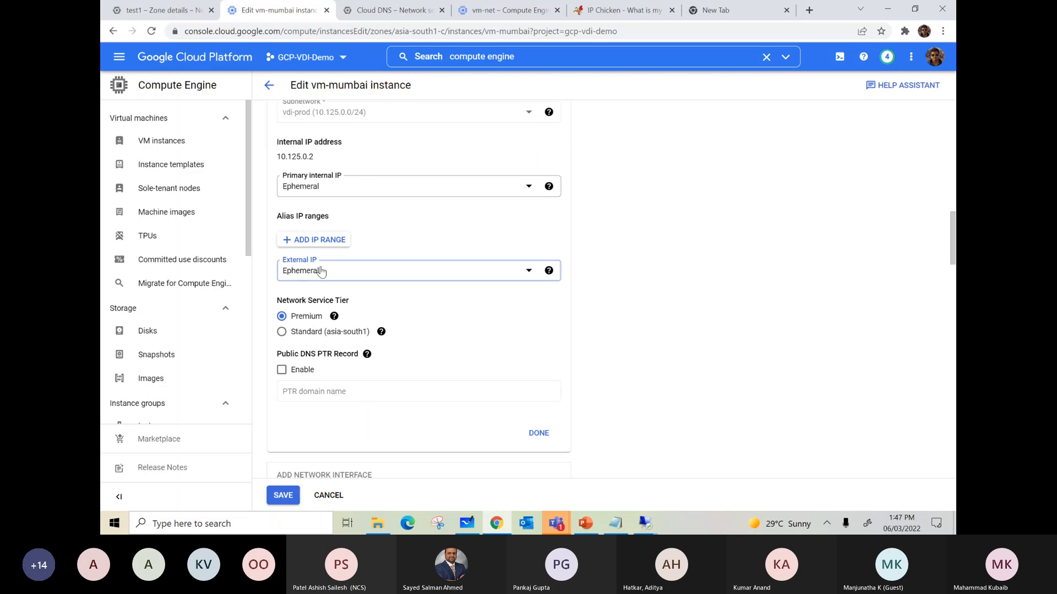
{"action": "left_click", "coordinate": [321, 272]}
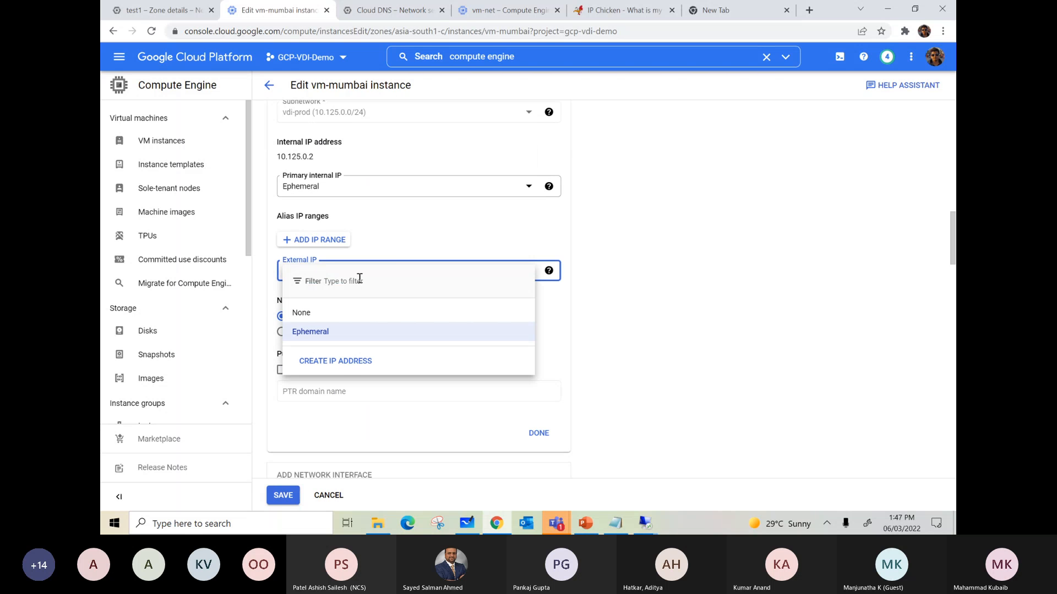
{"action": "left_click", "coordinate": [317, 278]}
{"action": "left_click", "coordinate": [318, 279]}
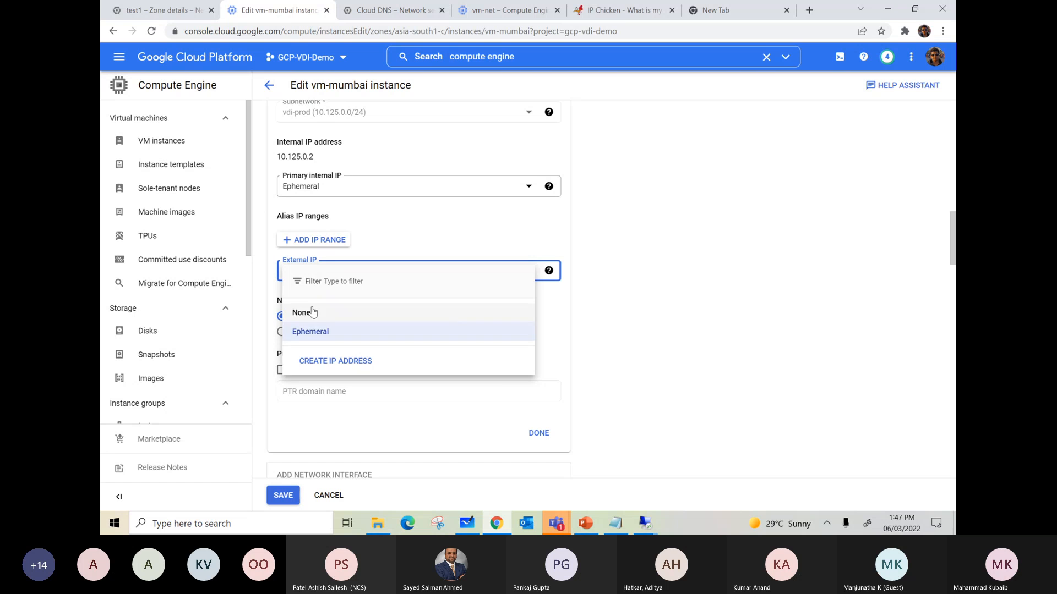
{"action": "left_click", "coordinate": [312, 312]}
{"action": "left_click", "coordinate": [538, 316]}
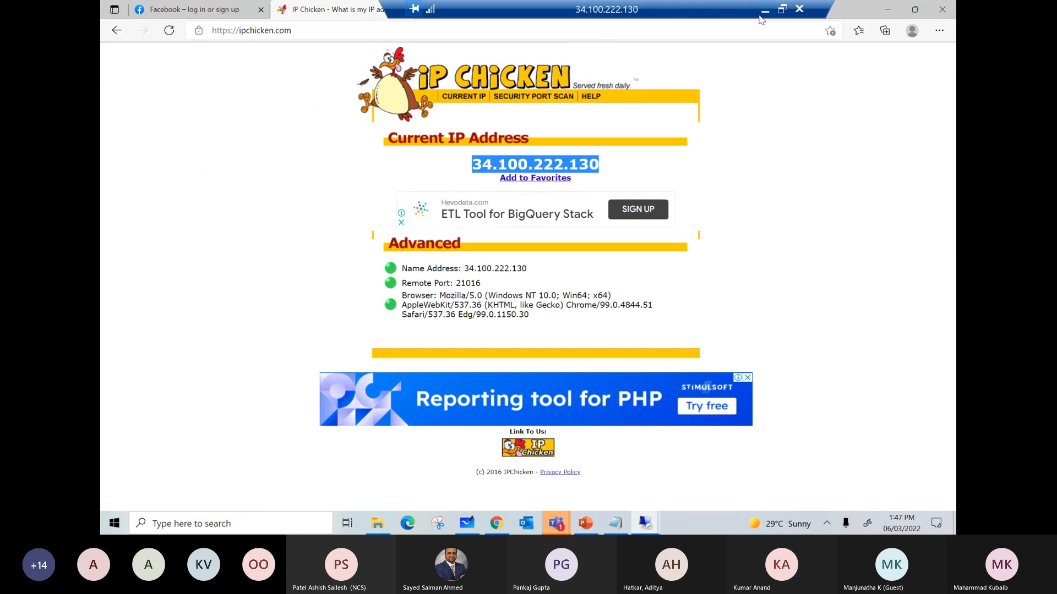
{"action": "left_click", "coordinate": [764, 16]}
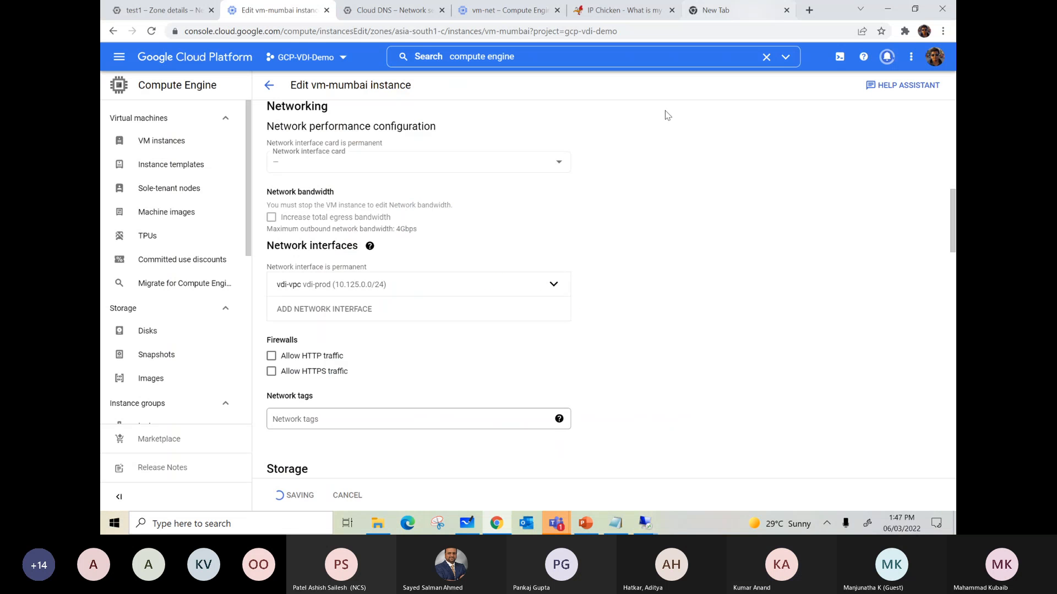
{"action": "scroll", "coordinate": [667, 115], "scroll_direction": "down", "scroll_amount": 10}
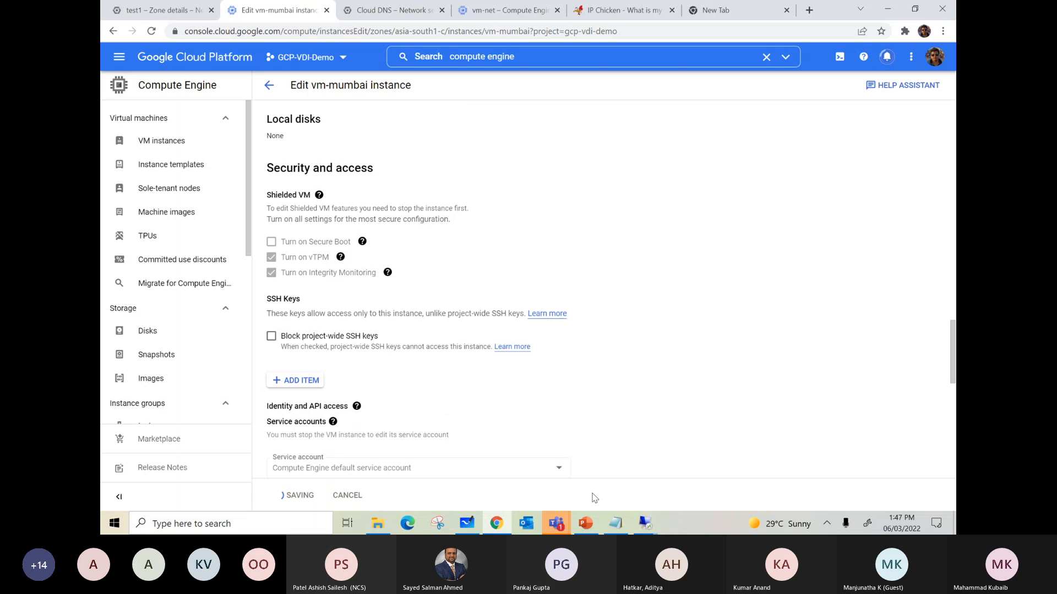
{"action": "scroll", "coordinate": [568, 317], "scroll_direction": "up", "scroll_amount": 8}
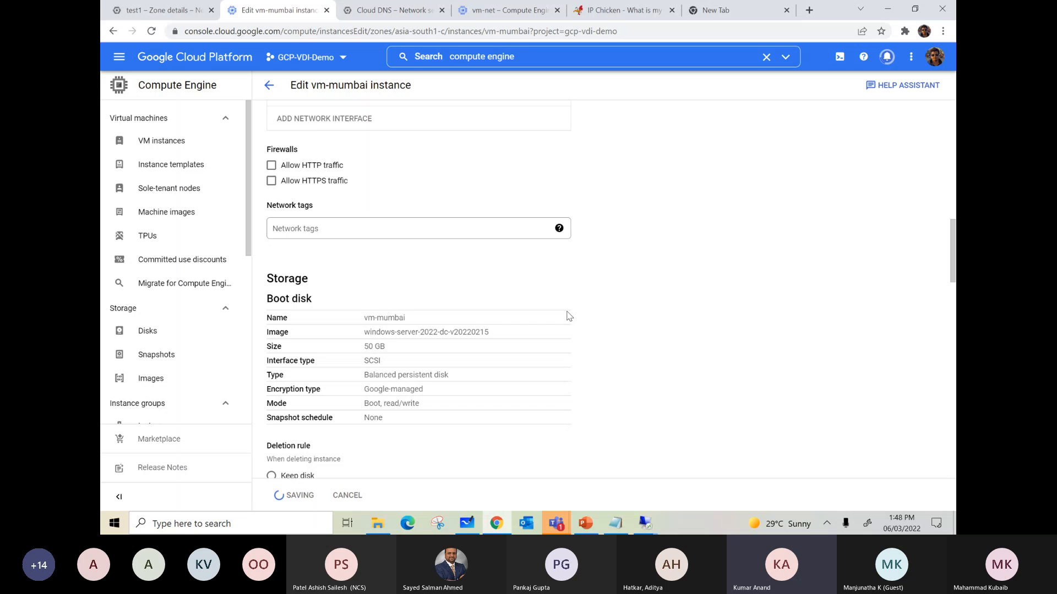
{"action": "scroll", "coordinate": [568, 317], "scroll_direction": "down", "scroll_amount": 8}
{"action": "left_click", "coordinate": [645, 523]}
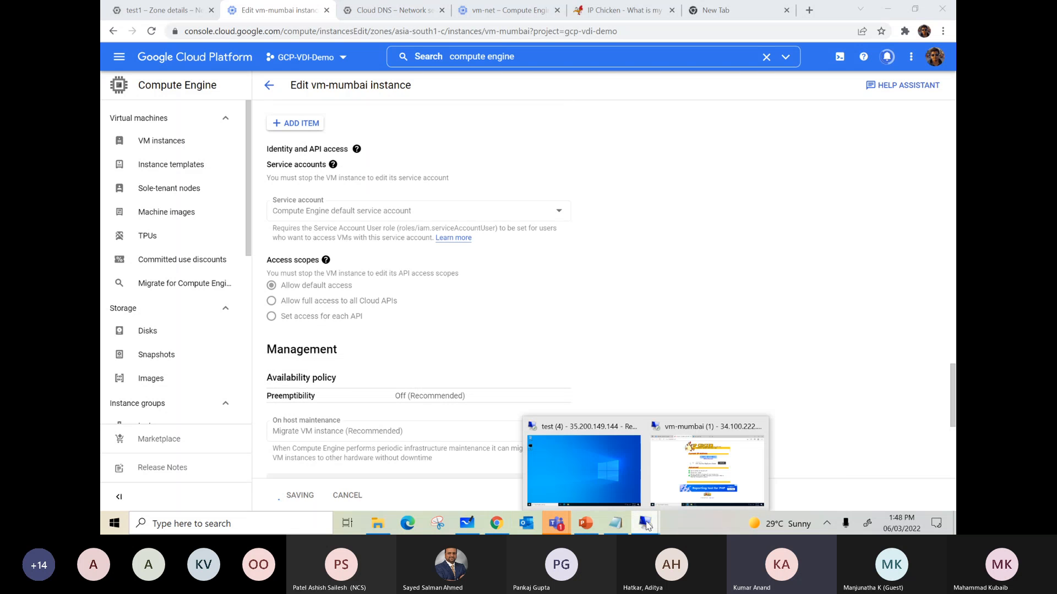
{"action": "left_click", "coordinate": [602, 468]}
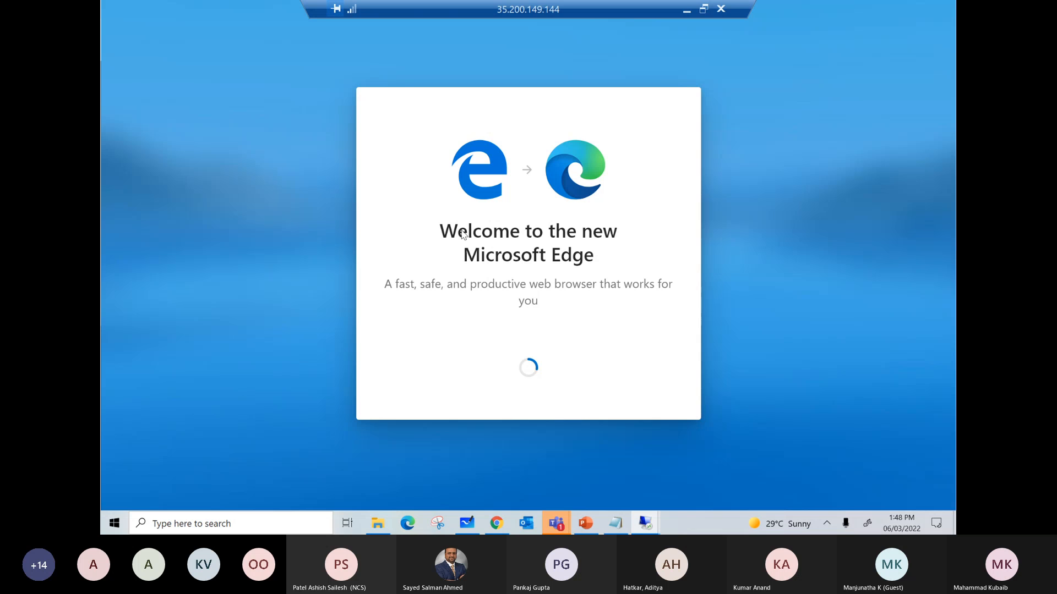
{"action": "right_click", "coordinate": [114, 523]}
{"action": "left_click", "coordinate": [149, 469]}
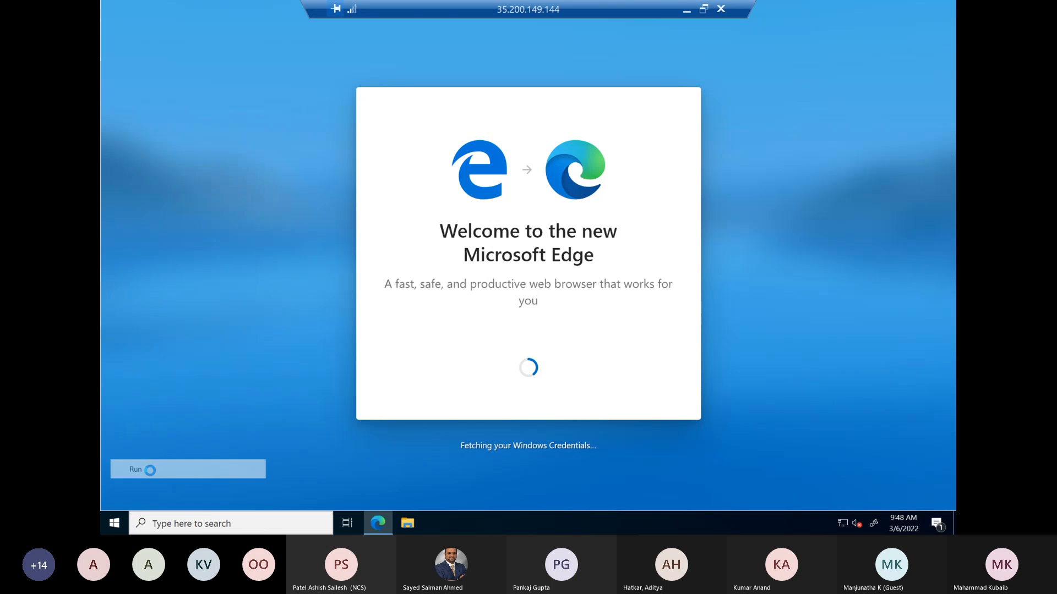
{"action": "left_click", "coordinate": [179, 483]}
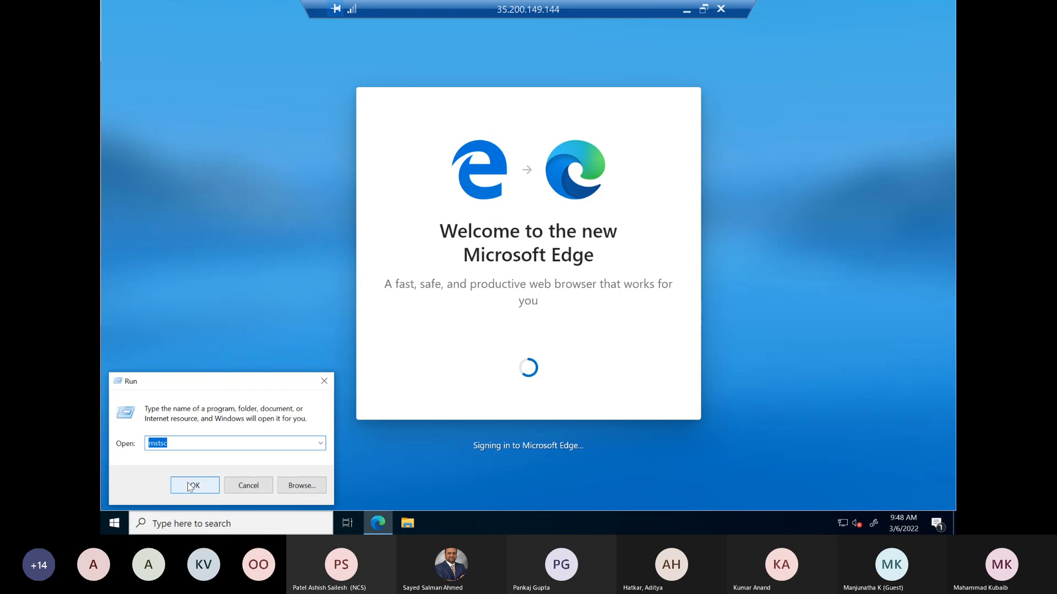
{"action": "left_click", "coordinate": [686, 11]}
Step: Bring up the VDI Project console page and close the vm-mumbai remote desktop session
{"action": "left_click", "coordinate": [165, 10]}
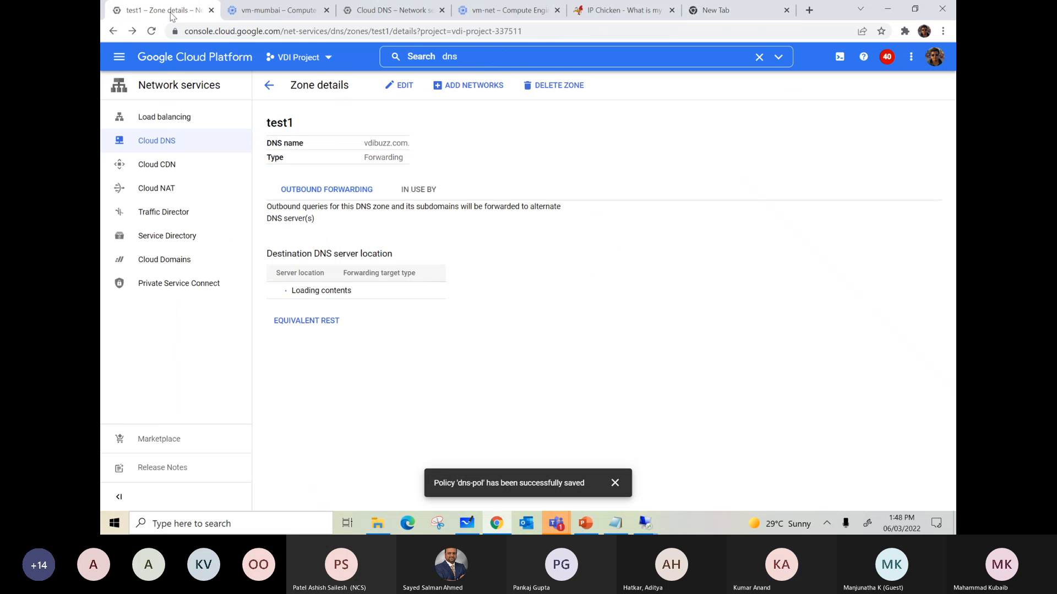
{"action": "left_click", "coordinate": [378, 529]}
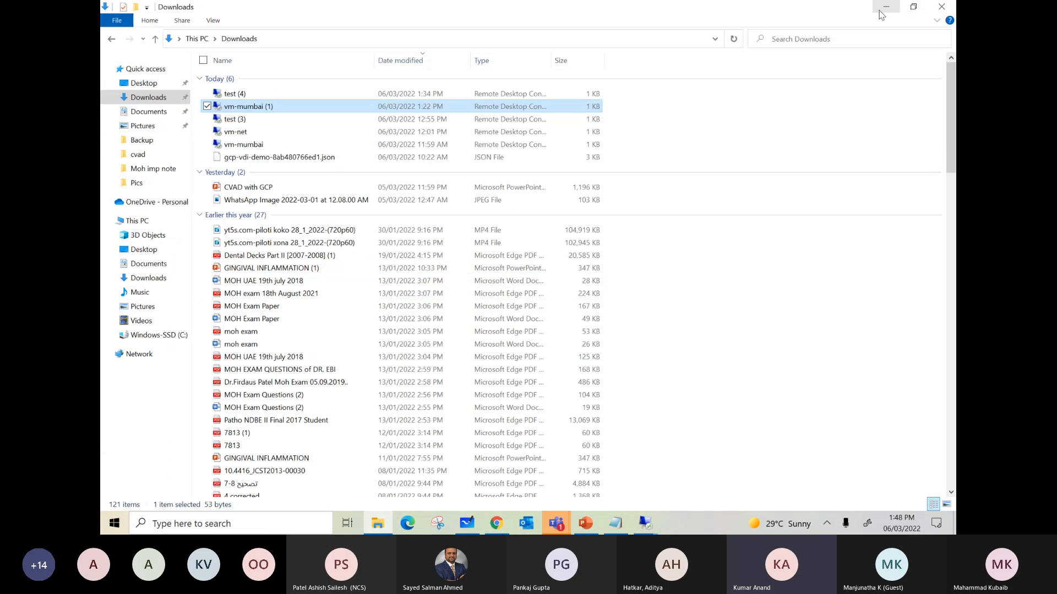
{"action": "left_click", "coordinate": [879, 17]}
{"action": "mouse_move", "coordinate": [646, 524]}
{"action": "left_click", "coordinate": [714, 469]}
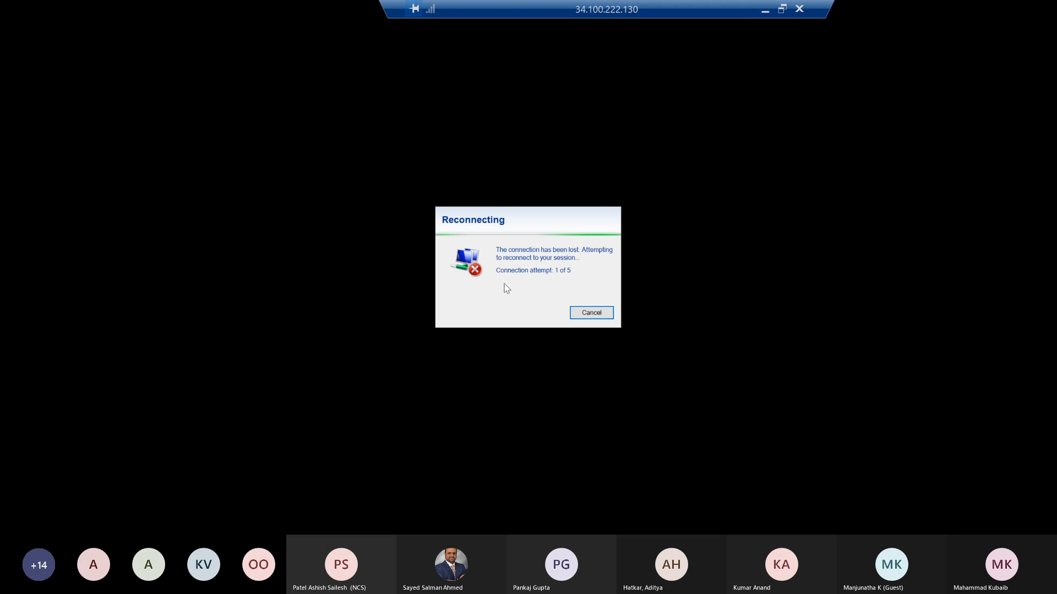
{"action": "left_click", "coordinate": [801, 12]}
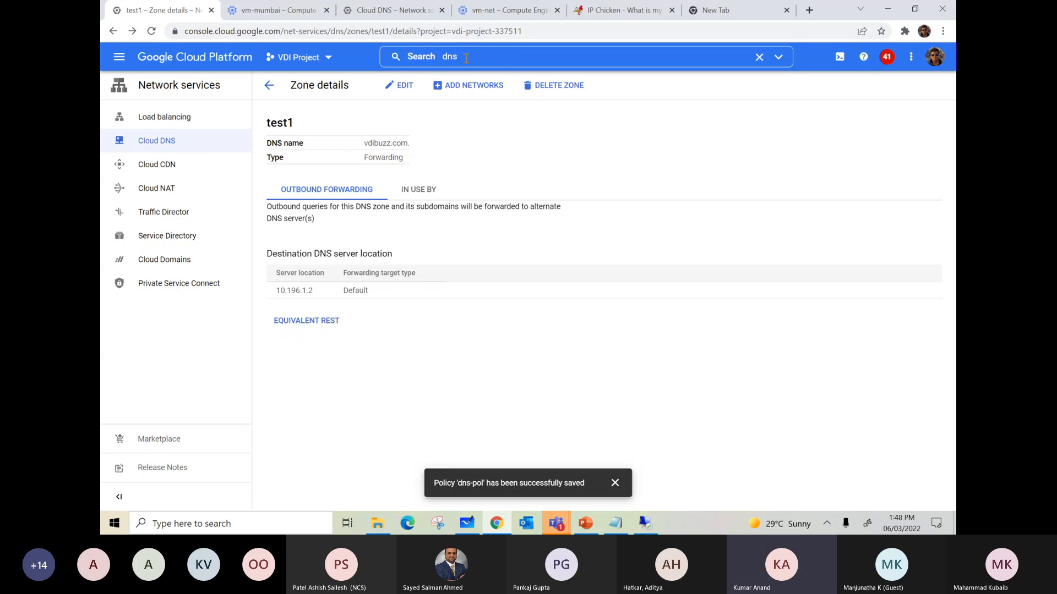
Step: Search the console for "compute", open the VDI Project's VM instances and copy the external IP of dc
{"action": "left_click", "coordinate": [397, 58]}
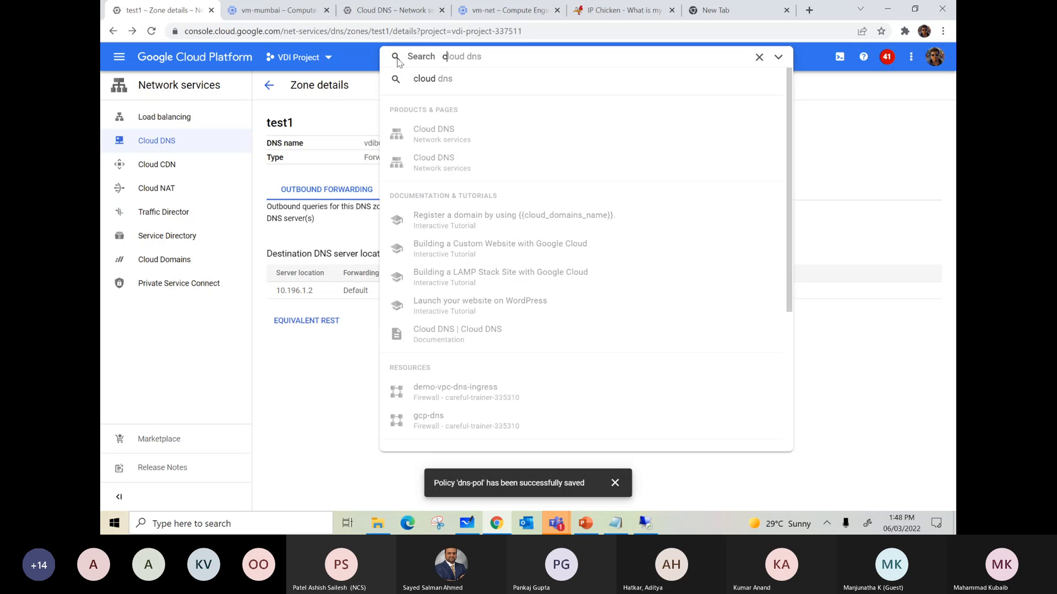
{"action": "type", "text": "compute"}
{"action": "key", "text": "Return"}
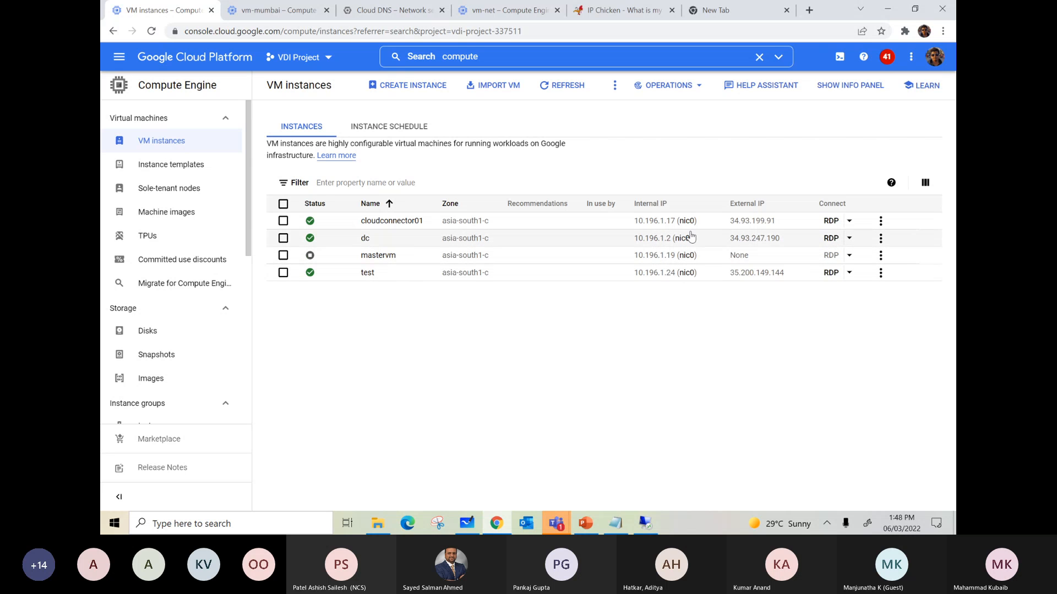
{"action": "left_click", "coordinate": [788, 238]}
Step: Run mstsc and connect to dc at 34.93.247.190, entering the administrator account password
{"action": "right_click", "coordinate": [115, 523]}
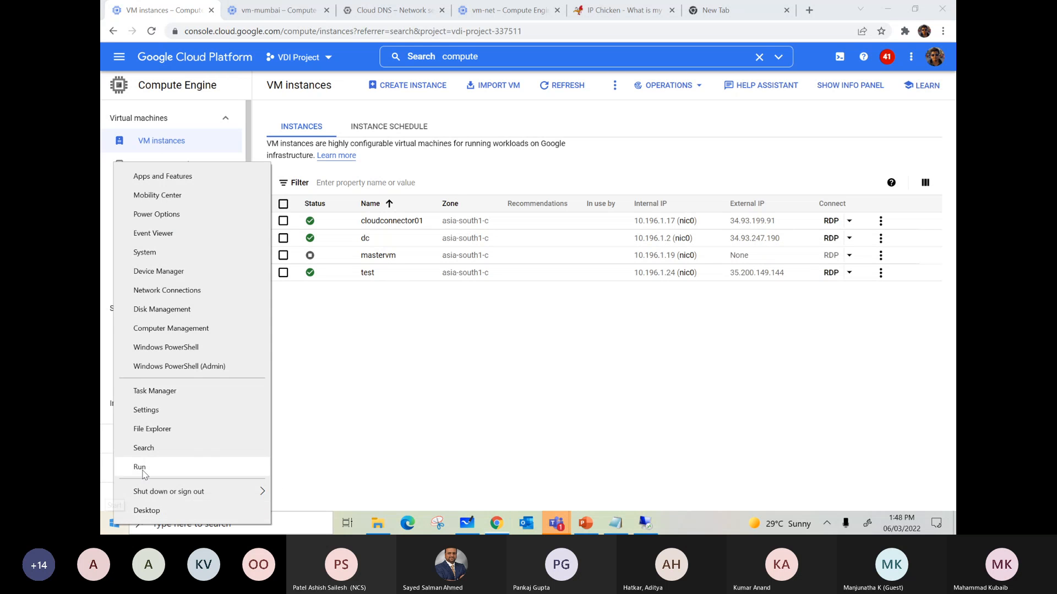
{"action": "left_click", "coordinate": [140, 467]}
{"action": "type", "text": "mstsc"}
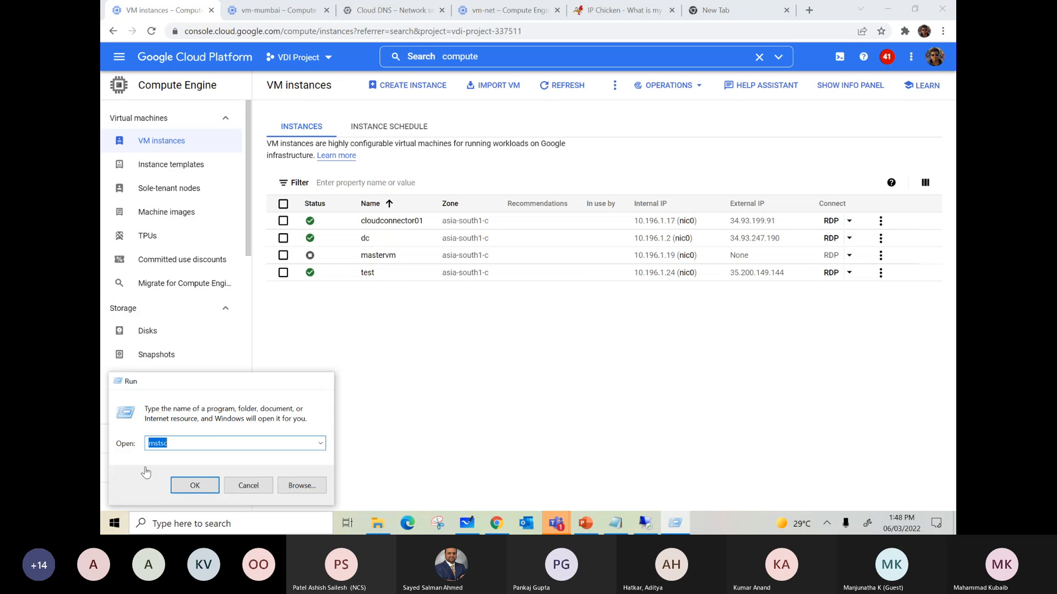
{"action": "key", "text": "Return"}
{"action": "key", "text": "ctrl+v"}
{"action": "left_click", "coordinate": [555, 229]}
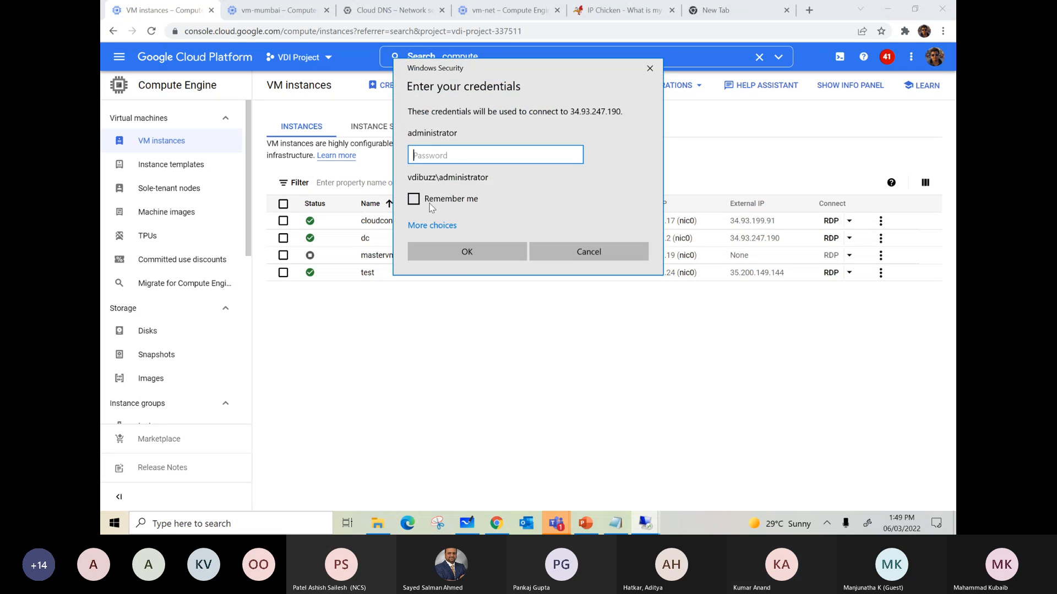
{"action": "type", "text": "**********"}
{"action": "key", "text": "Return"}
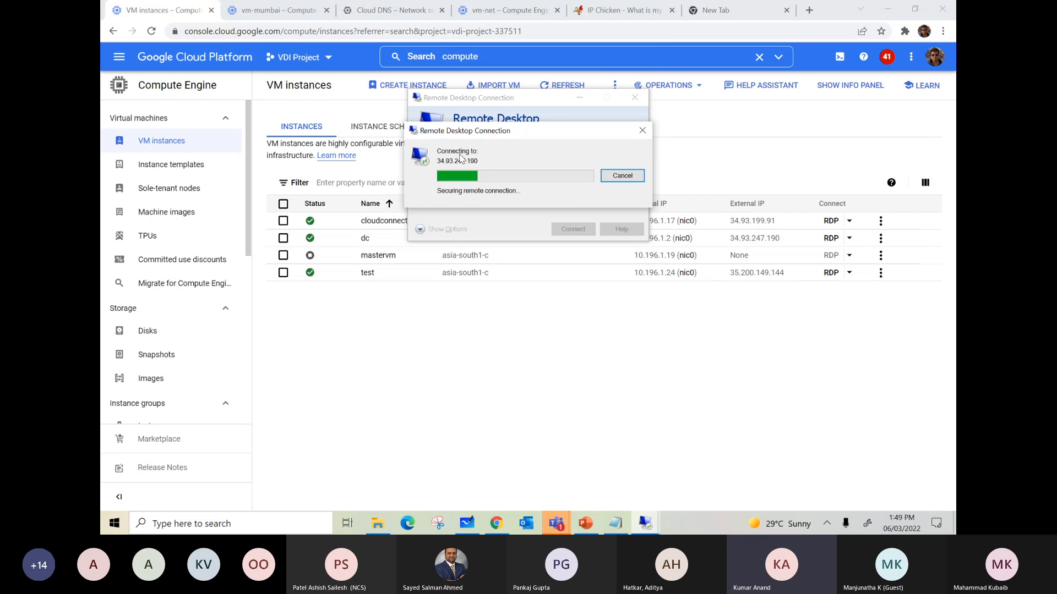
Step: Open the GCP-VDI-Demo project's VM instances list and copy vm-mumbai's internal IP address
{"action": "left_click", "coordinate": [268, 10]}
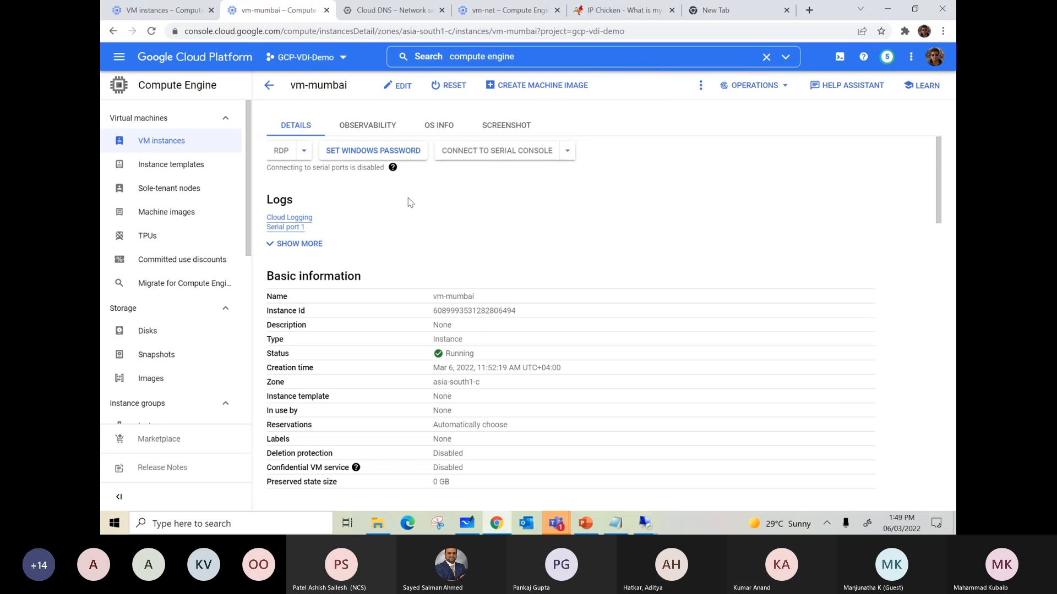
{"action": "left_click", "coordinate": [198, 146]}
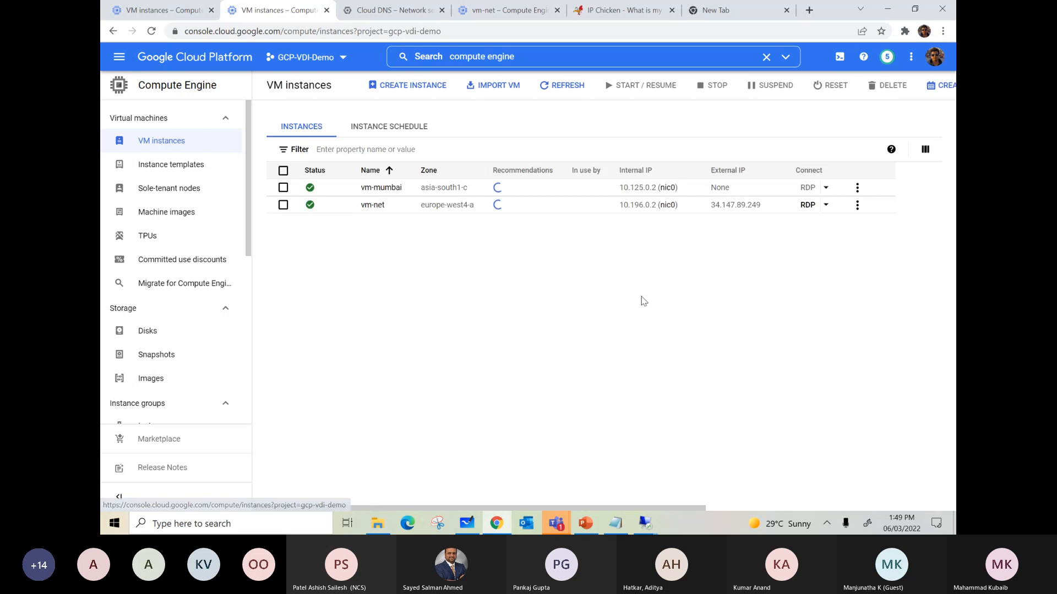
{"action": "left_click", "coordinate": [685, 221]}
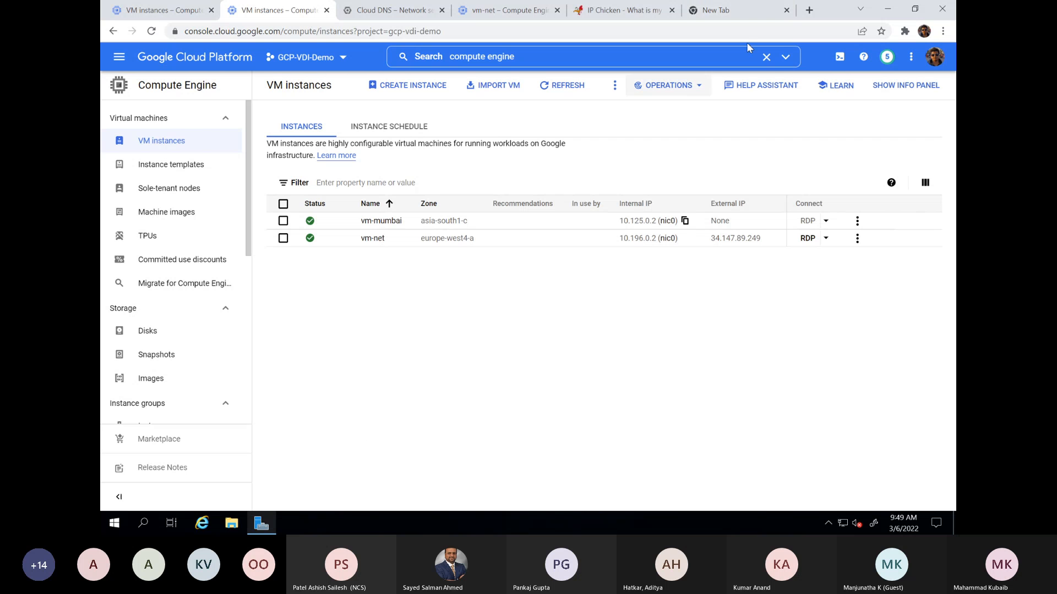
Step: Return to the dc remote desktop, close Server Manager, and run mstsc to try connecting to vm-mumbai at 10.125.0.2
{"action": "left_click", "coordinate": [887, 9]}
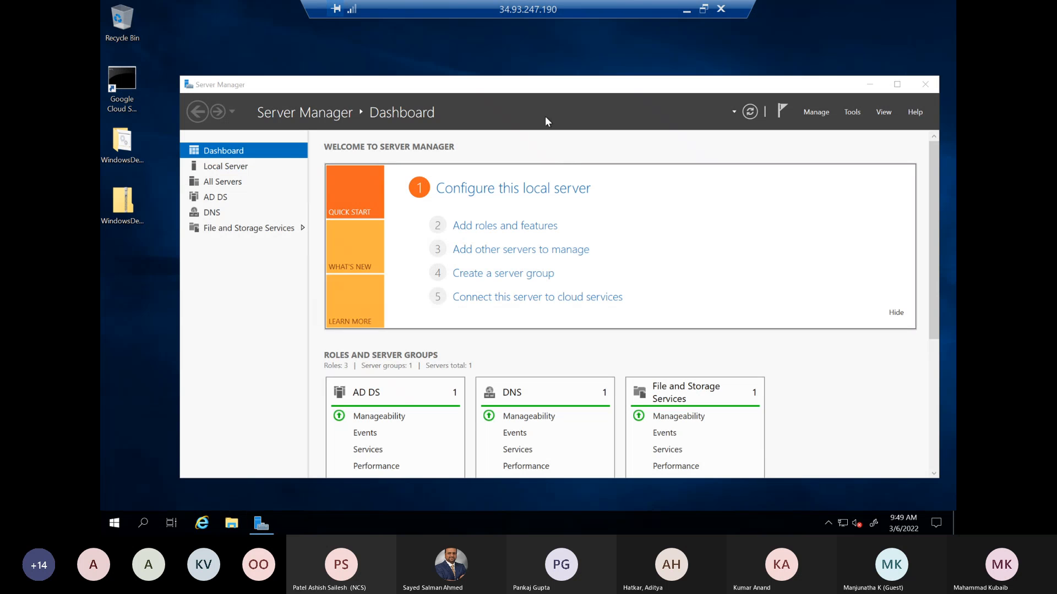
{"action": "left_click", "coordinate": [921, 86]}
{"action": "right_click", "coordinate": [123, 523]}
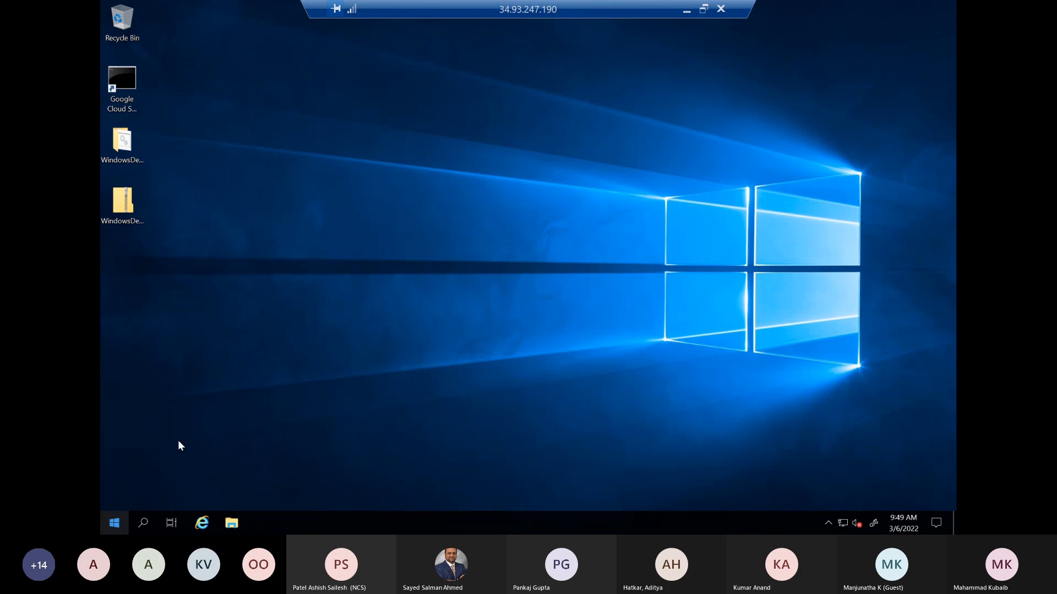
{"action": "left_click", "coordinate": [160, 465]}
{"action": "type", "text": "mstsc"}
{"action": "key", "text": "Return"}
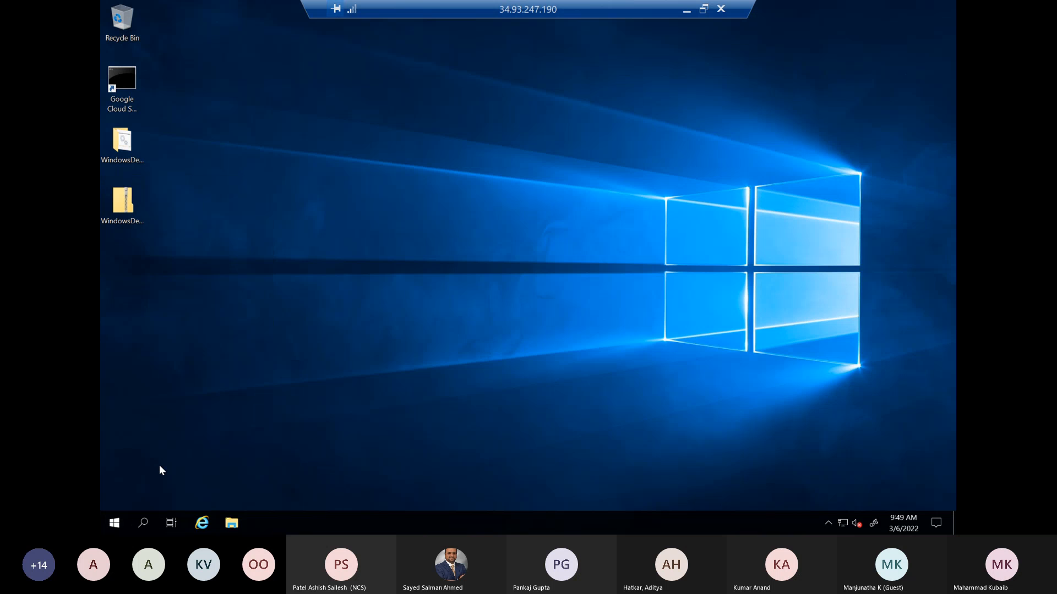
{"action": "key", "text": "ctrl+v"}
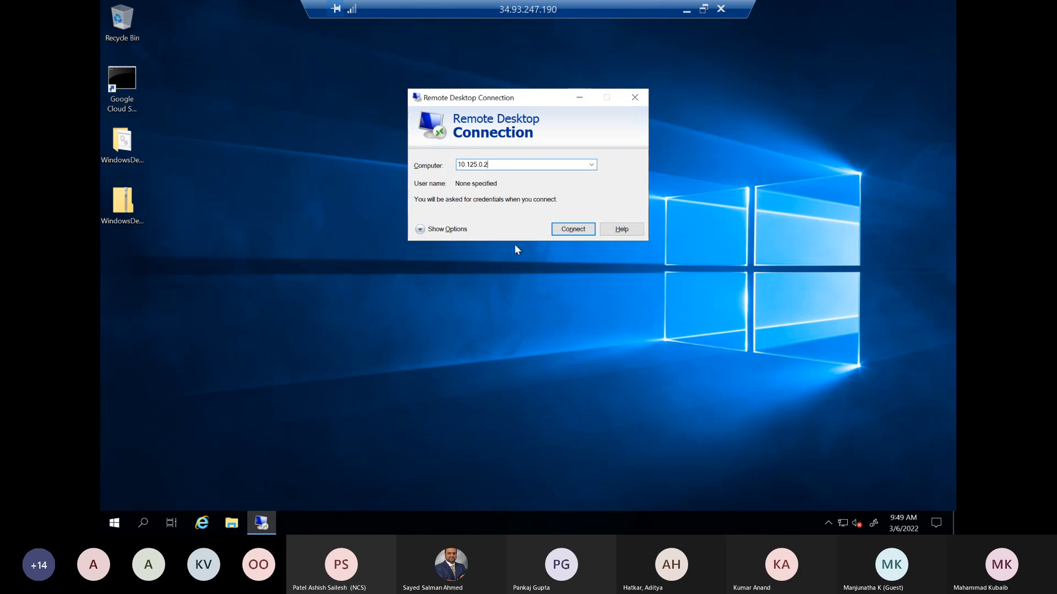
{"action": "left_click", "coordinate": [567, 224]}
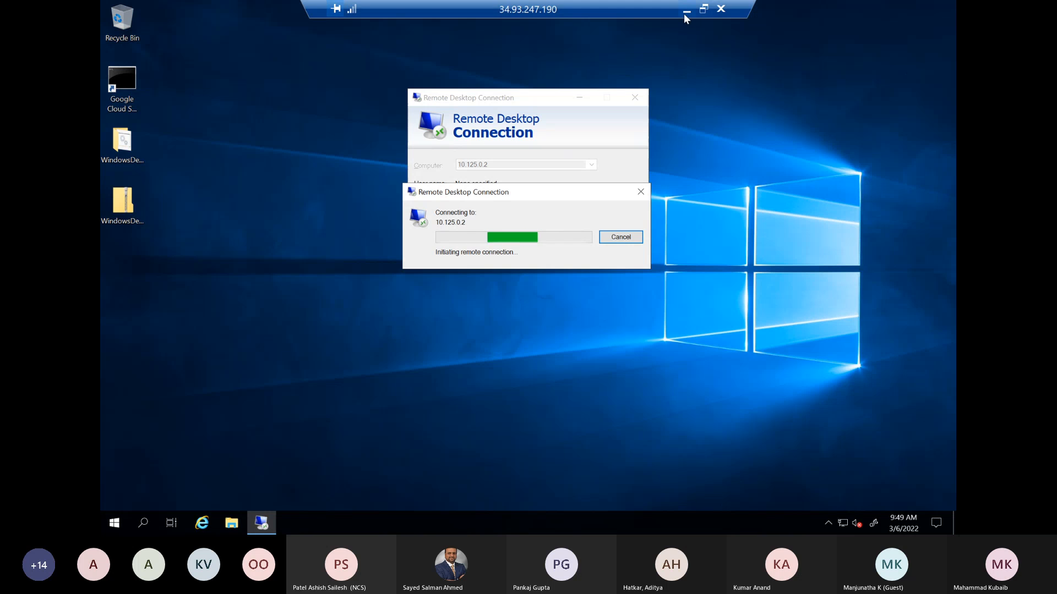
Step: Open a command prompt on dc, run ipconfig and copy the machine's IPv4 address
{"action": "right_click", "coordinate": [111, 523]}
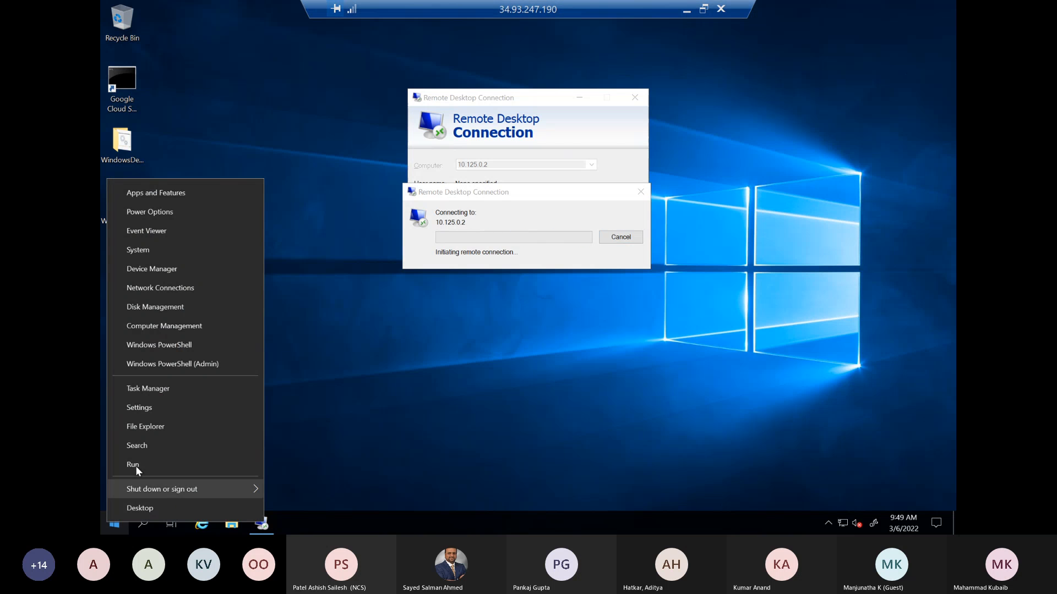
{"action": "left_click", "coordinate": [135, 466]}
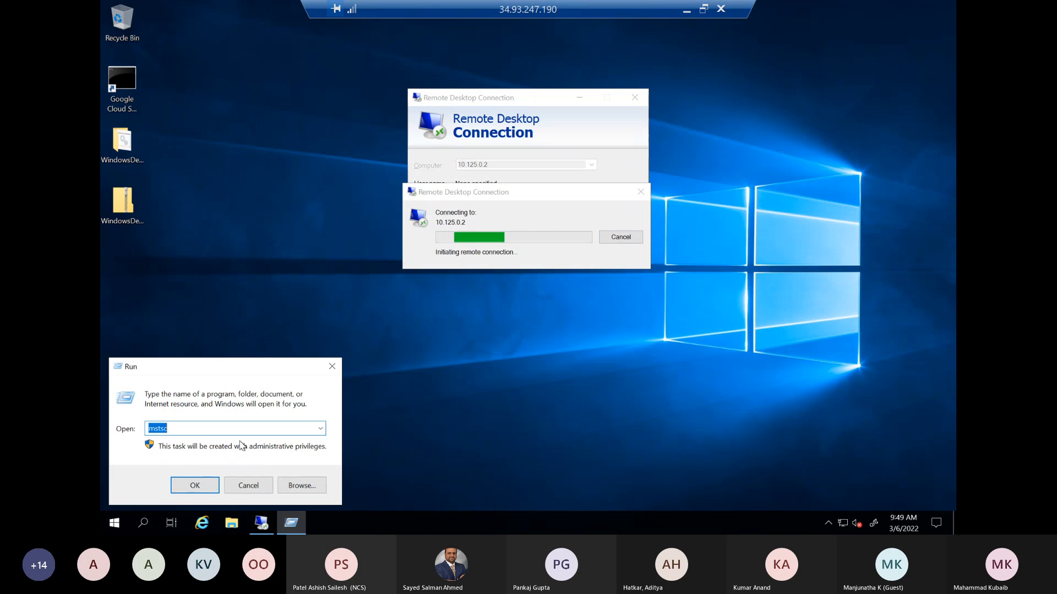
{"action": "key", "text": "Return"}
{"action": "type", "text": "ipconfig"}
{"action": "key", "text": "Return"}
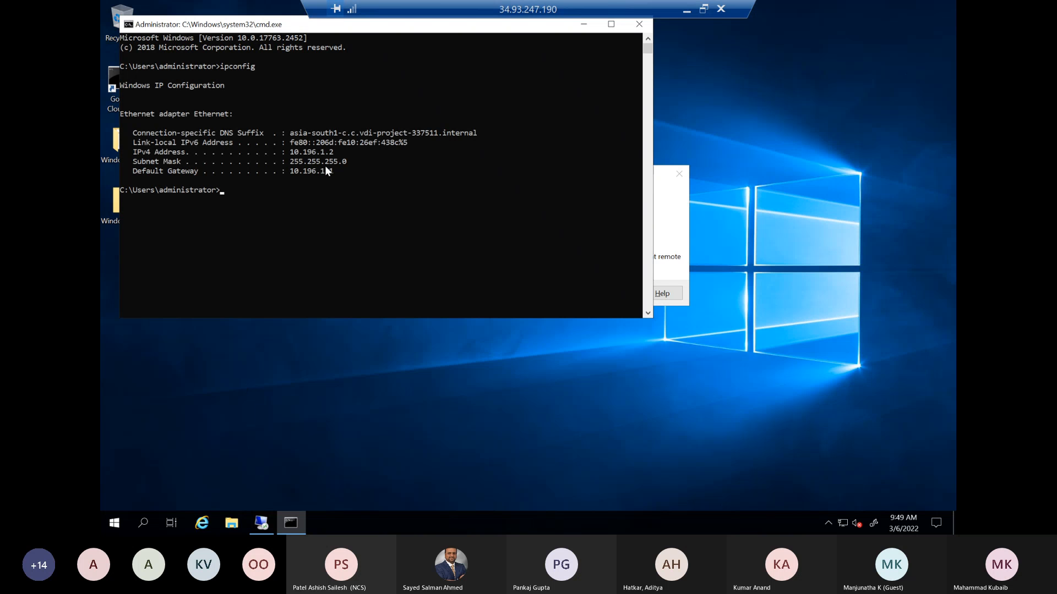
{"action": "left_click_drag", "start_coordinate": [332, 152], "coordinate": [292, 149]}
{"action": "right_click", "coordinate": [294, 152]}
Step: Search the GCP-VDI-Demo console for "firewall" and review the project's firewall rules and VPC network peering
{"action": "left_click", "coordinate": [684, 13]}
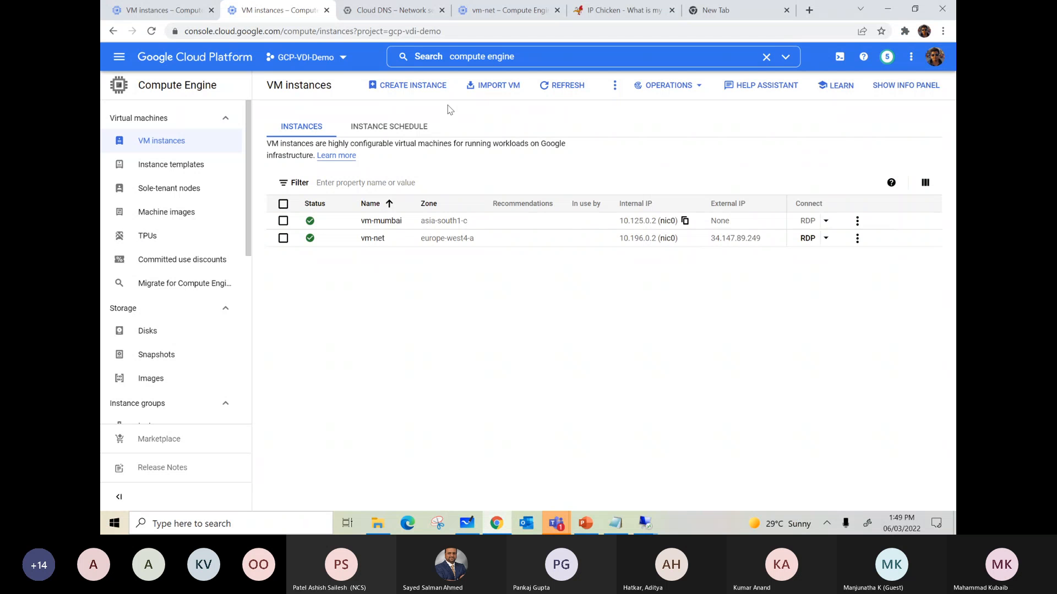
{"action": "left_click", "coordinate": [523, 58]}
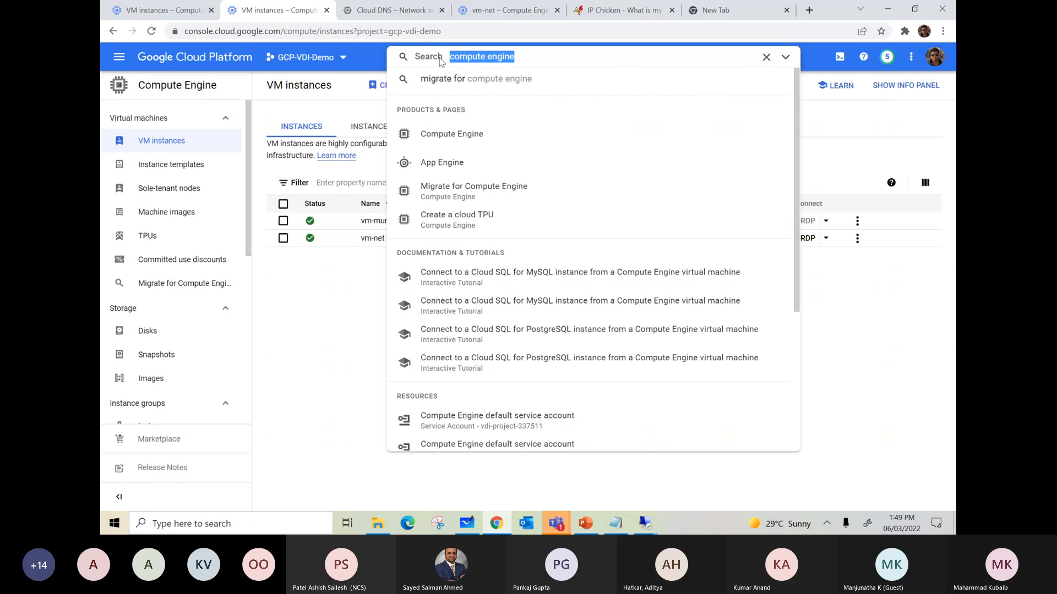
{"action": "type", "text": "firewall"}
{"action": "key", "text": "Return"}
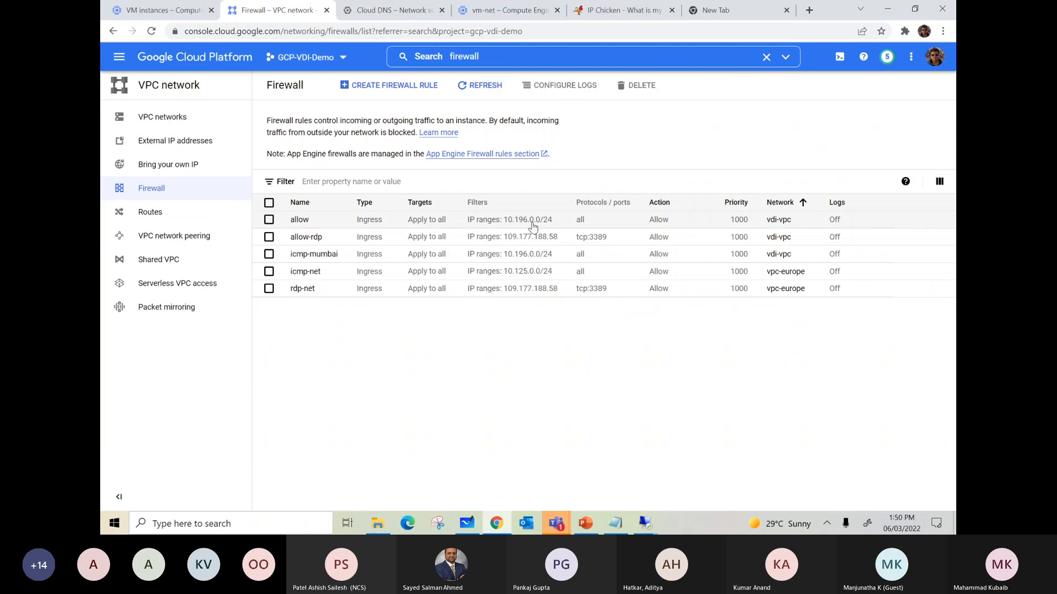
{"action": "left_click", "coordinate": [176, 238]}
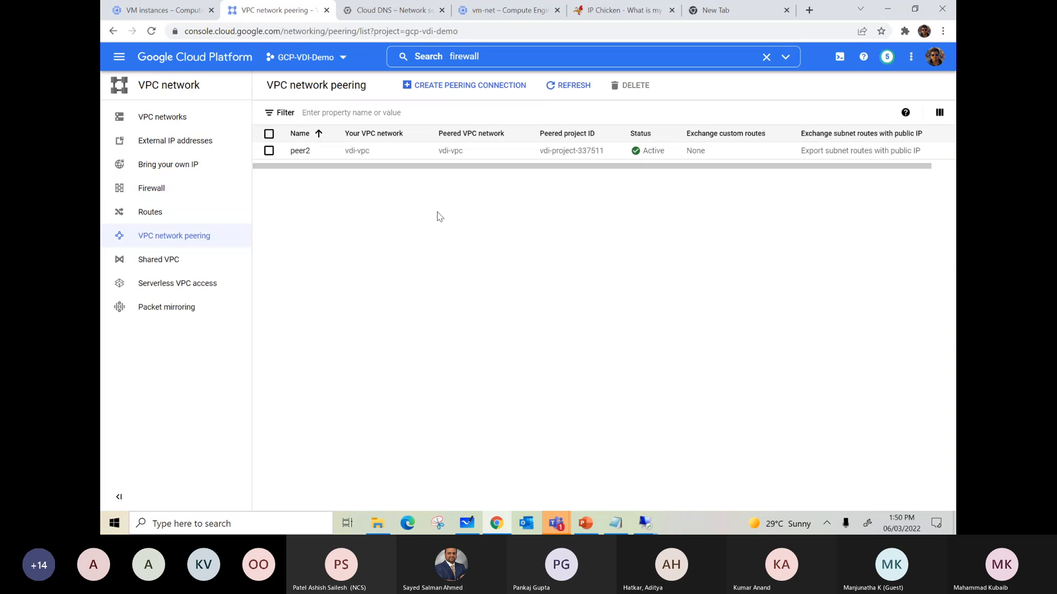
Step: Return to the command prompt on dc and ping vm-mumbai at 10.125.0.2
{"action": "left_click", "coordinate": [643, 525]}
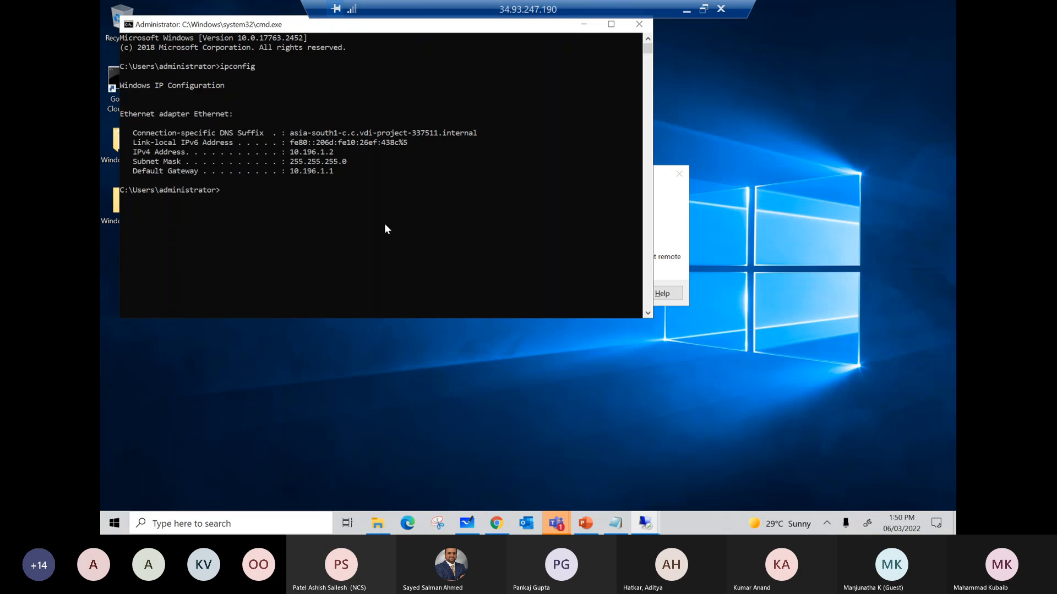
{"action": "left_click", "coordinate": [384, 228]}
{"action": "type", "text": "ping"}
{"action": "left_click", "coordinate": [274, 15]}
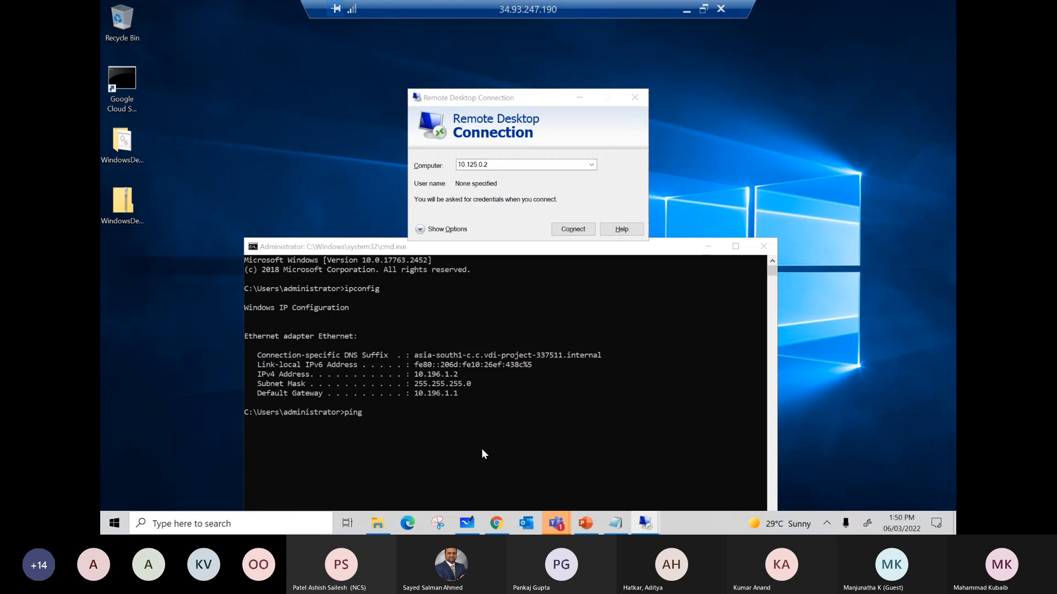
{"action": "left_click", "coordinate": [482, 450]}
{"action": "type", "text": "10.125.0"}
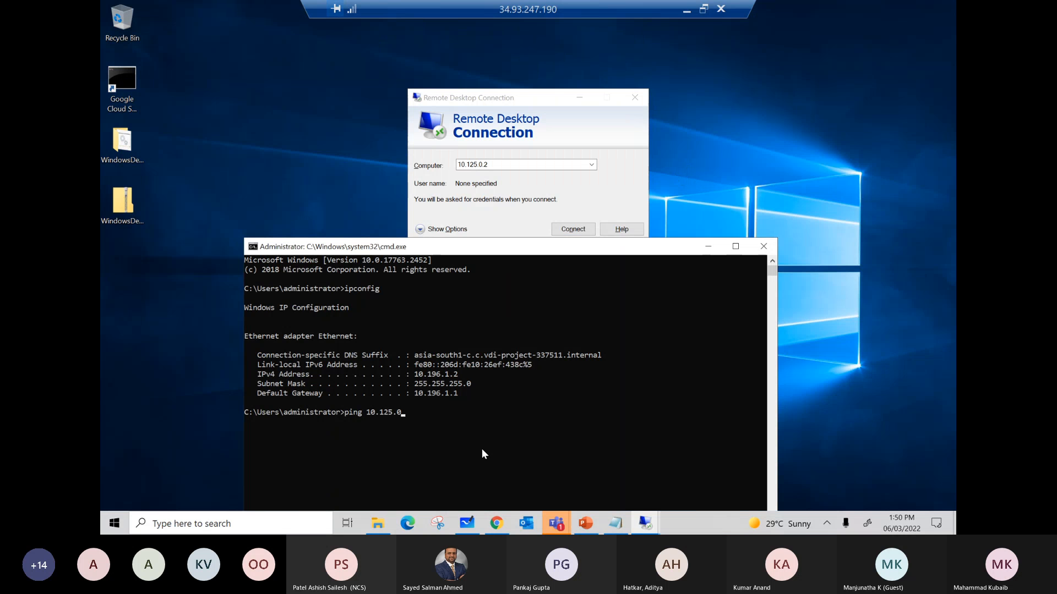
{"action": "type", "text": ".2"}
{"action": "key", "text": "Return"}
{"action": "left_click_drag", "start_coordinate": [397, 253], "coordinate": [386, 151]}
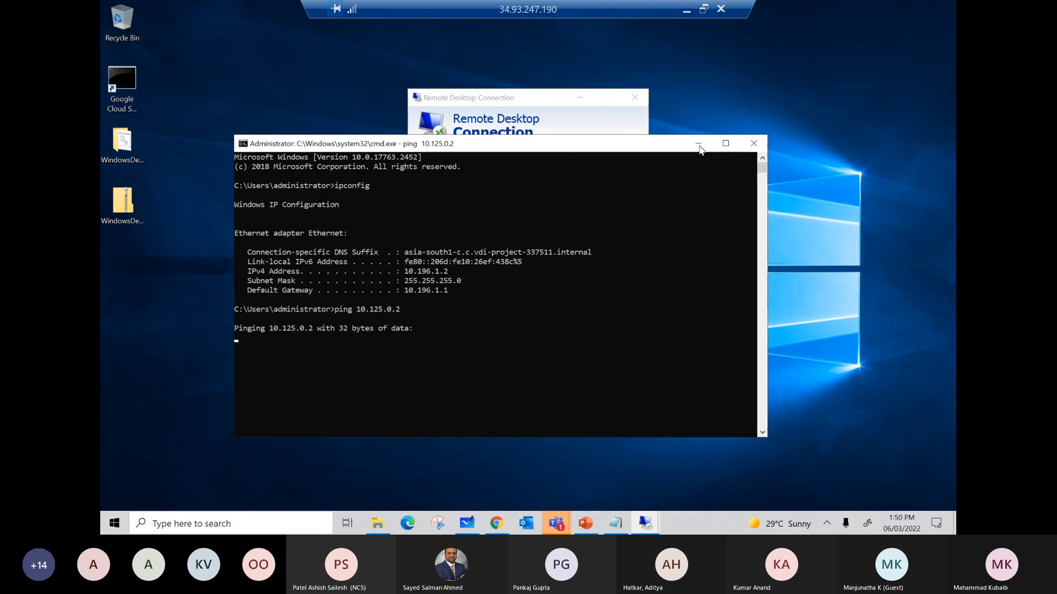
Step: Switch to the VDI Project console, search for "firewall" and review its firewall rules and VPC network peering
{"action": "left_click", "coordinate": [687, 10]}
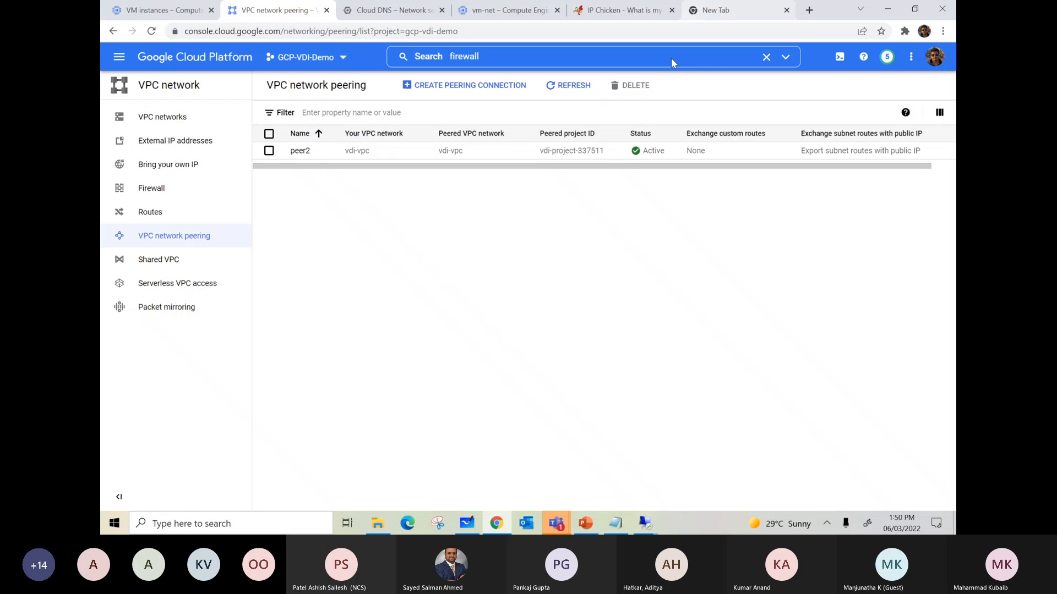
{"action": "left_click", "coordinate": [167, 14]}
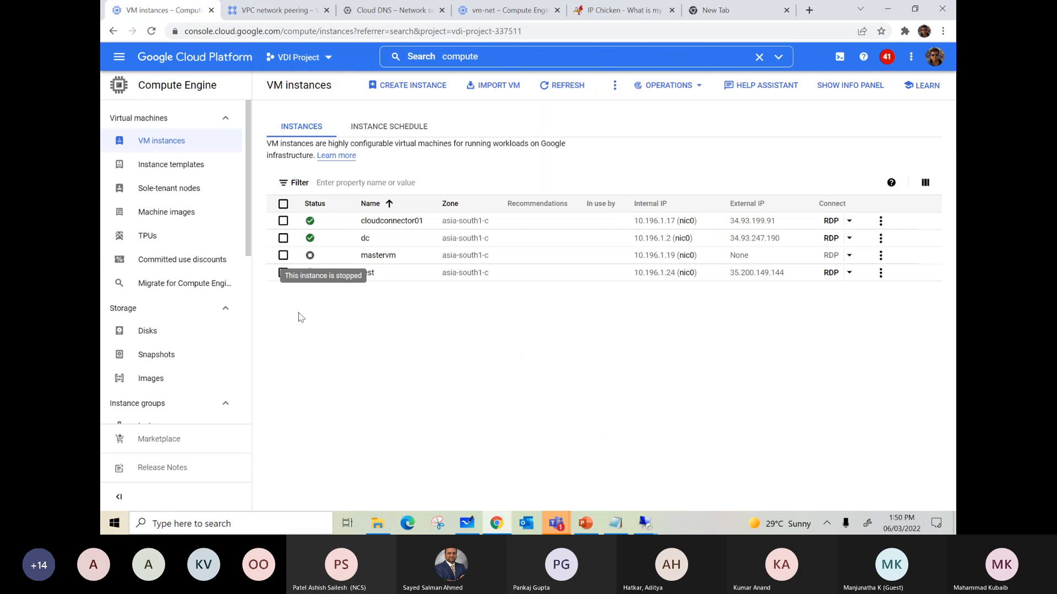
{"action": "left_click_drag", "start_coordinate": [542, 55], "coordinate": [442, 56]}
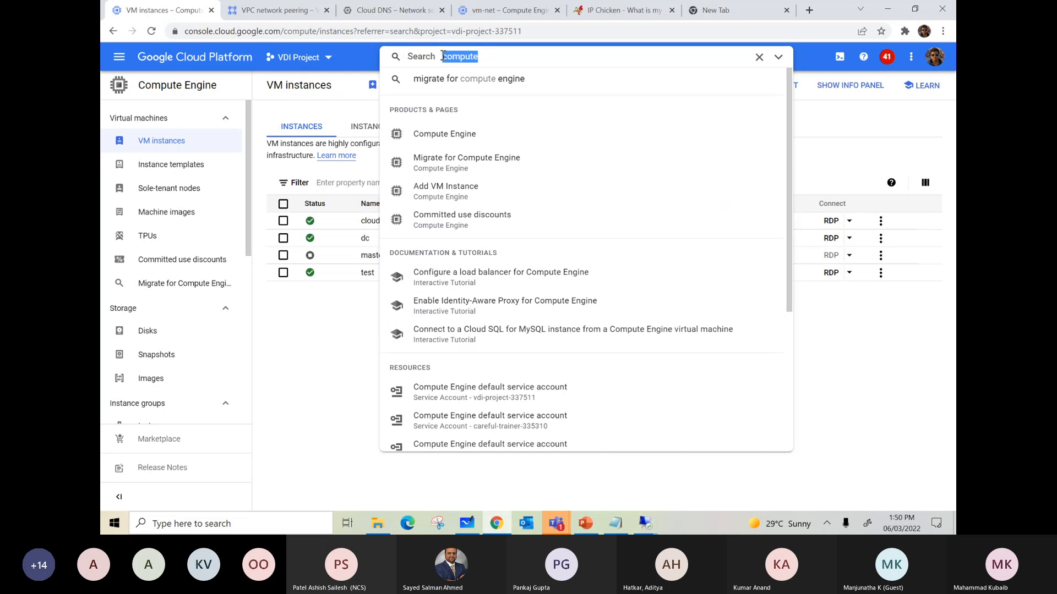
{"action": "type", "text": "firewall"}
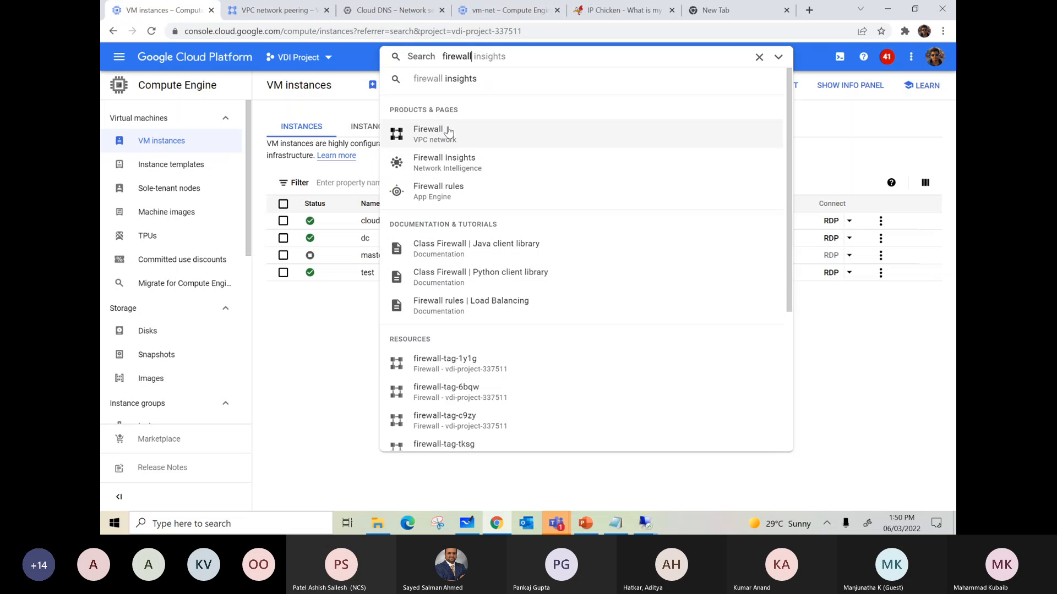
{"action": "left_click", "coordinate": [449, 132]}
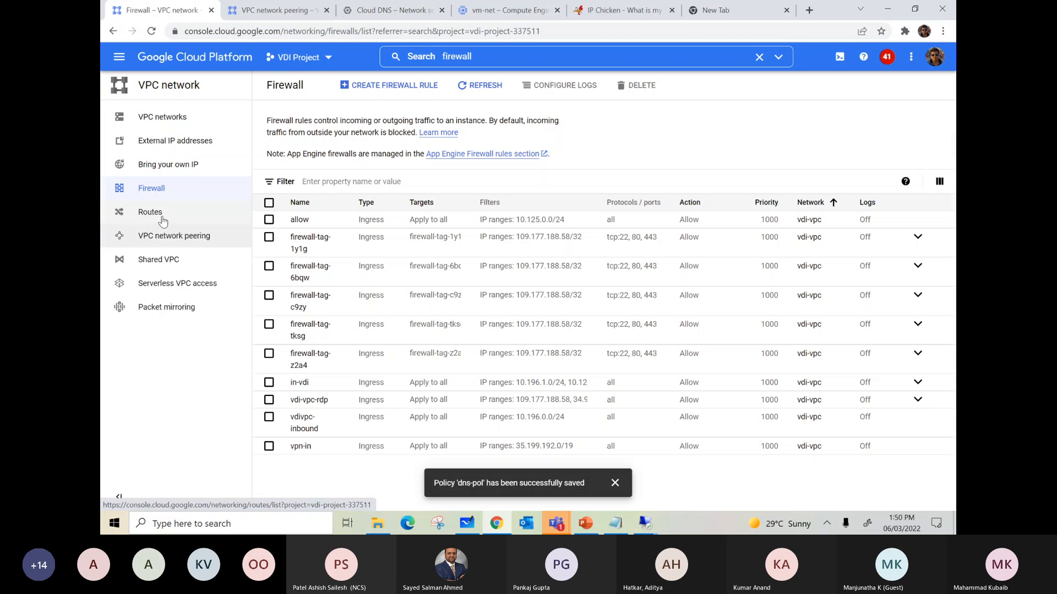
{"action": "left_click", "coordinate": [165, 235]}
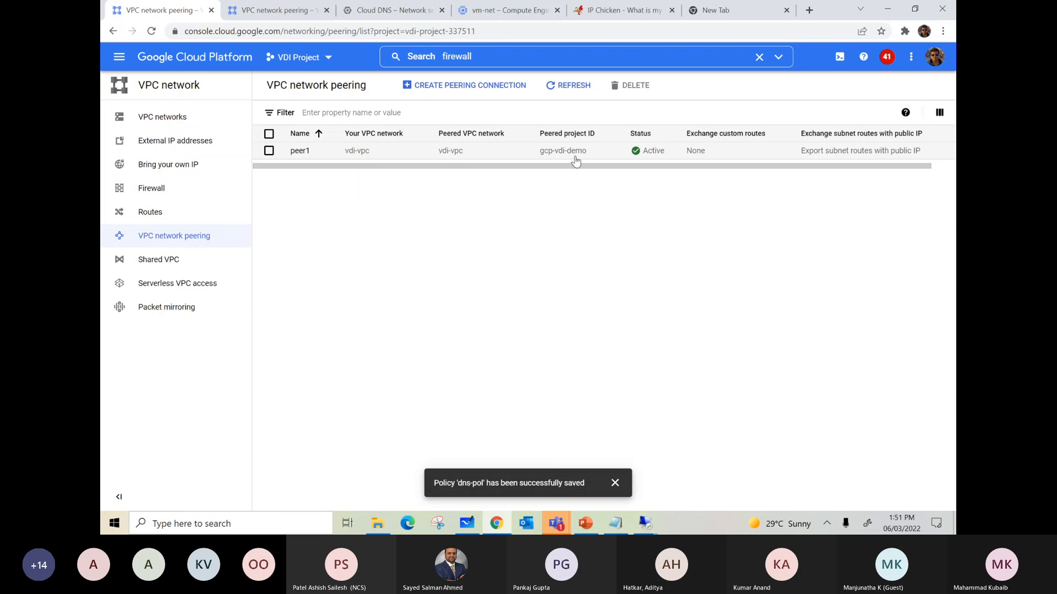
Step: Go back to the GCP-VDI-Demo console and check which networks its existing firewall rules apply to
{"action": "left_click", "coordinate": [276, 10]}
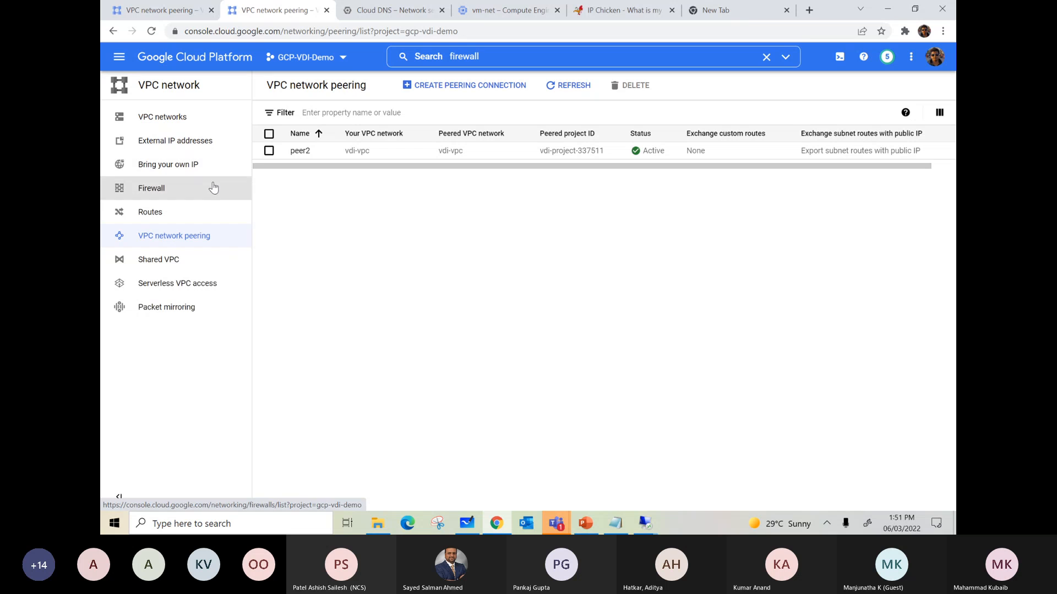
{"action": "left_click", "coordinate": [160, 195]}
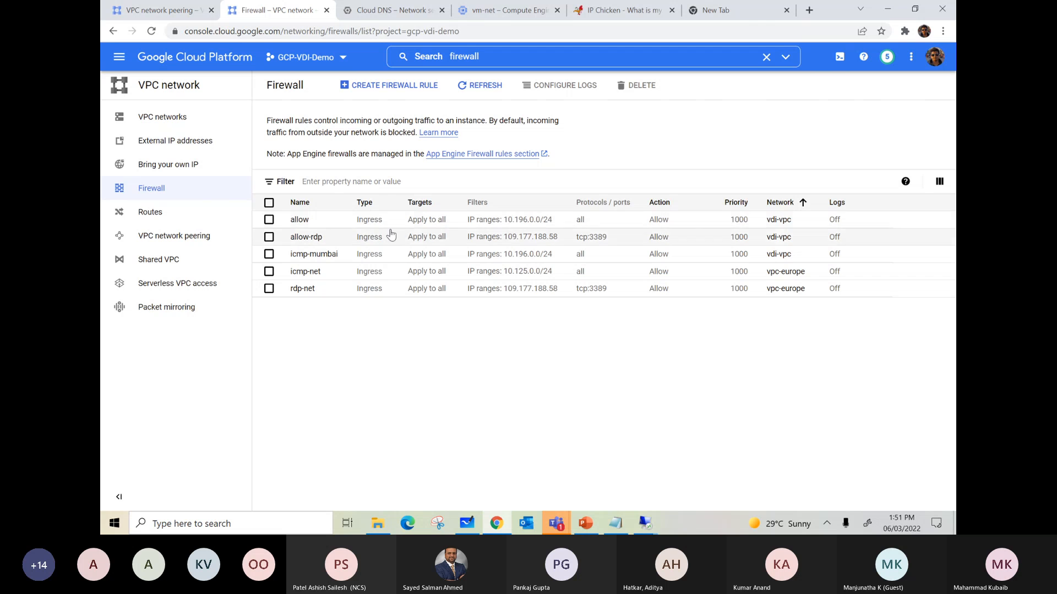
{"action": "left_click", "coordinate": [398, 89]}
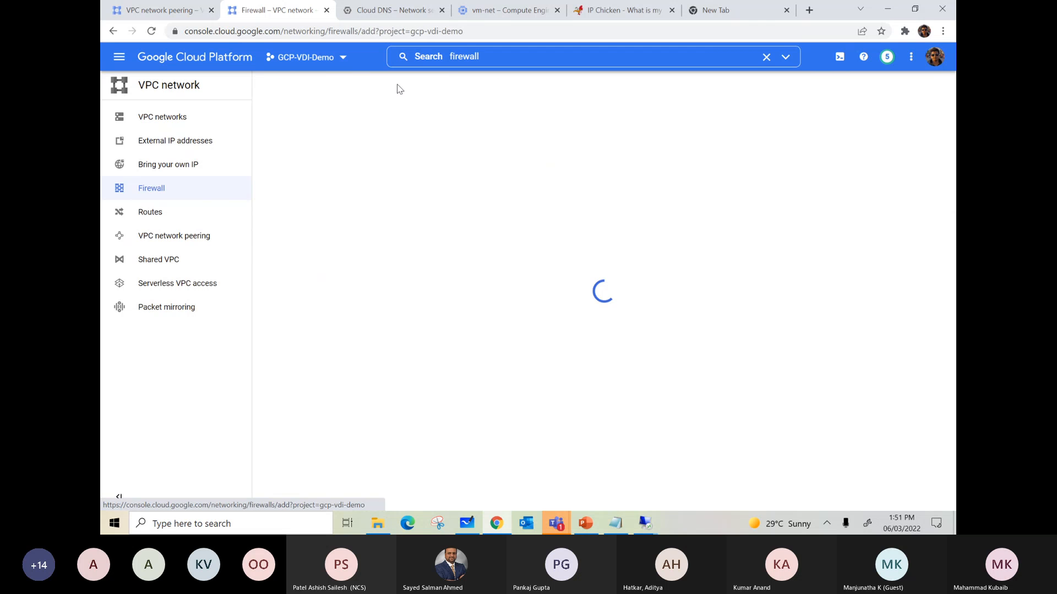
{"action": "left_click", "coordinate": [270, 87]}
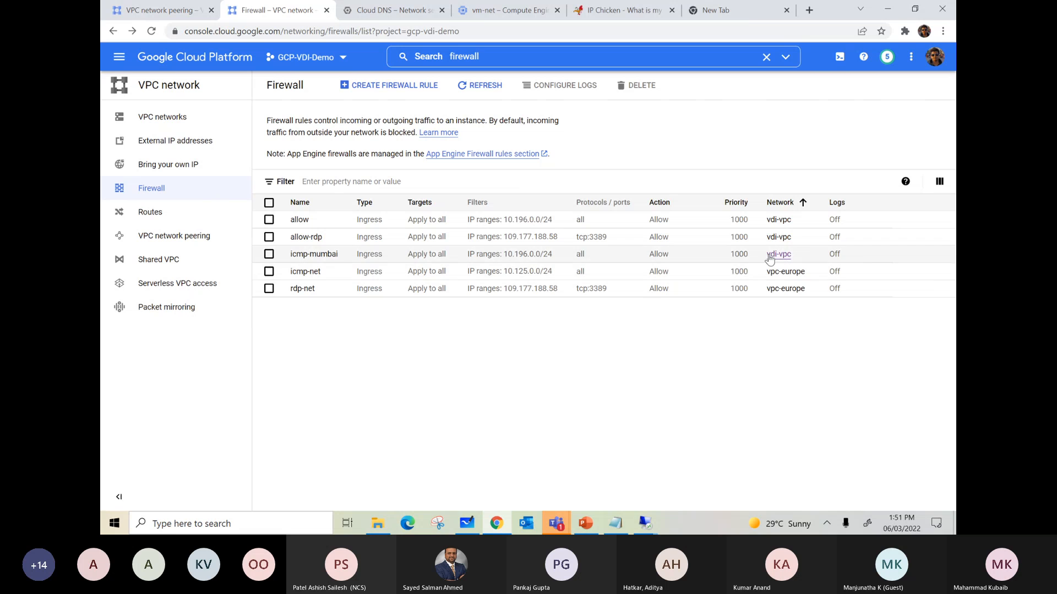
Step: Start a new firewall rule in GCP-VDI-Demo named allow11 on the vdi-vpc network
{"action": "left_click", "coordinate": [367, 90]}
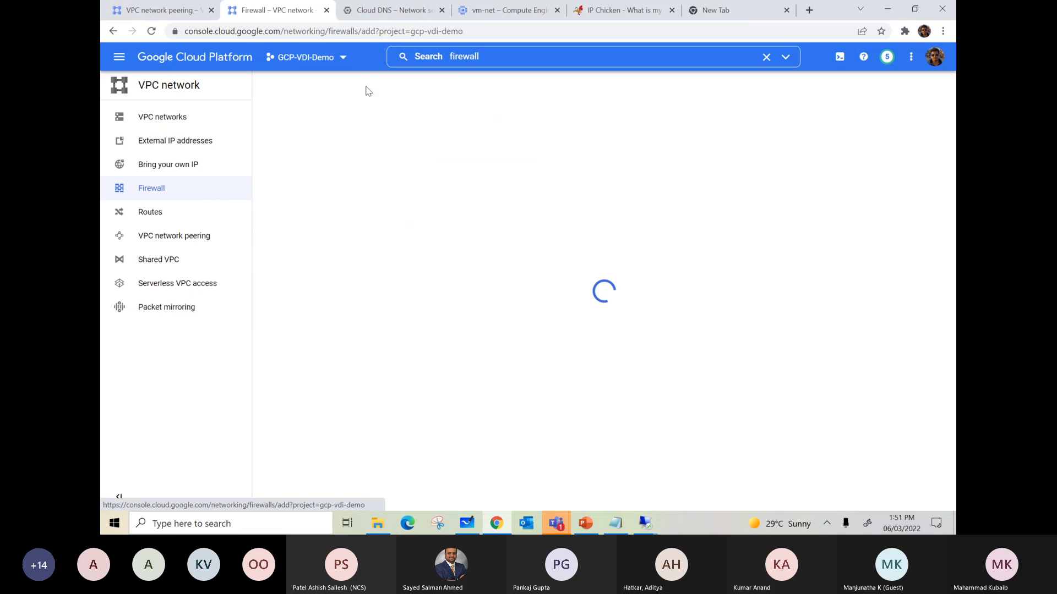
{"action": "left_click", "coordinate": [318, 158]}
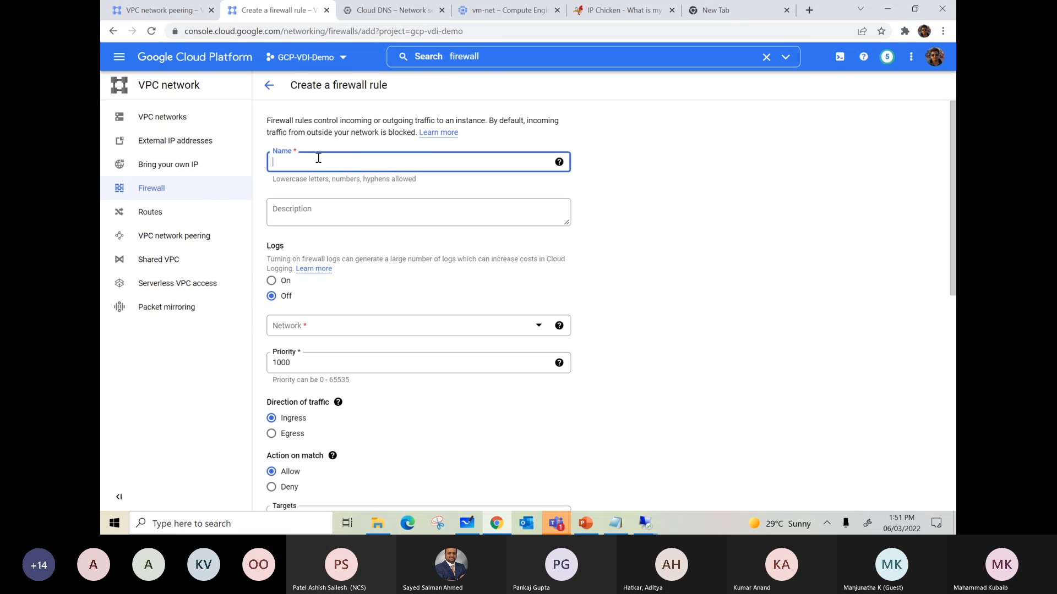
{"action": "left_click", "coordinate": [299, 331]}
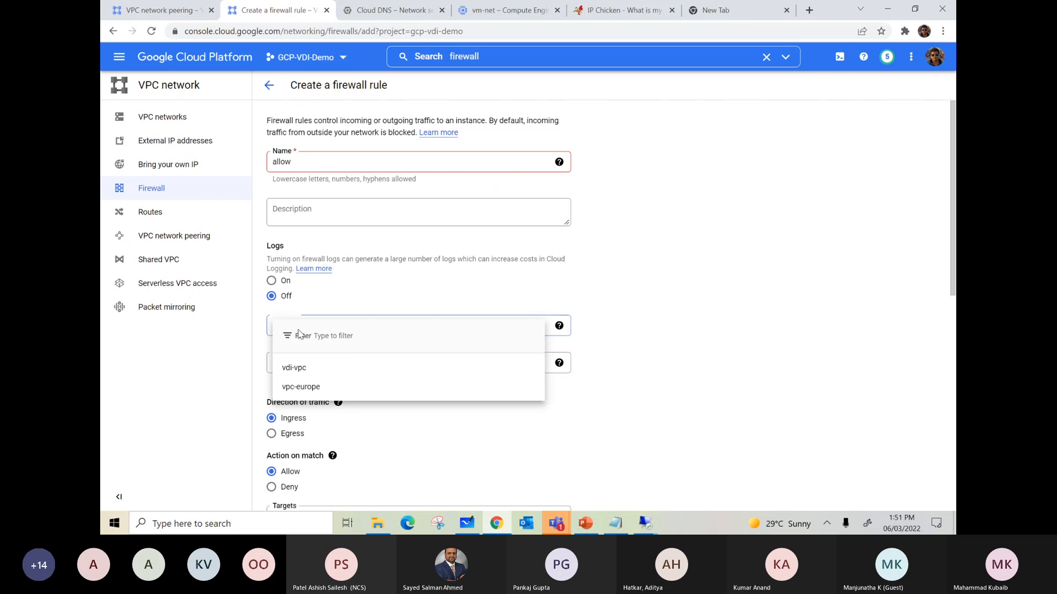
{"action": "left_click", "coordinate": [308, 366]}
{"action": "scroll", "coordinate": [355, 364], "scroll_direction": "down", "scroll_amount": 3}
{"action": "scroll", "coordinate": [341, 264], "scroll_direction": "up", "scroll_amount": 3}
{"action": "left_click", "coordinate": [324, 163]}
{"action": "type", "text": "11"}
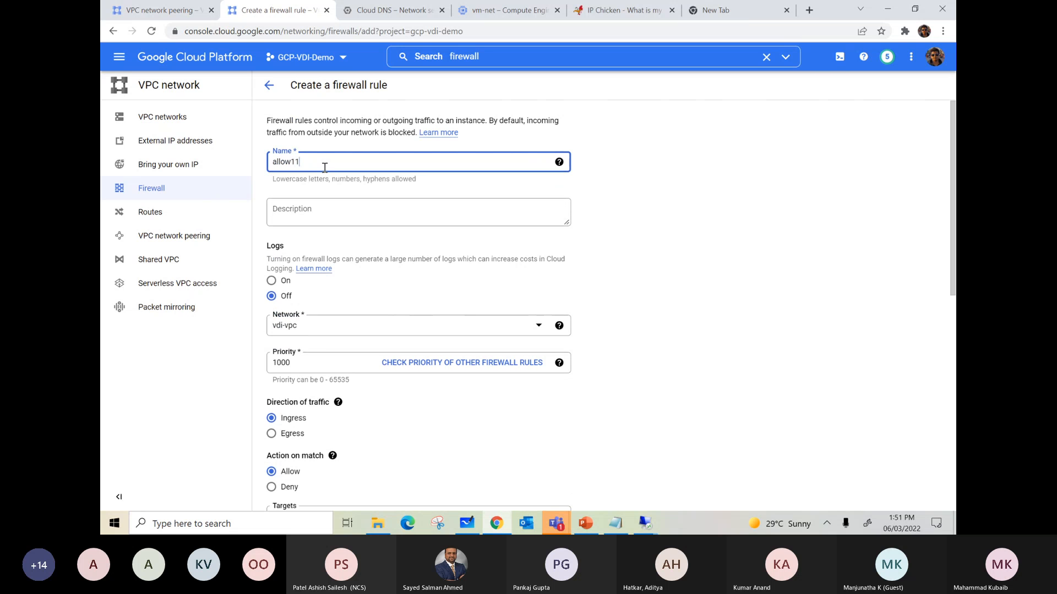
Step: Target all instances in the network, set the source IPv4 range to 10.196.1.2, allow all protocols and ports, and create the rule
{"action": "scroll", "coordinate": [324, 168], "scroll_direction": "down", "scroll_amount": 4}
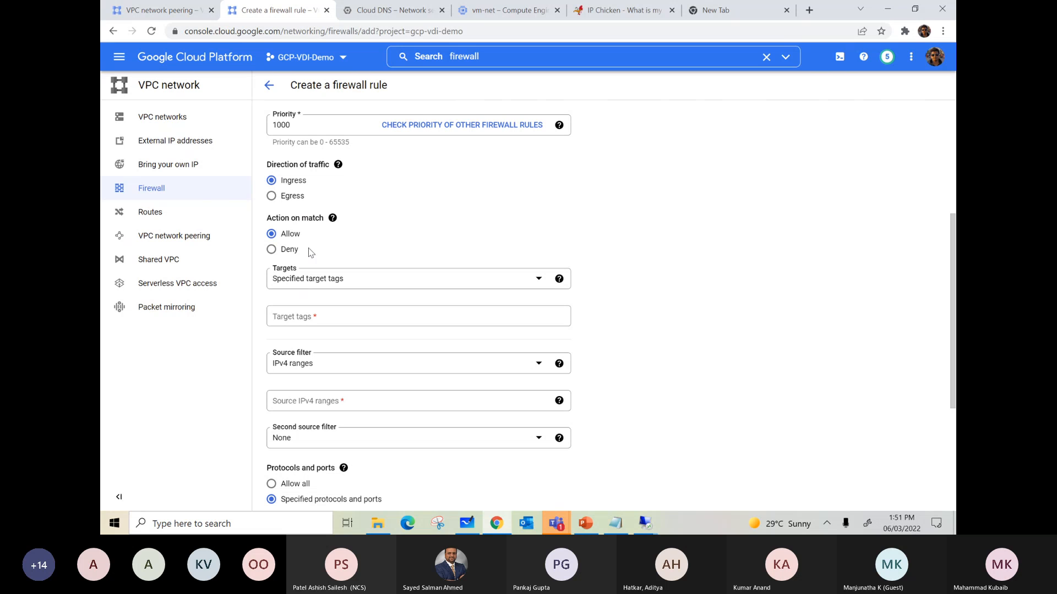
{"action": "left_click", "coordinate": [314, 285]}
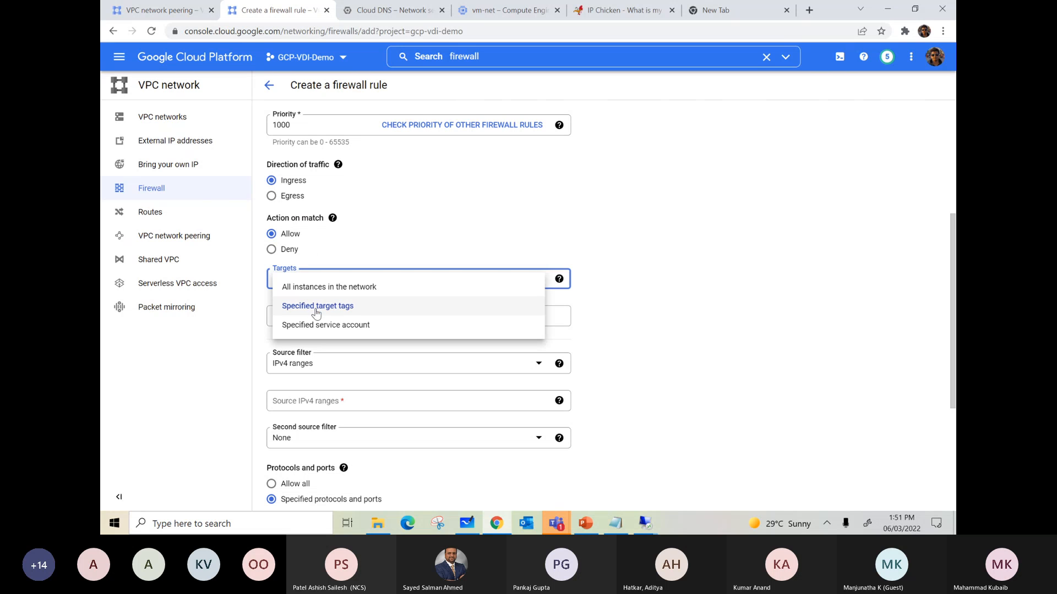
{"action": "left_click", "coordinate": [329, 287]}
{"action": "left_click", "coordinate": [288, 366]}
{"action": "type", "text": "10.196.1.2"}
{"action": "left_click", "coordinate": [643, 365]}
{"action": "scroll", "coordinate": [651, 366], "scroll_direction": "down", "scroll_amount": 3}
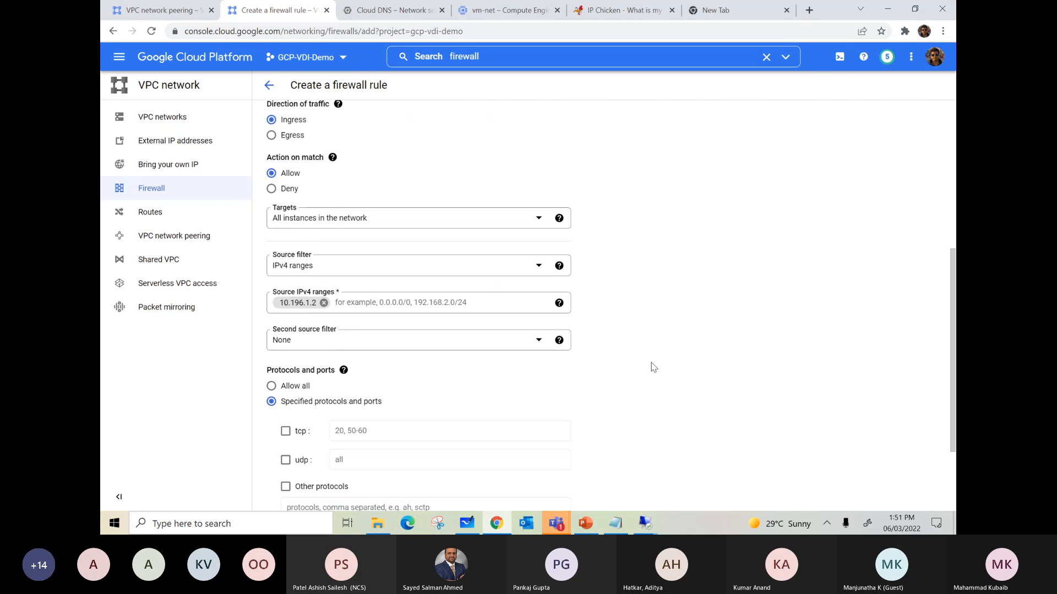
{"action": "left_click", "coordinate": [272, 268]}
{"action": "left_click", "coordinate": [303, 444]}
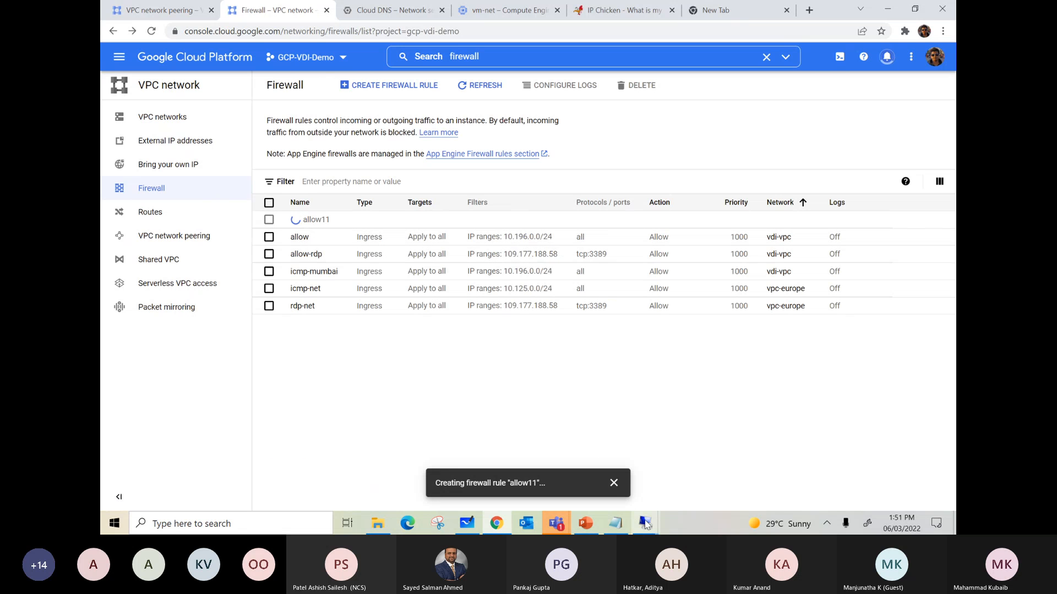
Step: Switch to the 34.93.247.190 remote session and ping 10.125.0.2 again from Command Prompt
{"action": "mouse_move", "coordinate": [646, 525]}
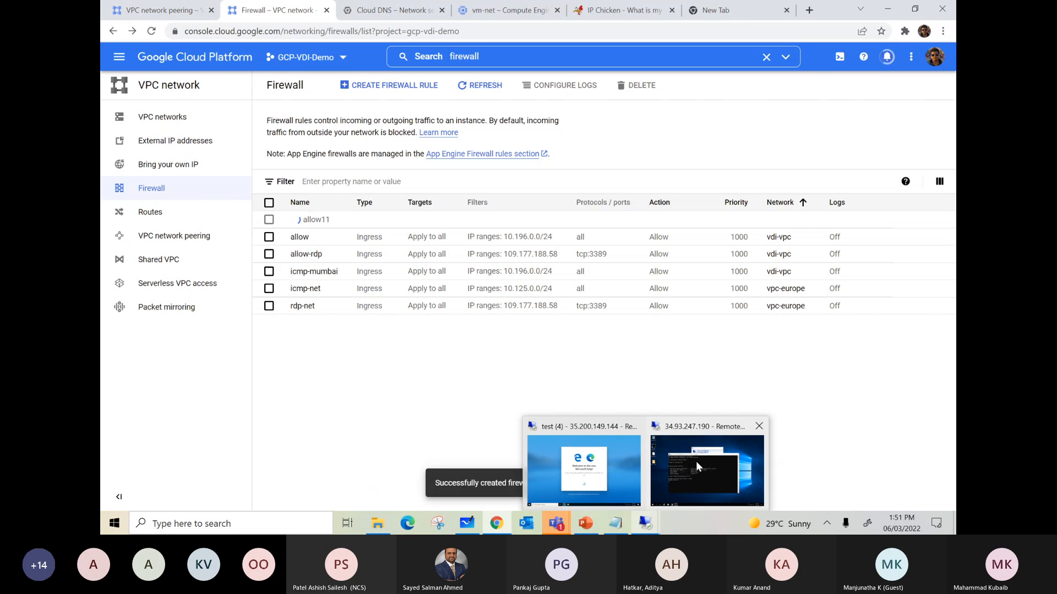
{"action": "mouse_move", "coordinate": [695, 462]}
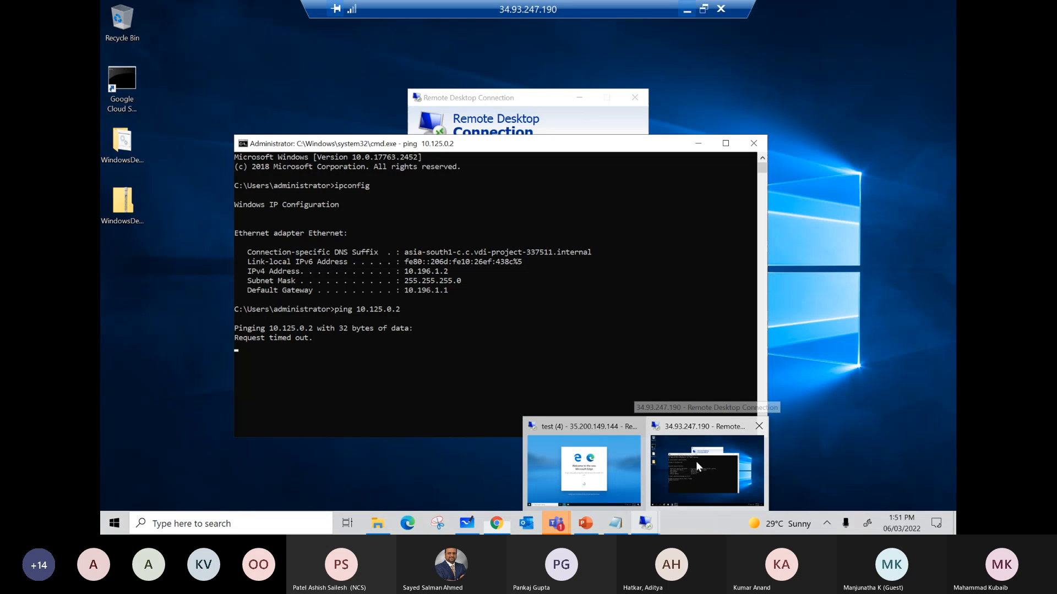
{"action": "left_click", "coordinate": [696, 461]}
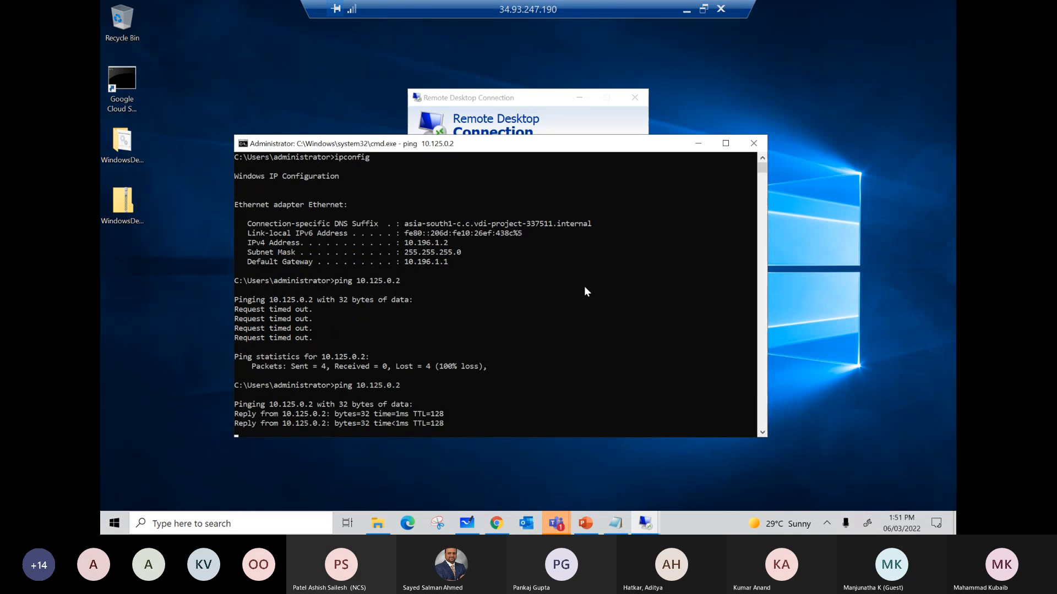
{"action": "left_click", "coordinate": [553, 104]}
{"action": "left_click", "coordinate": [573, 229]}
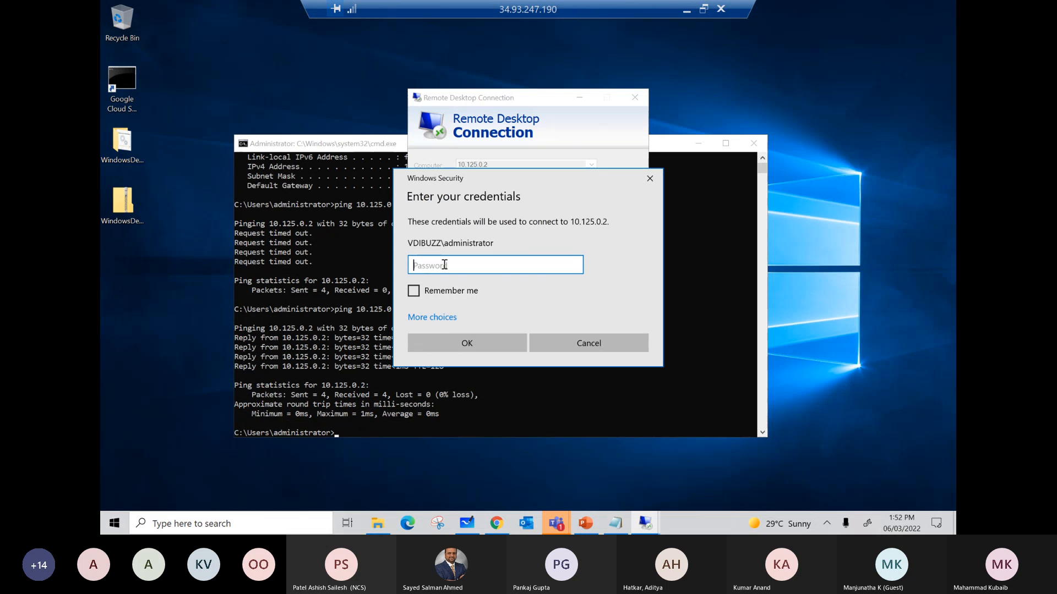
{"action": "type", "text": "••"}
{"action": "left_click", "coordinate": [591, 344]}
Step: Minimize Command Prompt and expand the Remote Desktop options for 10.125.0.2, ready to enter a user name
{"action": "left_click", "coordinate": [699, 143]}
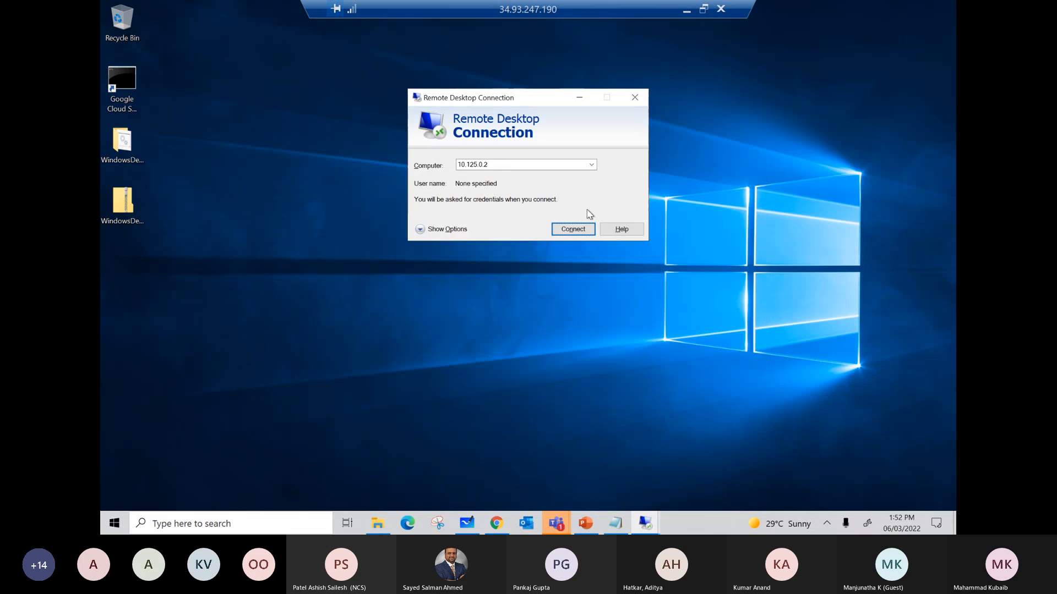
{"action": "left_click", "coordinate": [463, 231]}
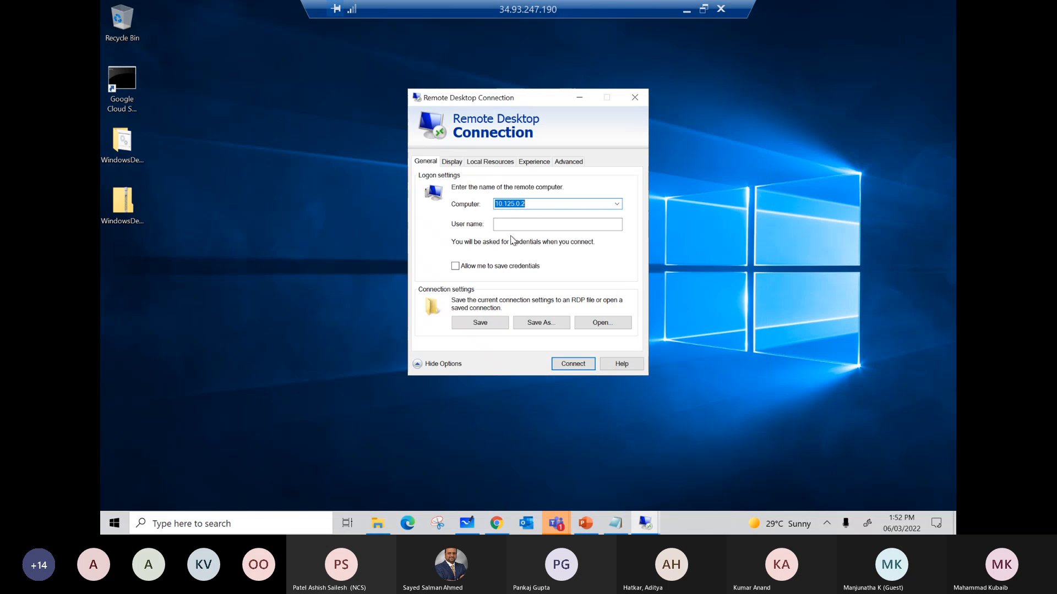
{"action": "left_click", "coordinate": [509, 226]}
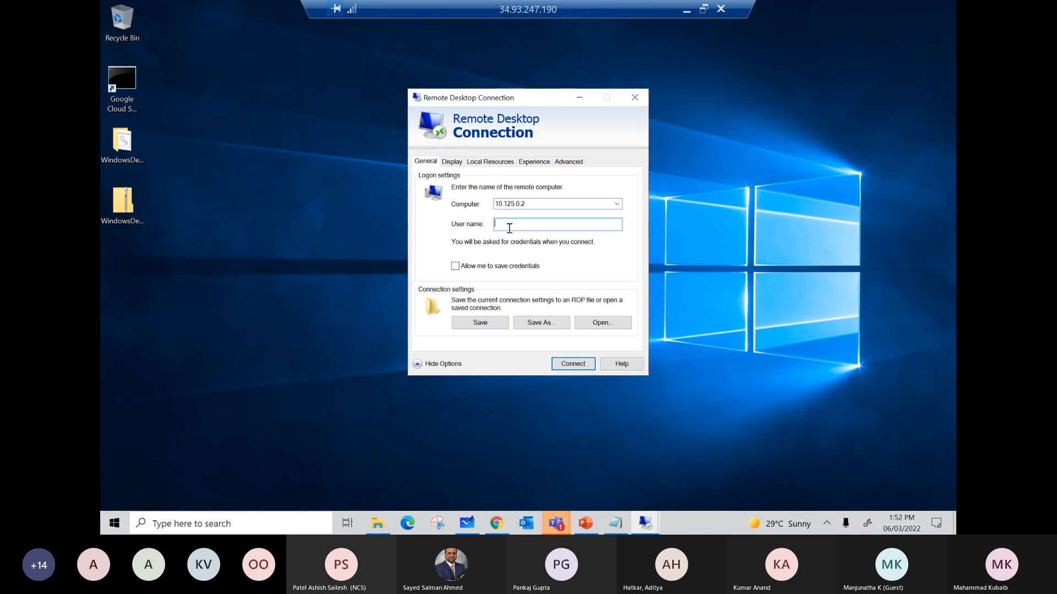
Step: Return to the GCP-VDI-Demo console, search for "compute", open vm-mumbai and copy the username from its Windows password dialog
{"action": "left_click", "coordinate": [686, 12]}
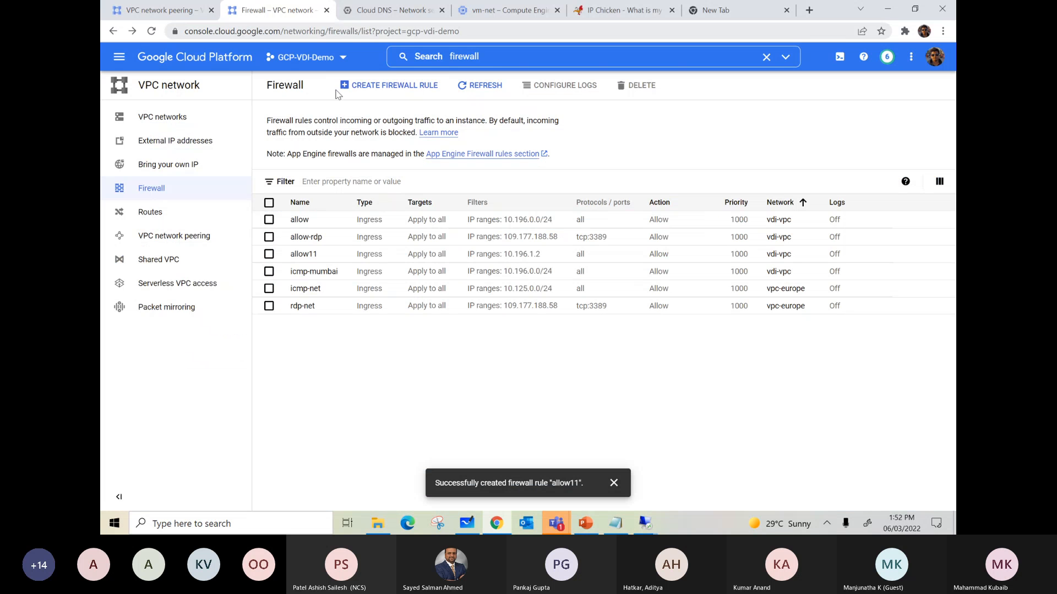
{"action": "left_click", "coordinate": [491, 58]}
{"action": "type", "text": "compute"}
{"action": "left_click", "coordinate": [464, 142]}
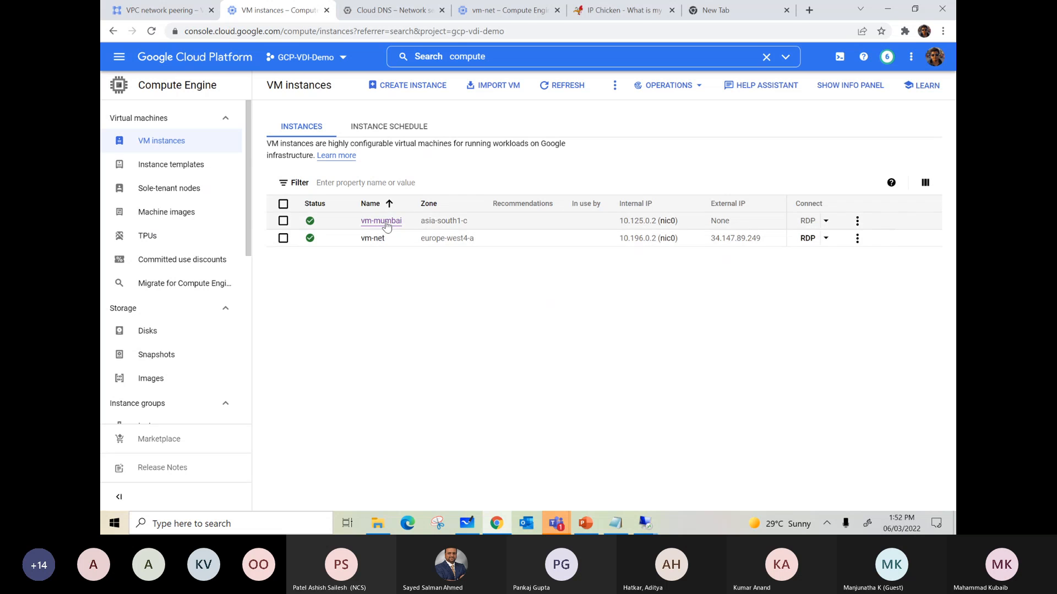
{"action": "left_click", "coordinate": [383, 222]}
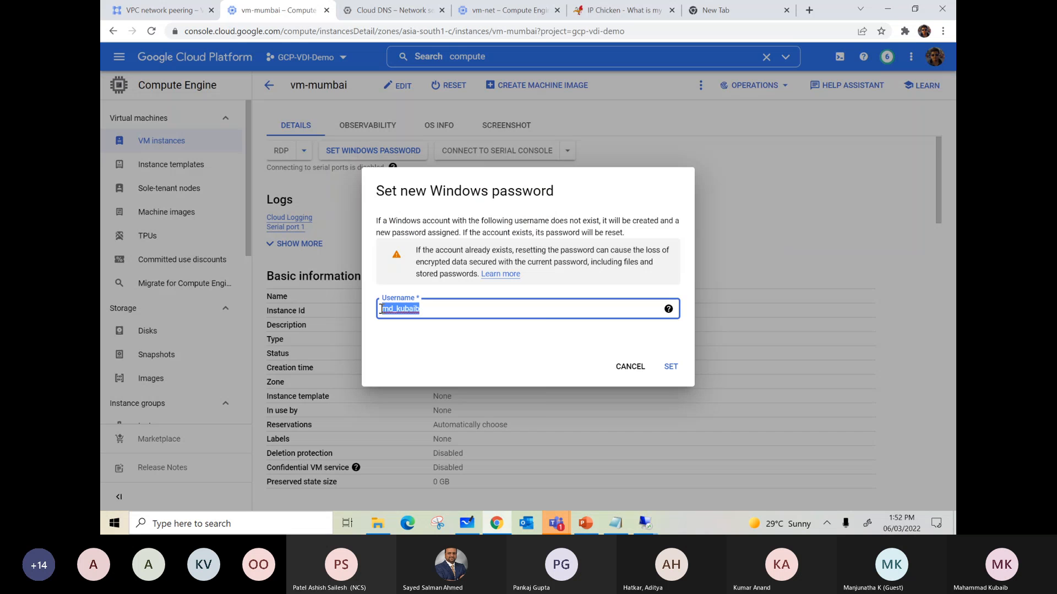
{"action": "right_click", "coordinate": [384, 308]}
{"action": "left_click", "coordinate": [407, 381]}
Step: Back in the 34.93.247.190 session, enter the copied username for 10.125.0.2 and start the connection
{"action": "mouse_move", "coordinate": [645, 523]}
{"action": "left_click", "coordinate": [681, 460]}
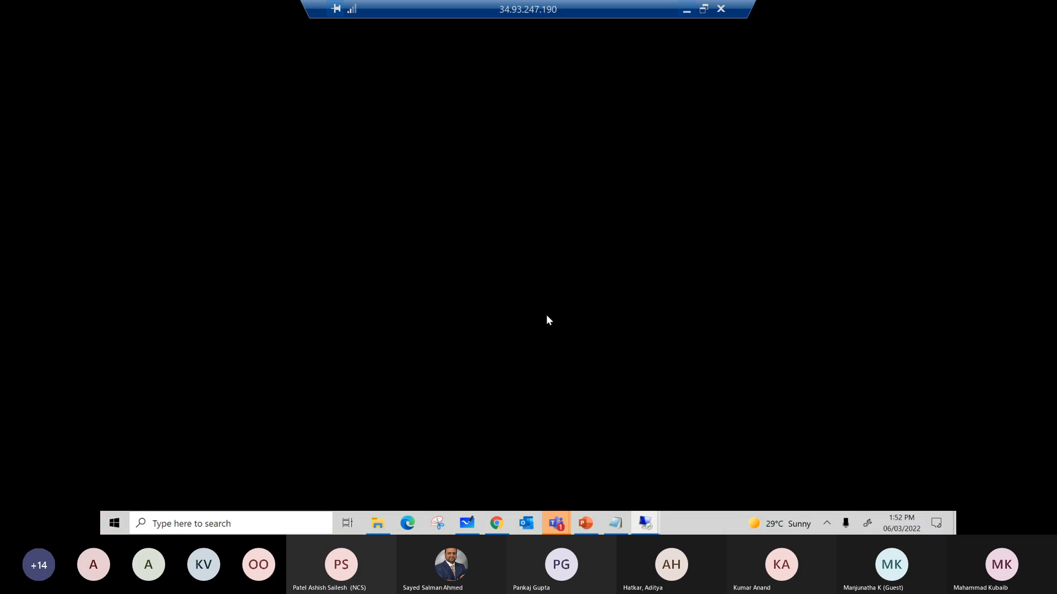
{"action": "key", "text": "ctrl+v"}
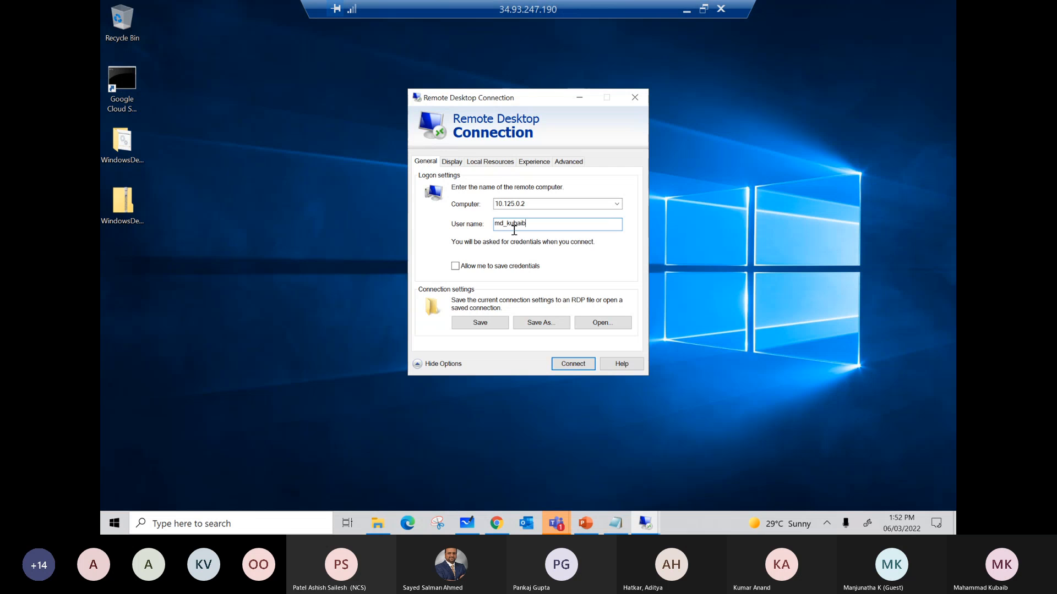
{"action": "left_click", "coordinate": [570, 364]}
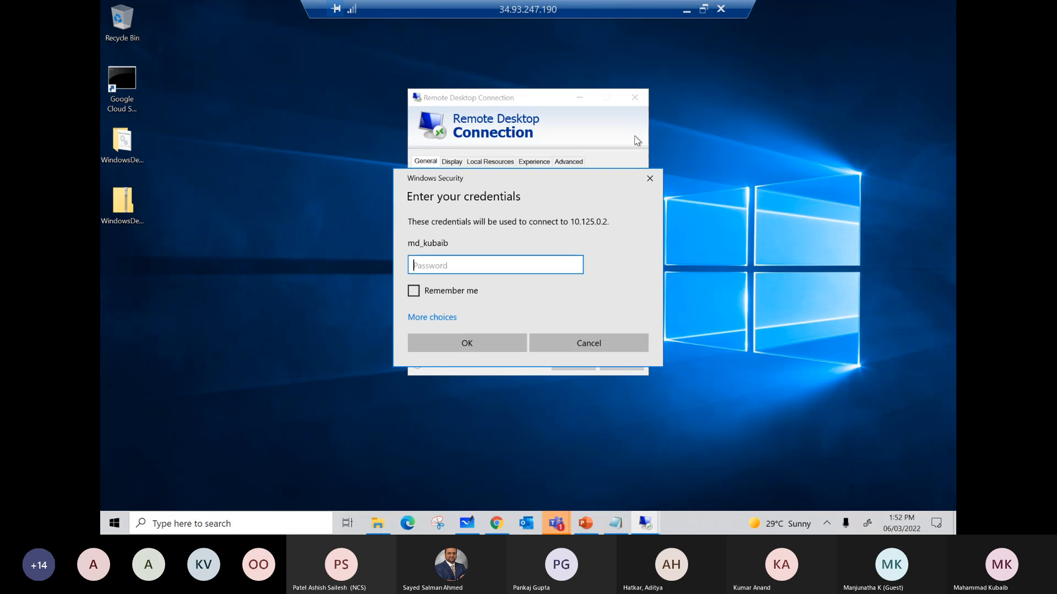
Step: Switch to Notepad and copy the account password saved on the first line
{"action": "left_click", "coordinate": [496, 523]}
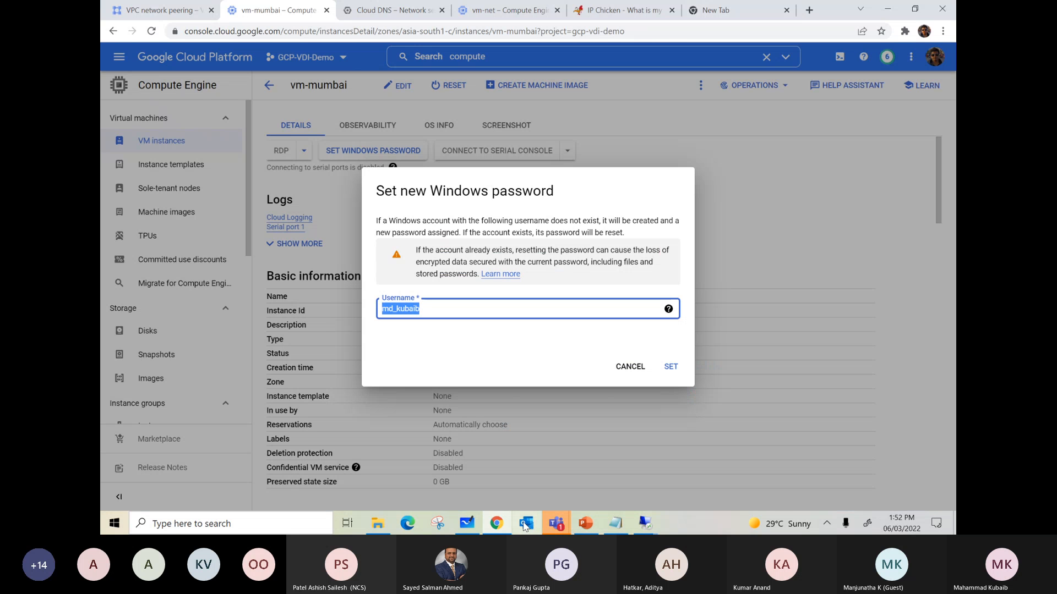
{"action": "left_click", "coordinate": [615, 523]}
{"action": "right_click", "coordinate": [227, 182]}
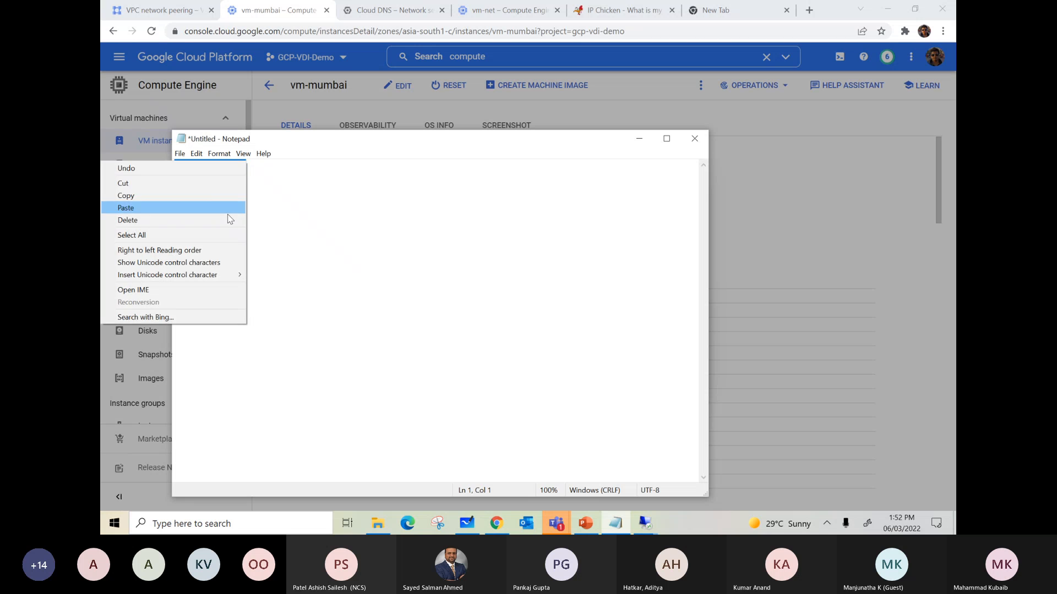
{"action": "left_click", "coordinate": [133, 197]}
Step: Paste the account password for the 10.125.0.2 connection and connect despite the certificate warning
{"action": "left_click", "coordinate": [646, 523]}
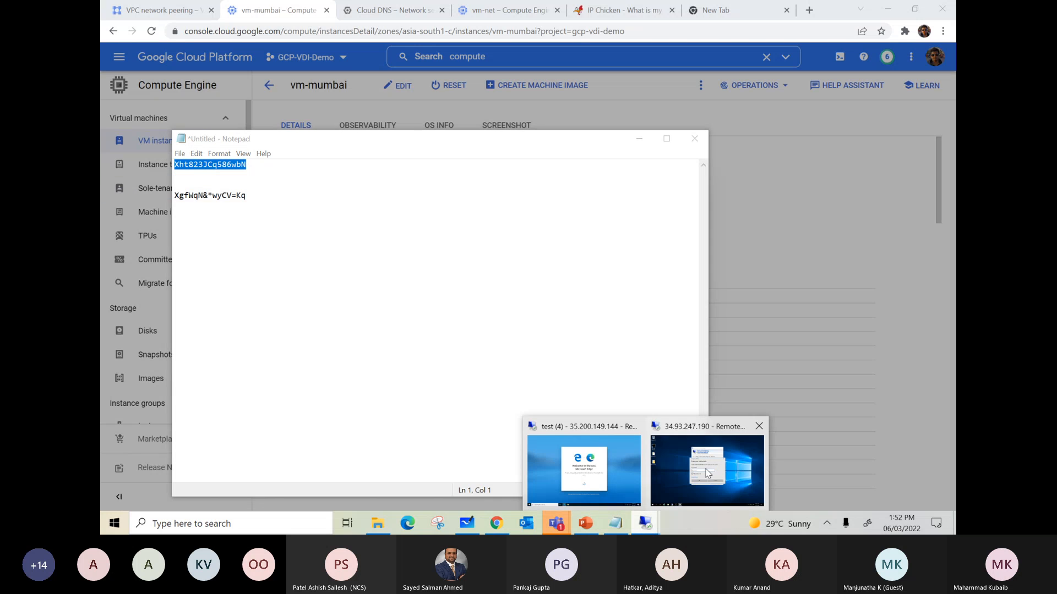
{"action": "left_click", "coordinate": [708, 471]}
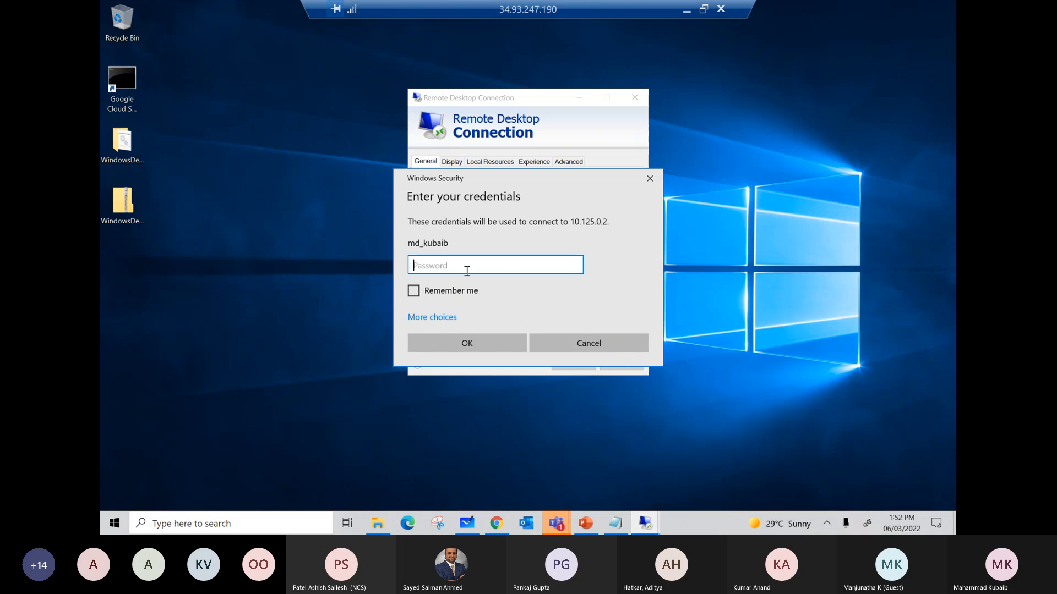
{"action": "key", "text": "ctrl+v"}
{"action": "left_click", "coordinate": [450, 339]}
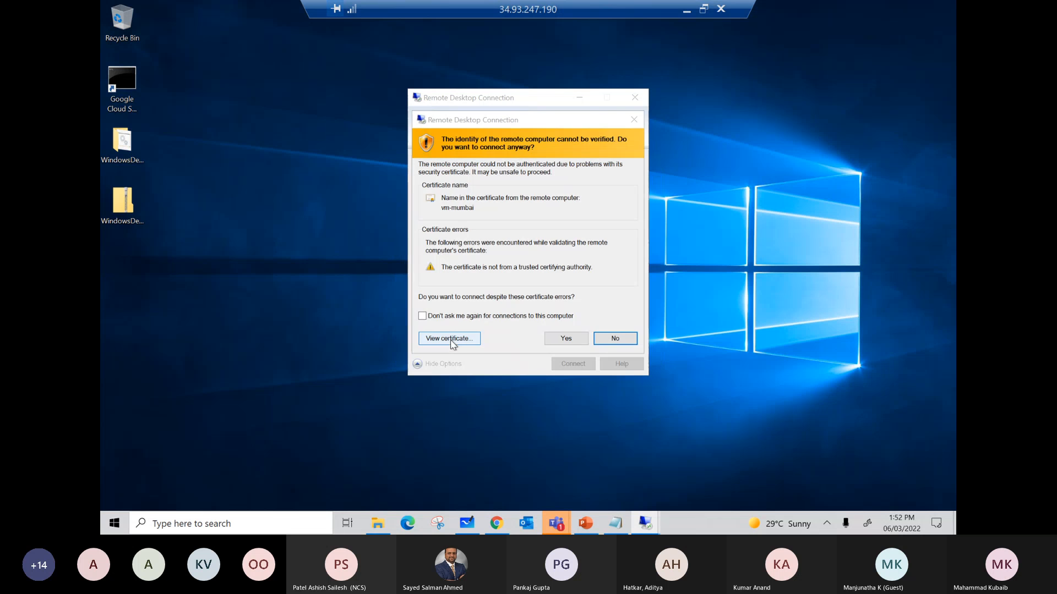
{"action": "left_click", "coordinate": [565, 338]}
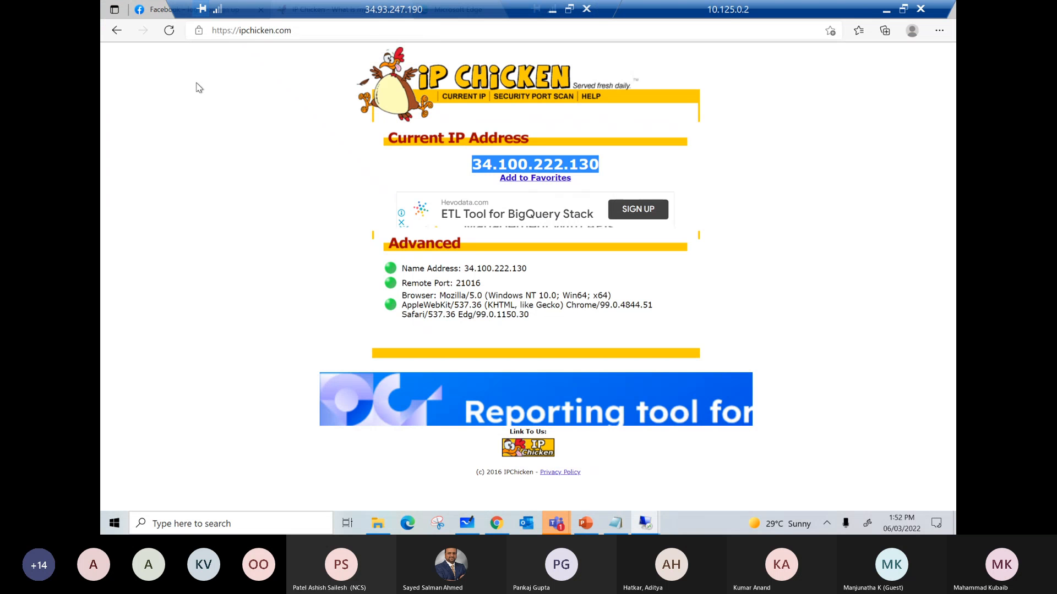
Step: Check the open Facebook tab on vm-mumbai and close the browser
{"action": "left_click", "coordinate": [154, 11]}
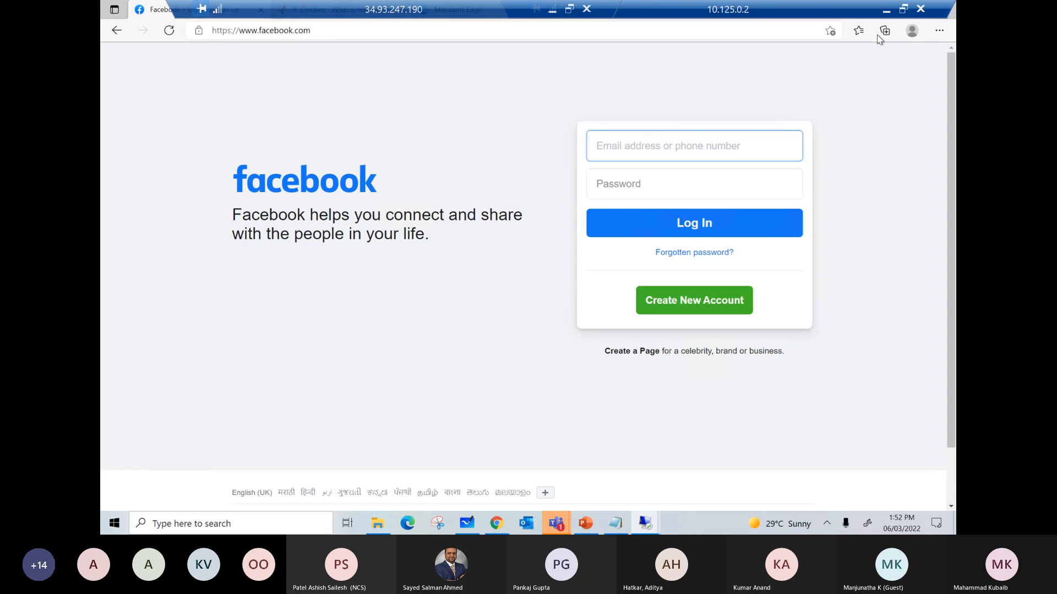
{"action": "left_click", "coordinate": [942, 9]}
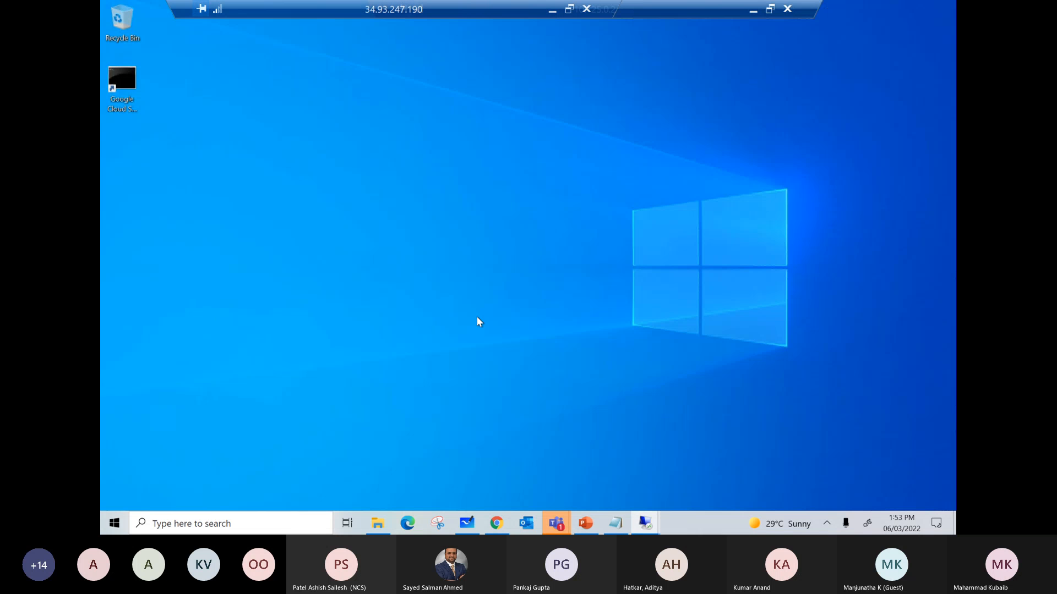
{"action": "left_click", "coordinate": [114, 524]}
{"action": "left_click", "coordinate": [660, 316]}
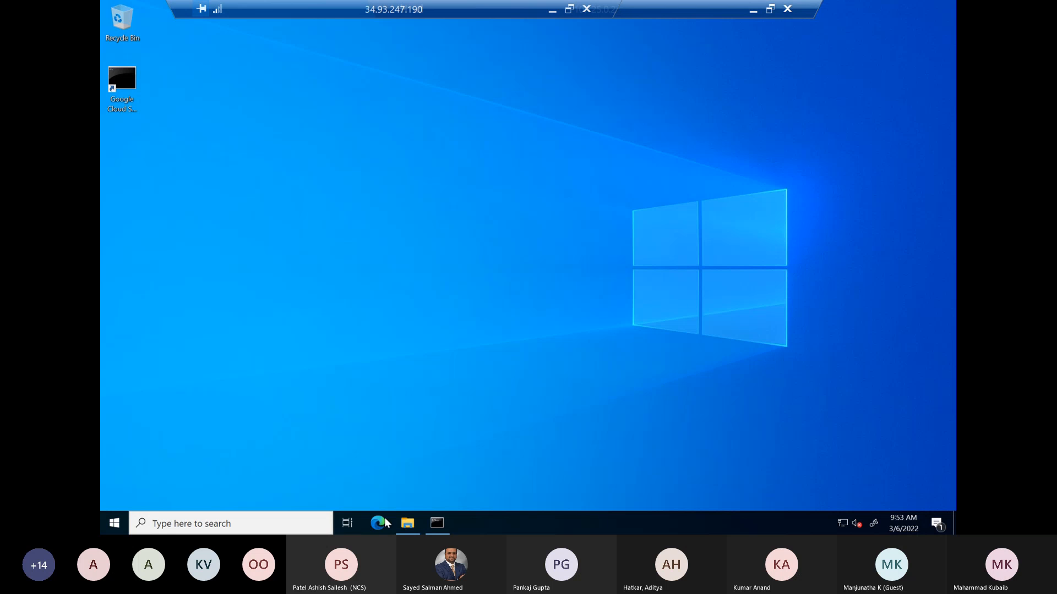
Step: Open Edge on vm-mumbai and run ipconfig in Command Prompt to check the VM's IPv4 address
{"action": "left_click", "coordinate": [379, 523]}
{"action": "left_click", "coordinate": [444, 521]}
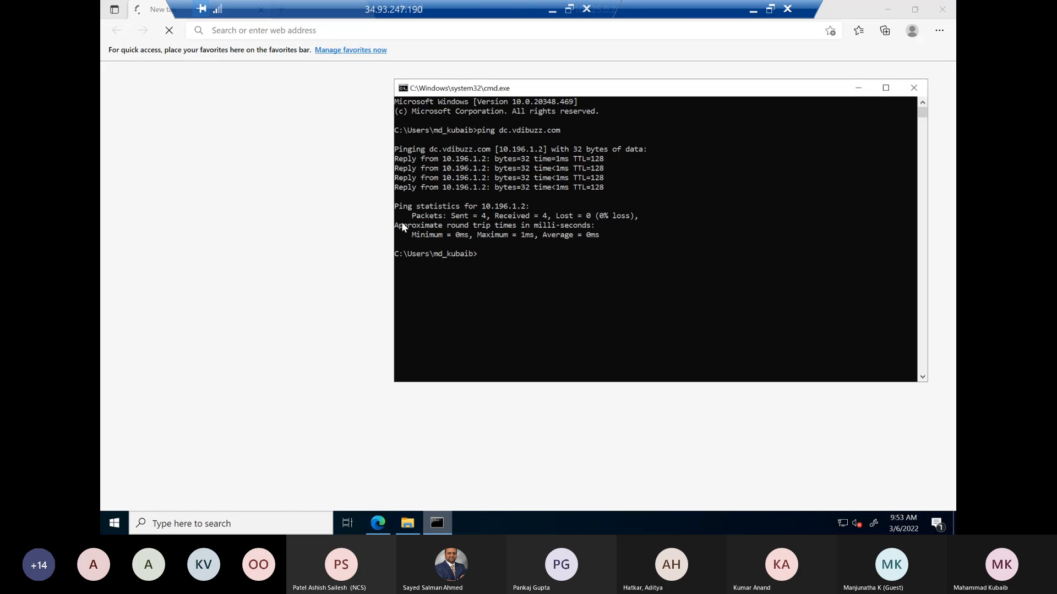
{"action": "type", "text": "ipconfig"}
{"action": "key", "text": "Return"}
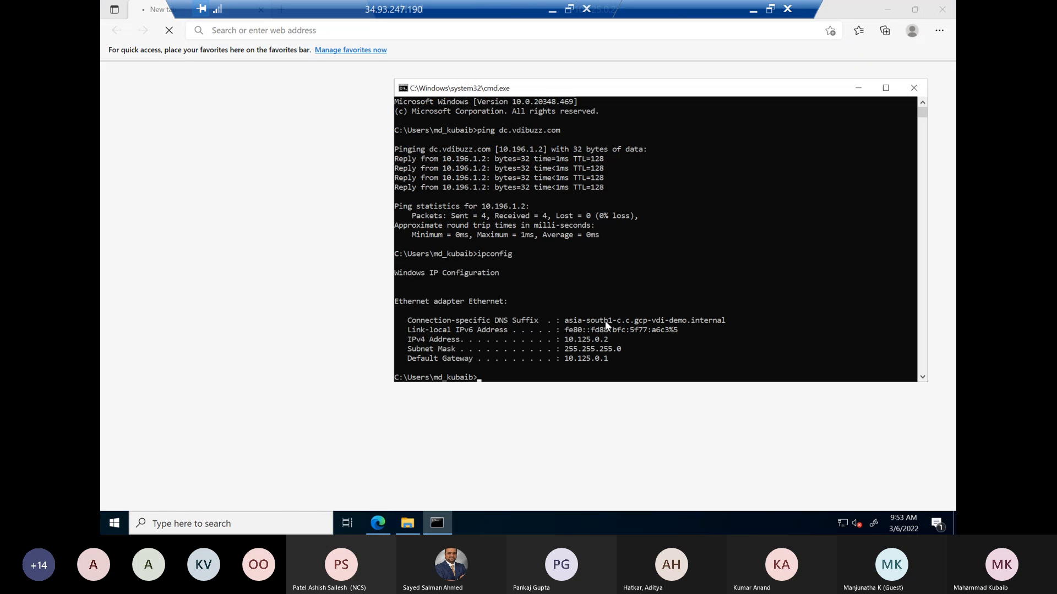
{"action": "double_click", "coordinate": [567, 342]}
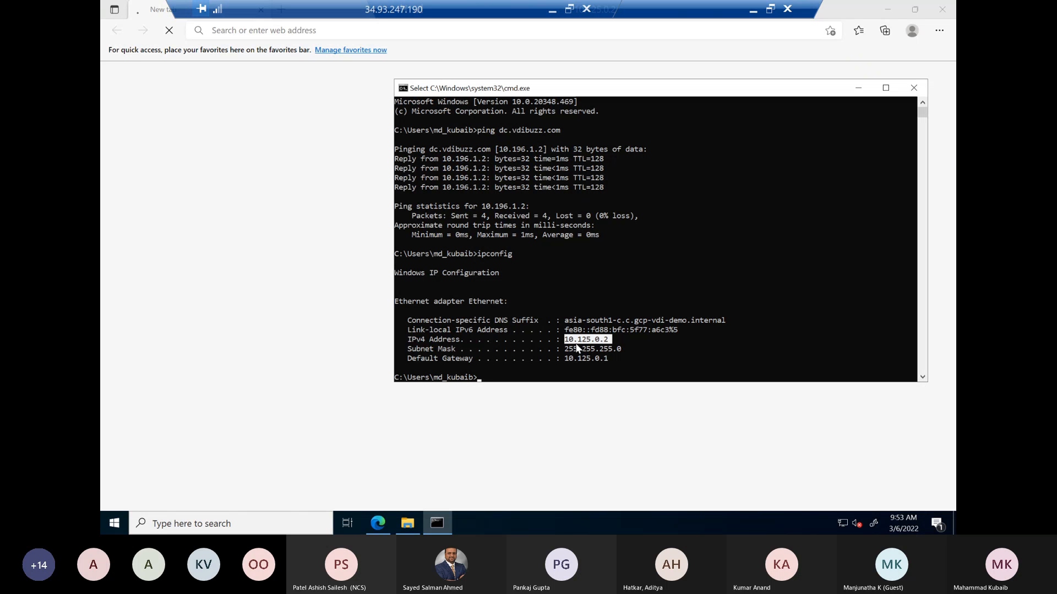
{"action": "left_click", "coordinate": [319, 30]}
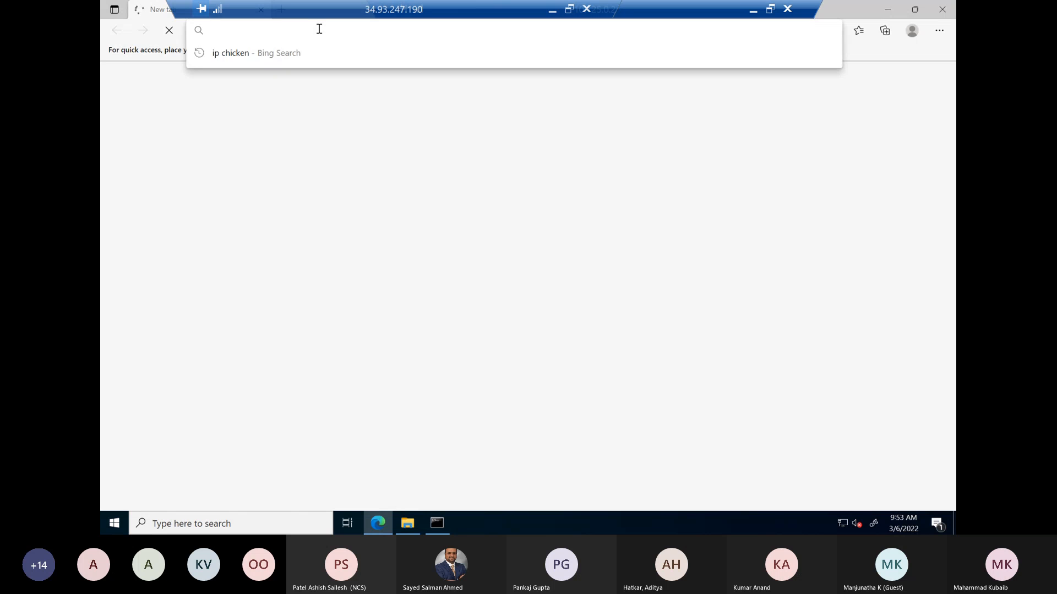
{"action": "type", "text": "wwww"}
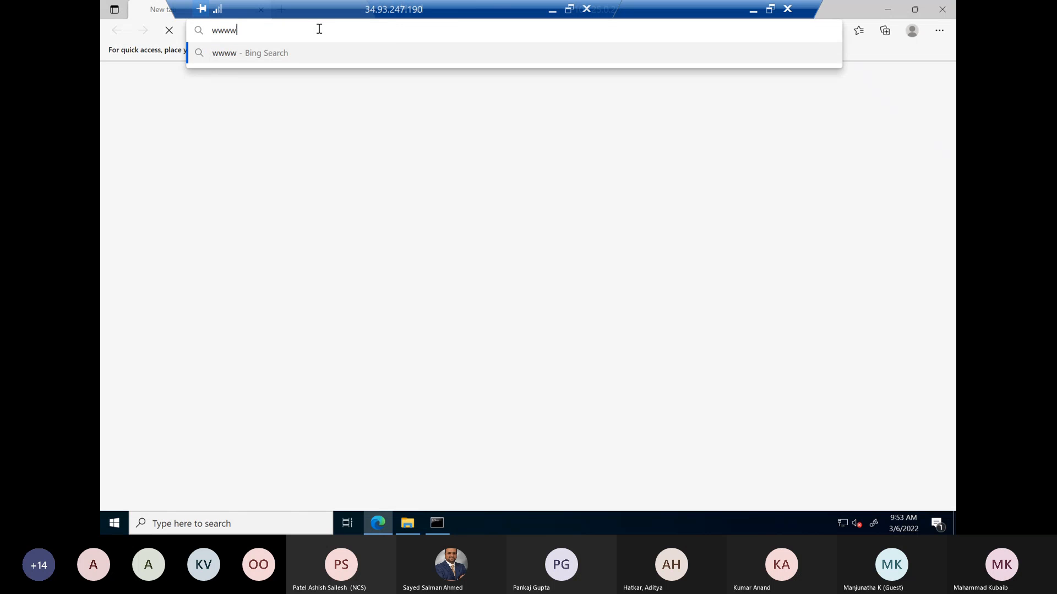
{"action": "key", "text": "BackSpace"}
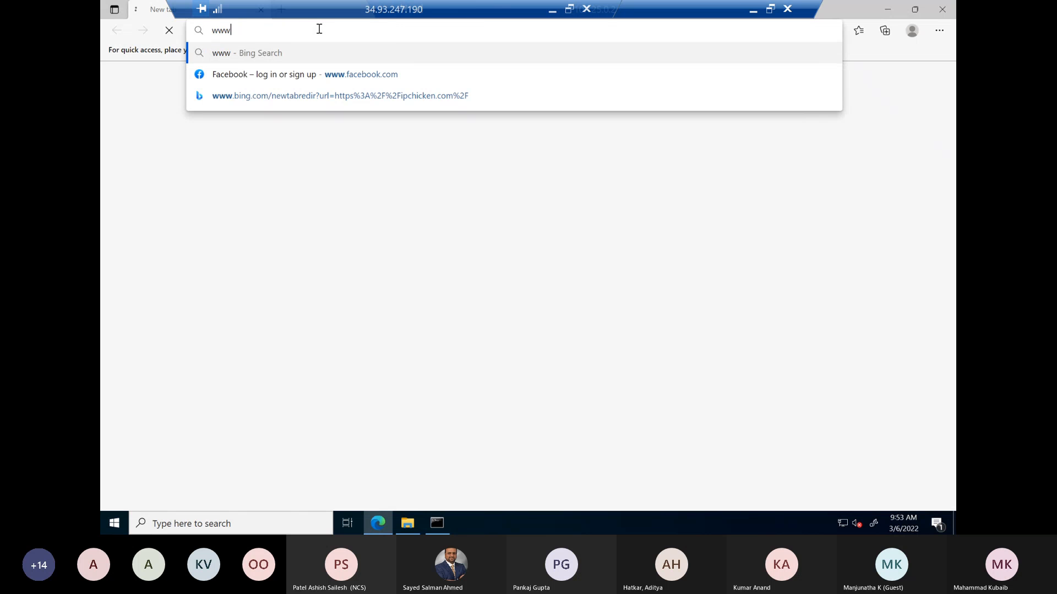
{"action": "left_click", "coordinate": [292, 75]}
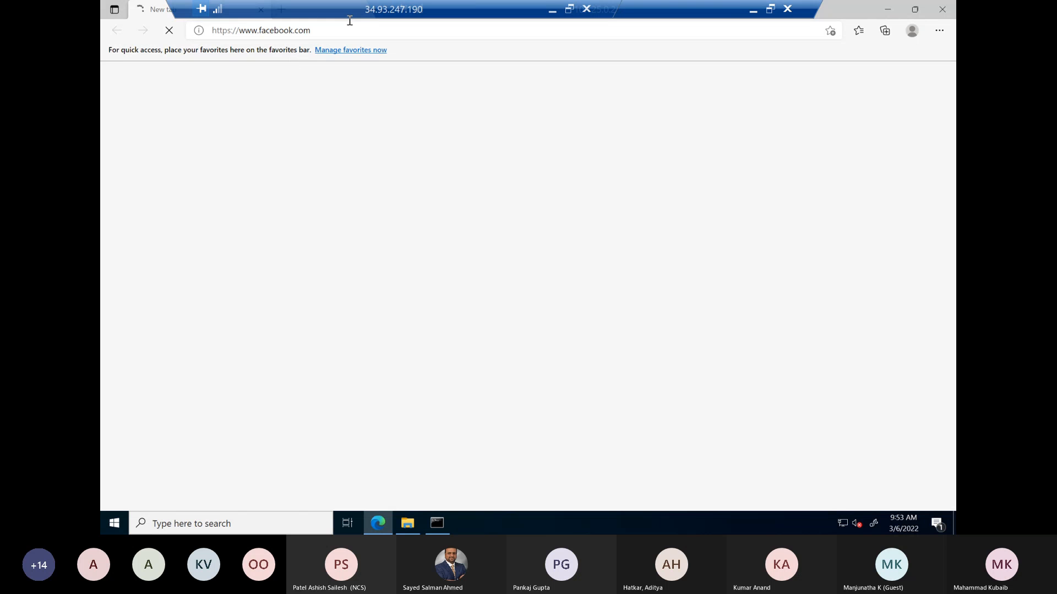
Step: Open ipchicken.com in a second browser tab and return to the Facebook tab to check its loading
{"action": "left_click", "coordinate": [279, 9]}
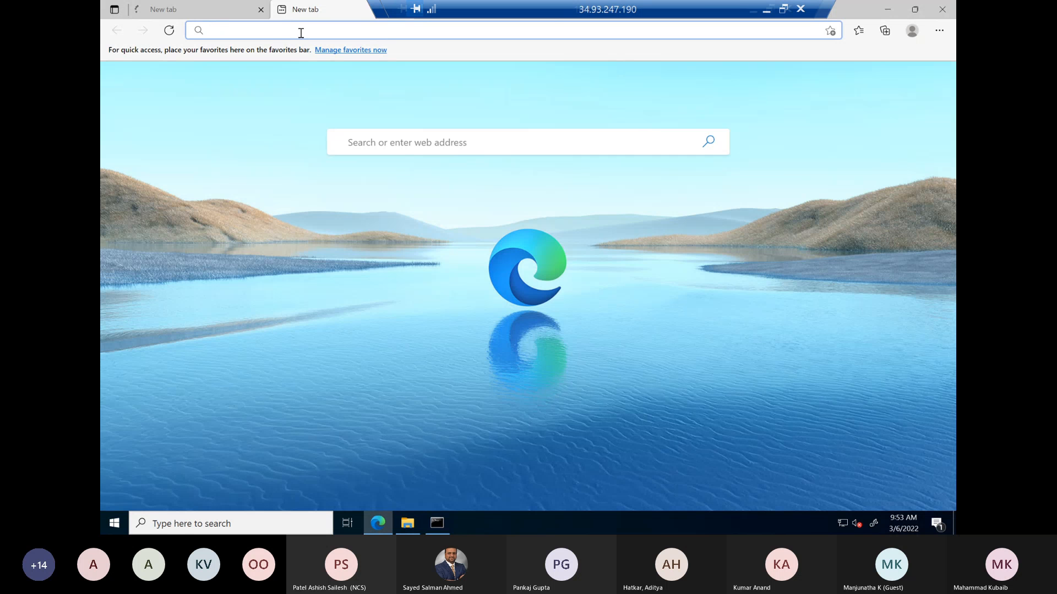
{"action": "type", "text": "www."}
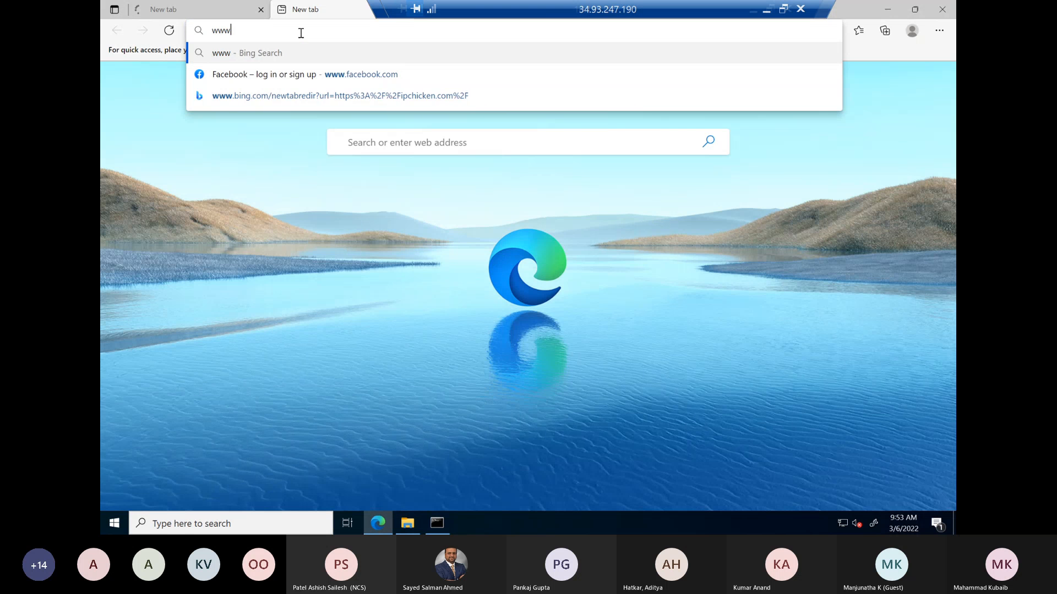
{"action": "key", "text": "BackSpace"}
{"action": "key", "text": "BackSpace"}
{"action": "key", "text": "BackSpace"}
{"action": "key", "text": "BackSpace"}
{"action": "type", "text": "ip chicken"}
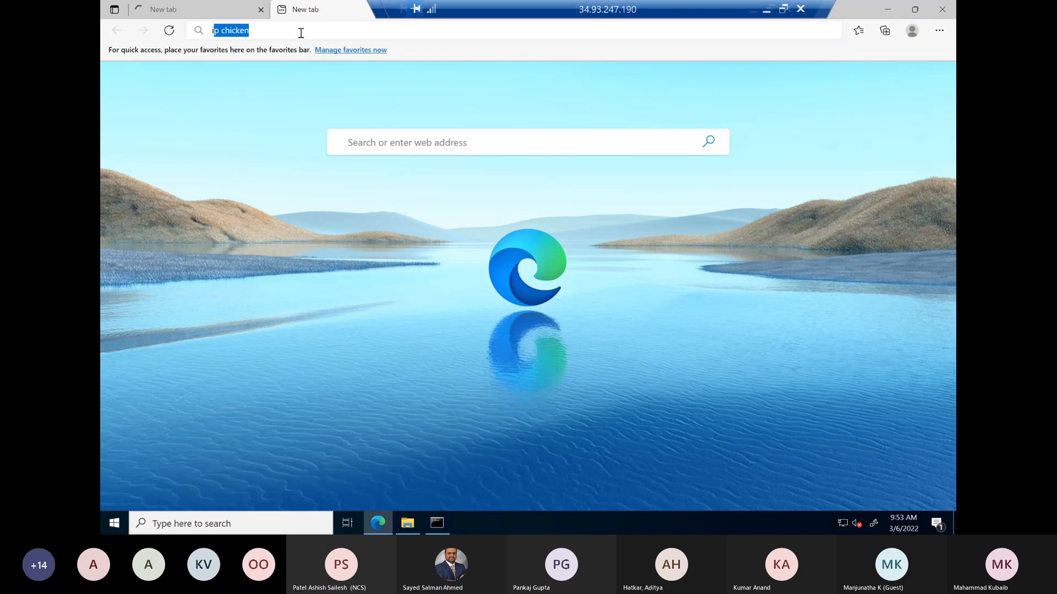
{"action": "left_click", "coordinate": [339, 100]}
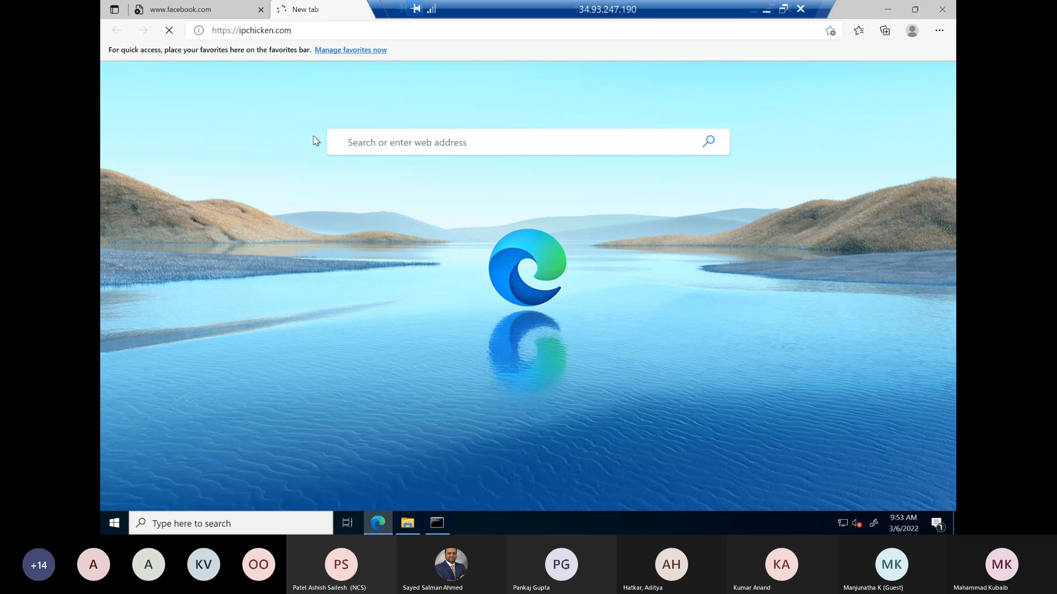
{"action": "left_click", "coordinate": [200, 16]}
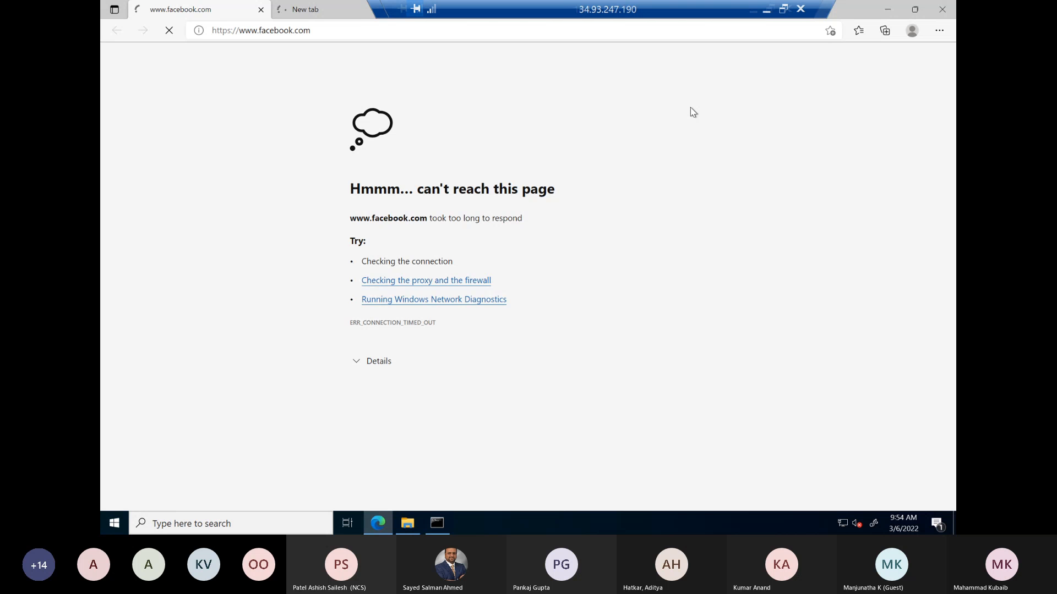
Step: Leave the vm-mumbai remote session, cancel the Windows password reset, and open the Cloud NAT gateway creation form in the console
{"action": "left_click", "coordinate": [766, 9]}
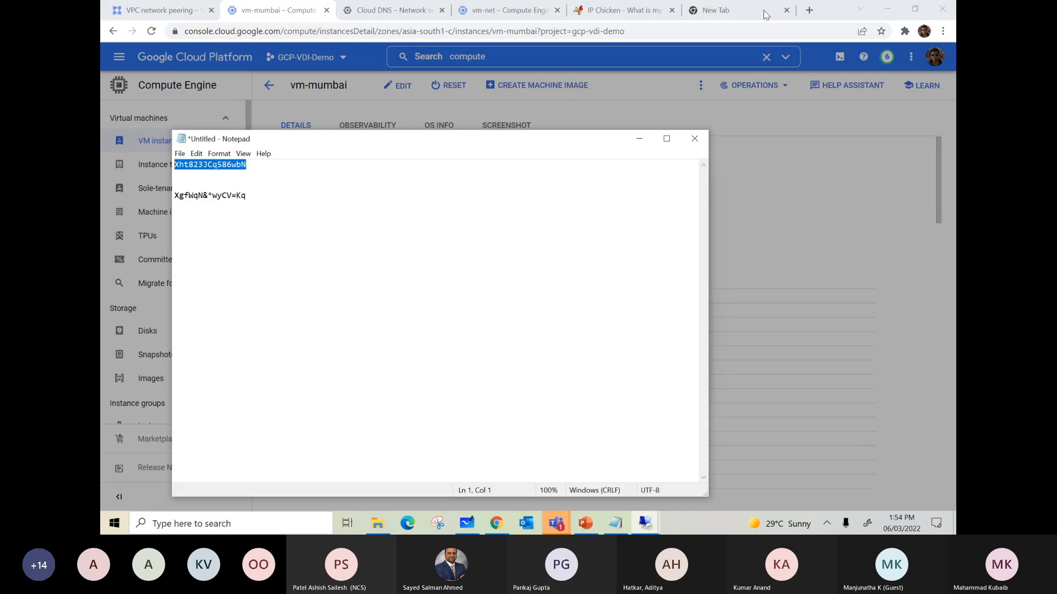
{"action": "left_click", "coordinate": [640, 140]}
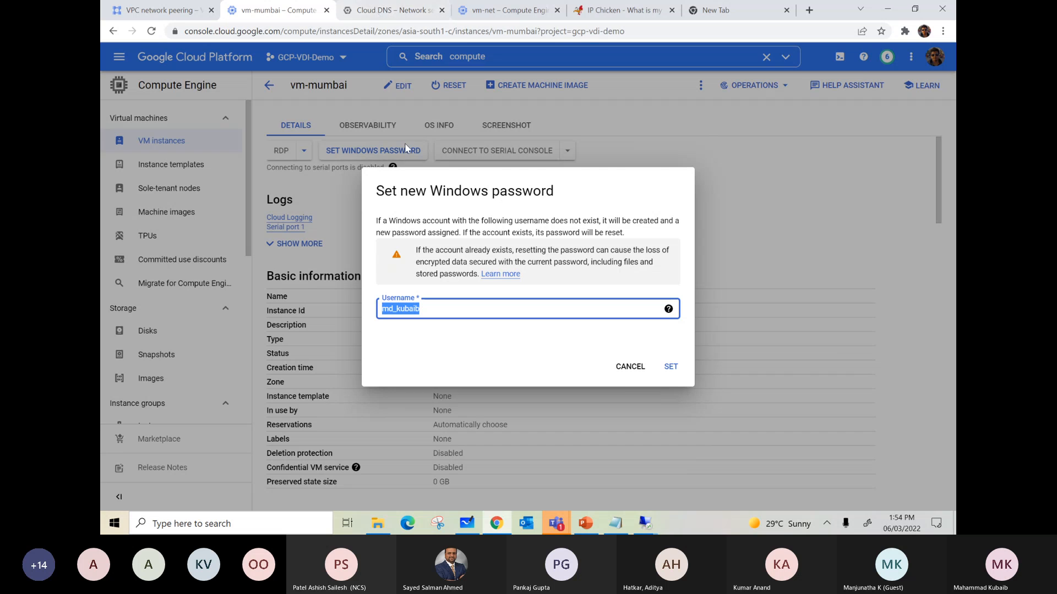
{"action": "left_click", "coordinate": [625, 373]}
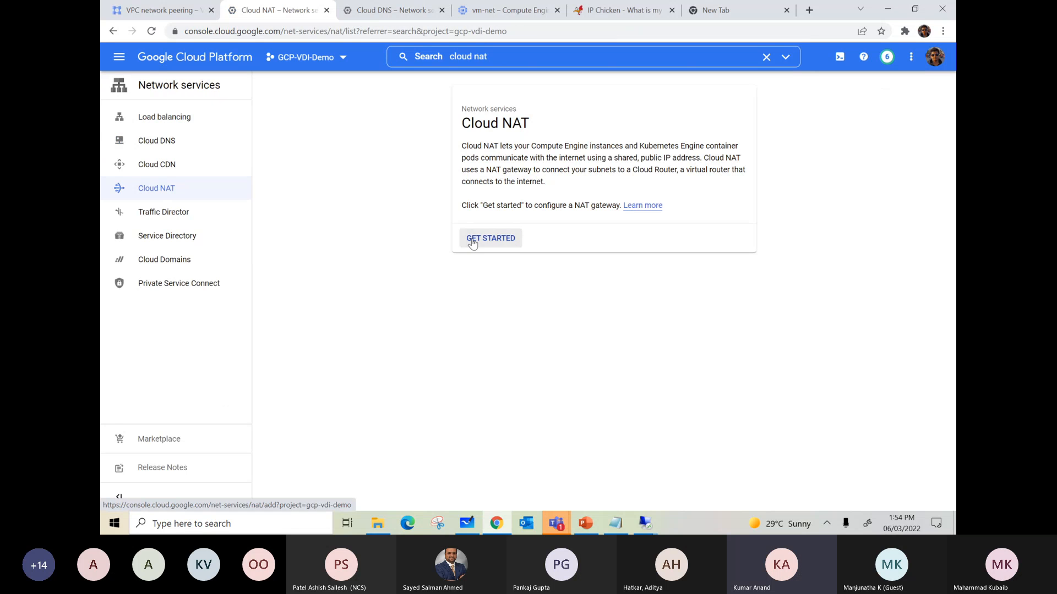
{"action": "left_click", "coordinate": [472, 241]}
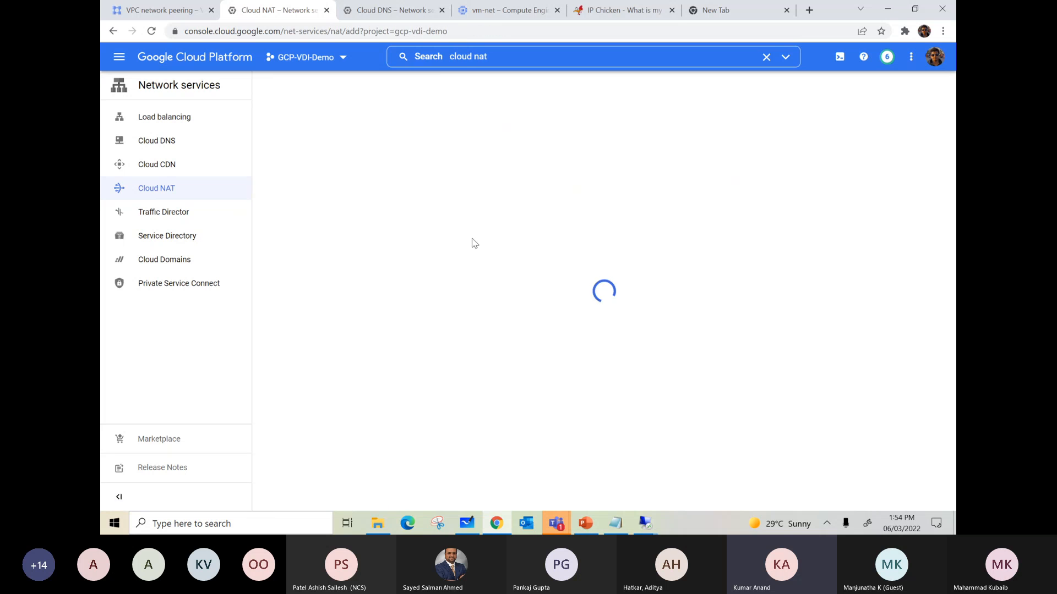
Step: Name the NAT gateway test-nat and set its network to vdi-vpc and region to asia-south1 (Mumbai)
{"action": "left_click", "coordinate": [298, 208]}
{"action": "type", "text": "test-nat"}
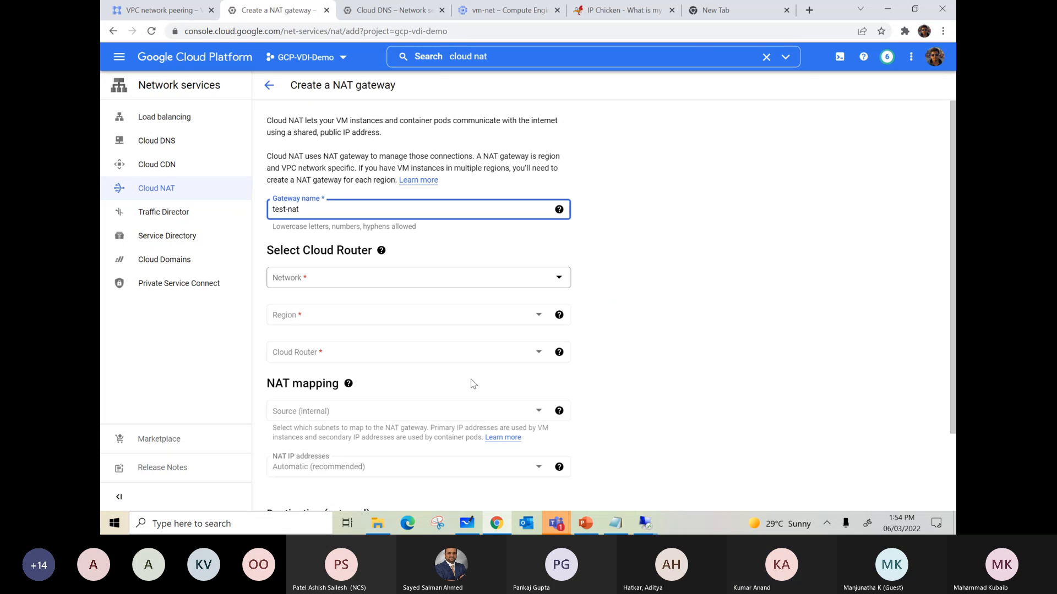
{"action": "left_click", "coordinate": [460, 282]}
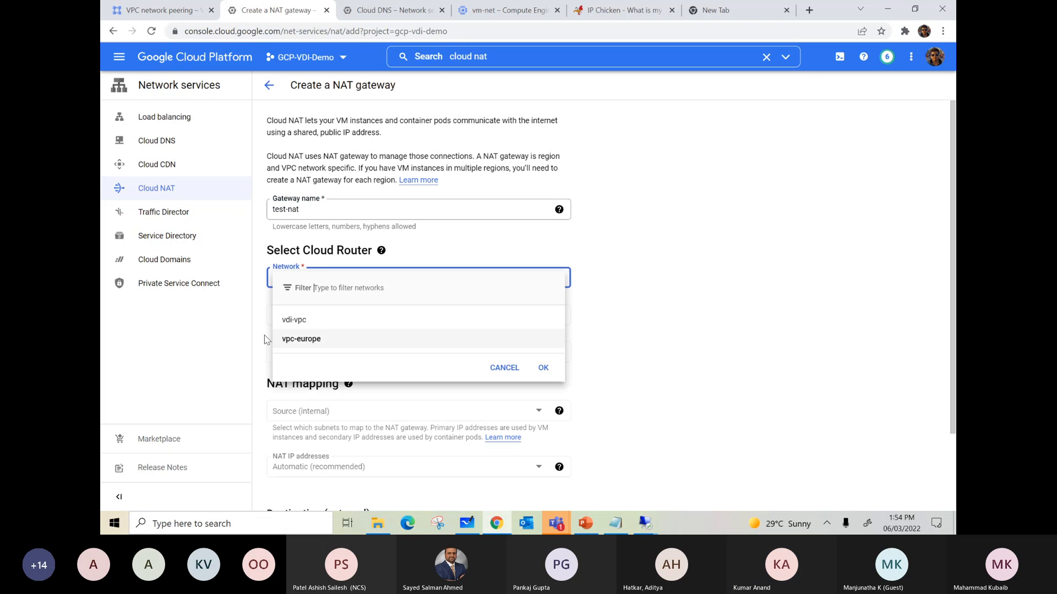
{"action": "left_click", "coordinate": [298, 325]}
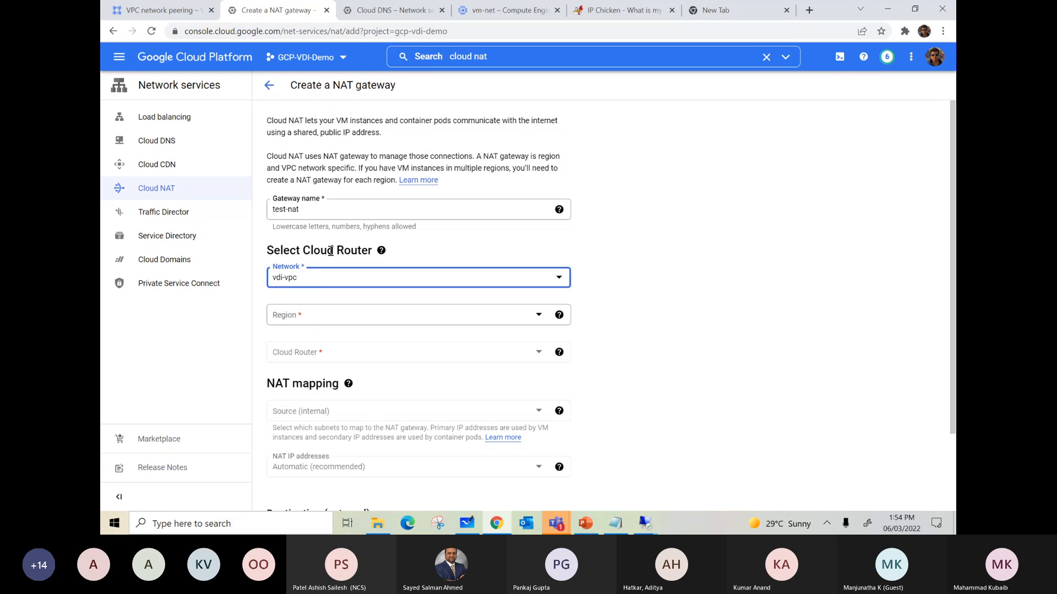
{"action": "left_click", "coordinate": [354, 314]}
{"action": "left_click", "coordinate": [319, 342]}
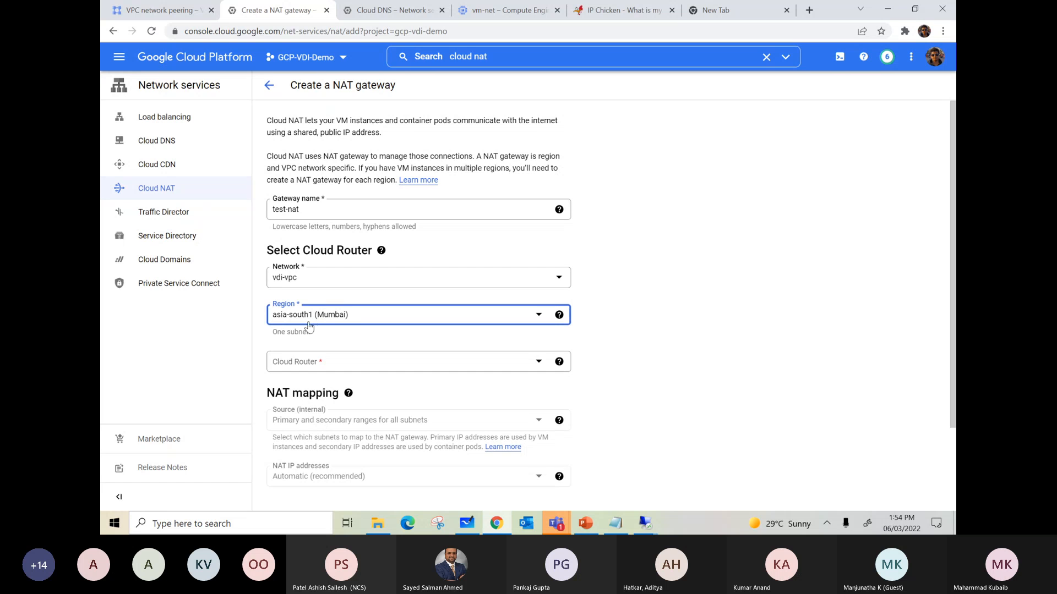
Step: Create a new Cloud Router named test-rtr for the NAT gateway
{"action": "scroll", "coordinate": [352, 324], "scroll_direction": "down", "scroll_amount": 1}
{"action": "left_click", "coordinate": [384, 302]}
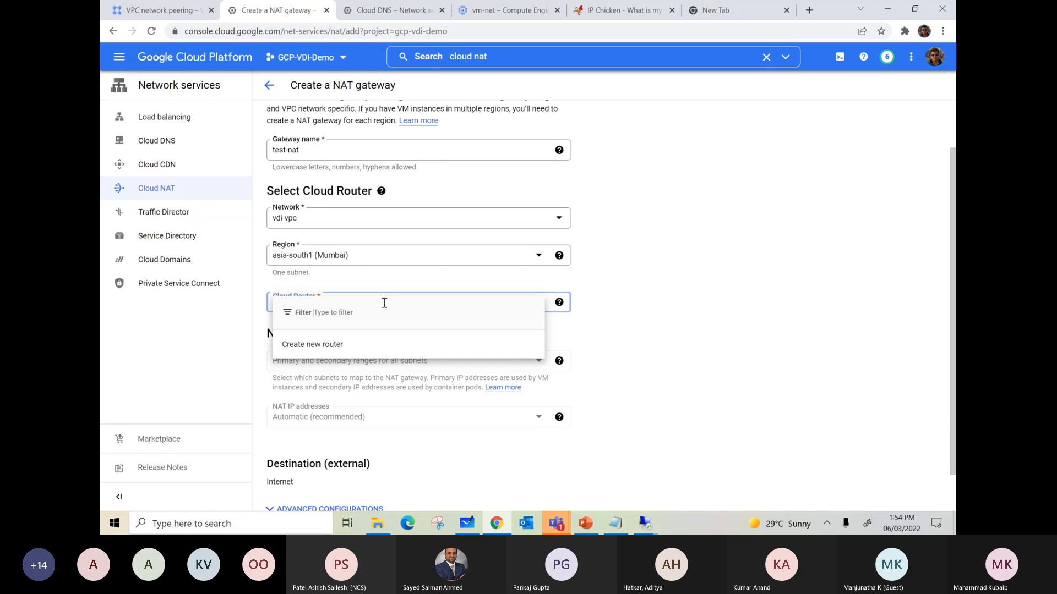
{"action": "left_click", "coordinate": [325, 345]}
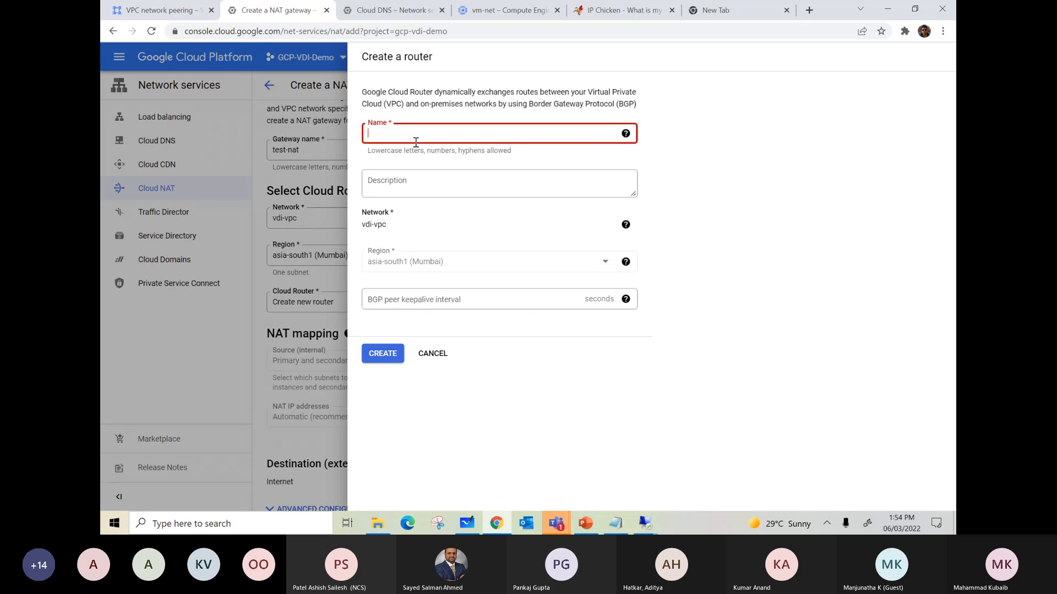
{"action": "type", "text": "test-rtr"}
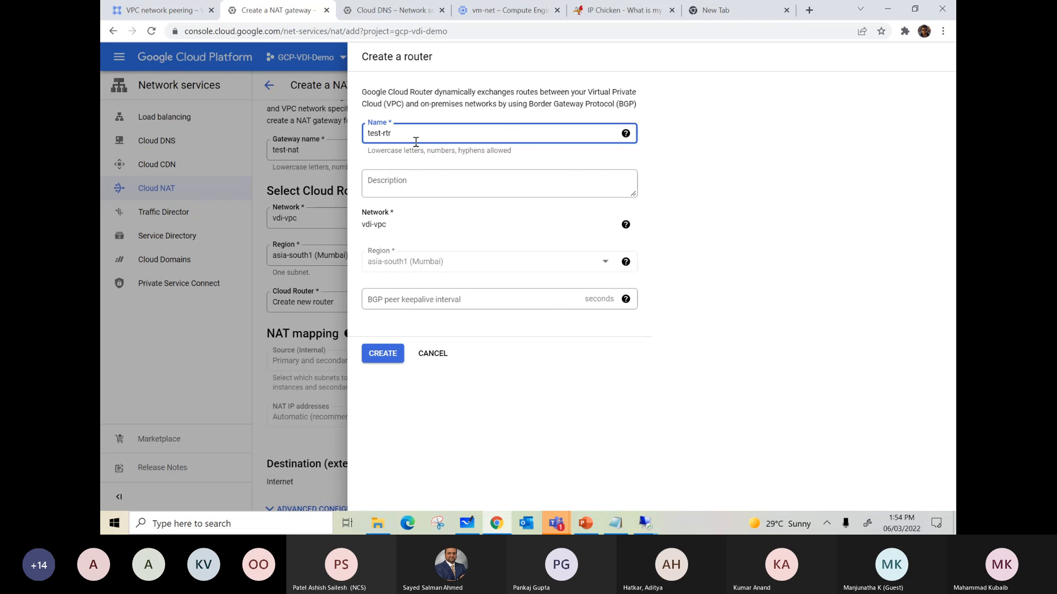
{"action": "left_click", "coordinate": [370, 355]}
Step: Switch the gateway's NAT IP addresses to Manual and examine the IP address settings
{"action": "scroll", "coordinate": [571, 330], "scroll_direction": "down", "scroll_amount": 1}
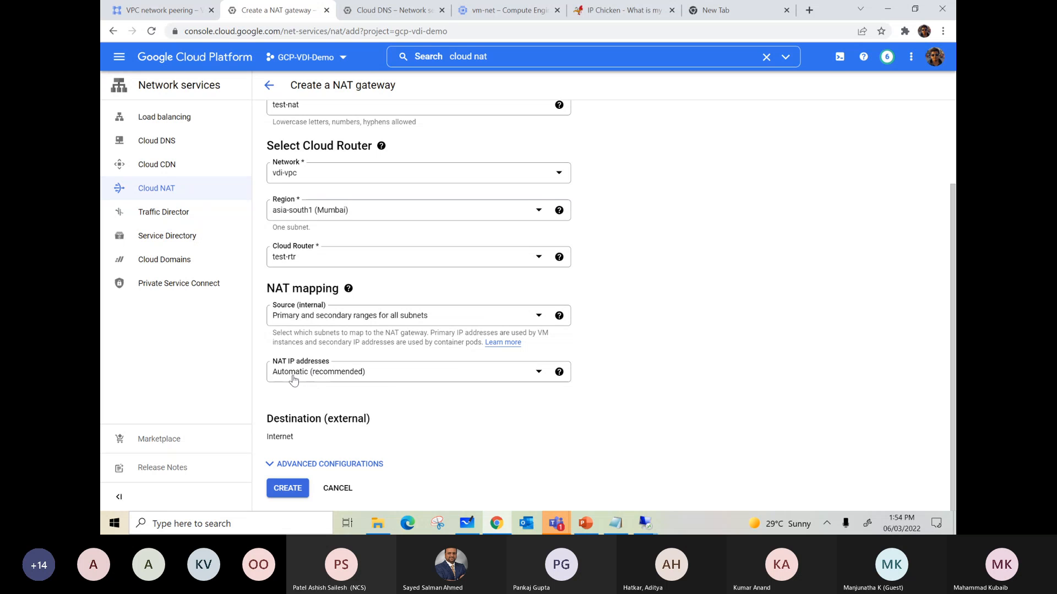
{"action": "left_click", "coordinate": [294, 378]}
{"action": "left_click", "coordinate": [296, 413]}
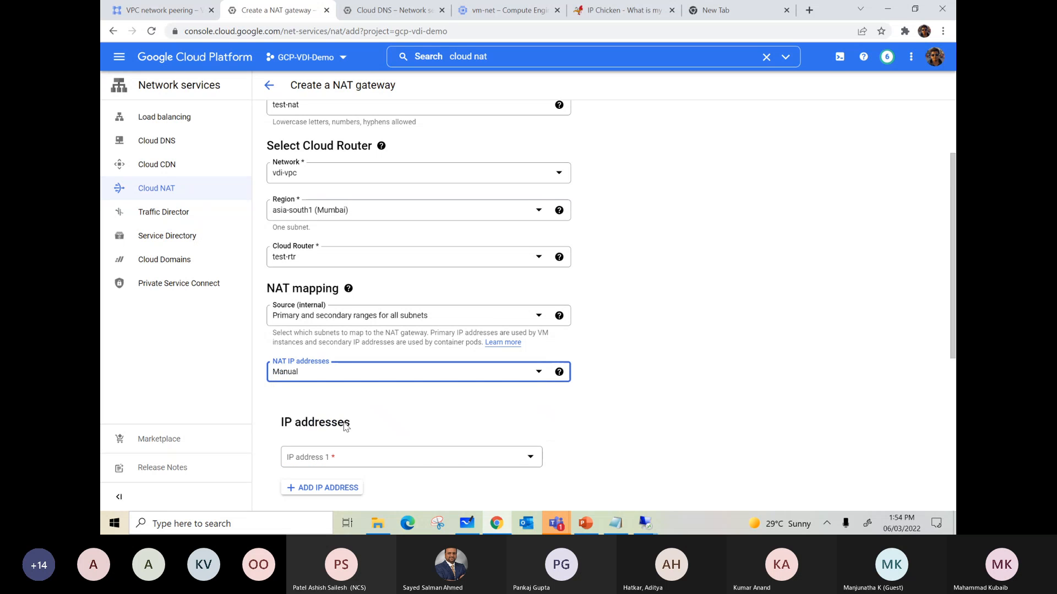
{"action": "scroll", "coordinate": [346, 427], "scroll_direction": "down", "scroll_amount": 2}
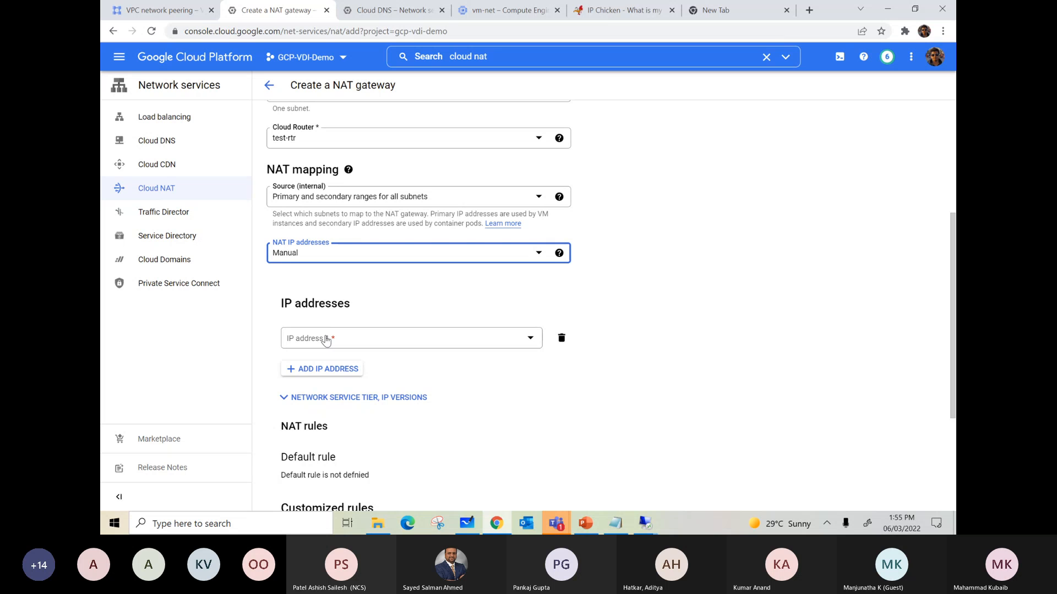
Step: Set the NAT IP addresses to Automatic (recommended) and create the gateway
{"action": "left_click", "coordinate": [305, 256]}
{"action": "left_click", "coordinate": [346, 274]}
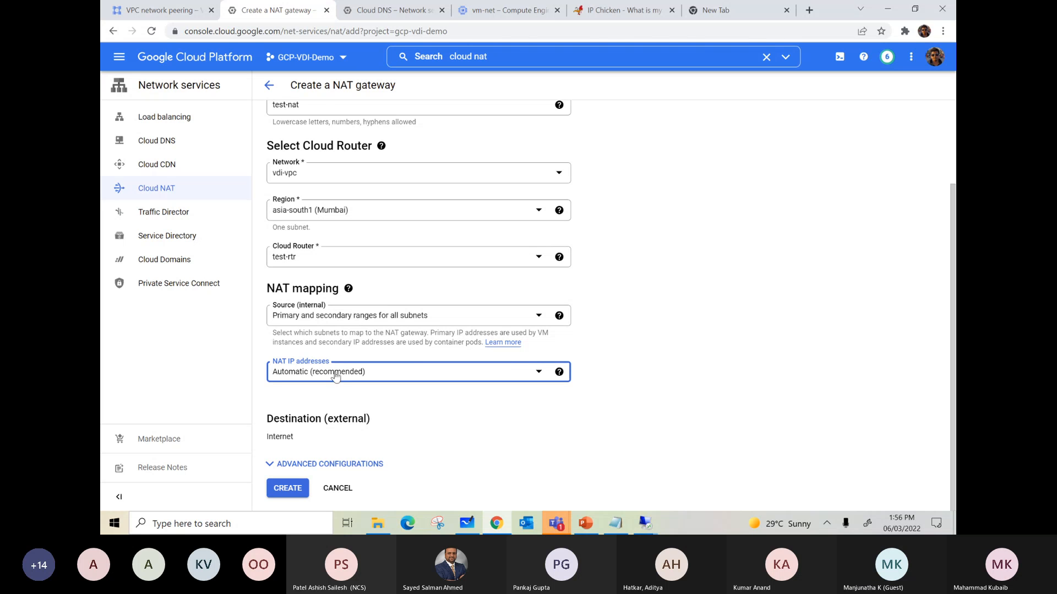
{"action": "left_click", "coordinate": [285, 490]}
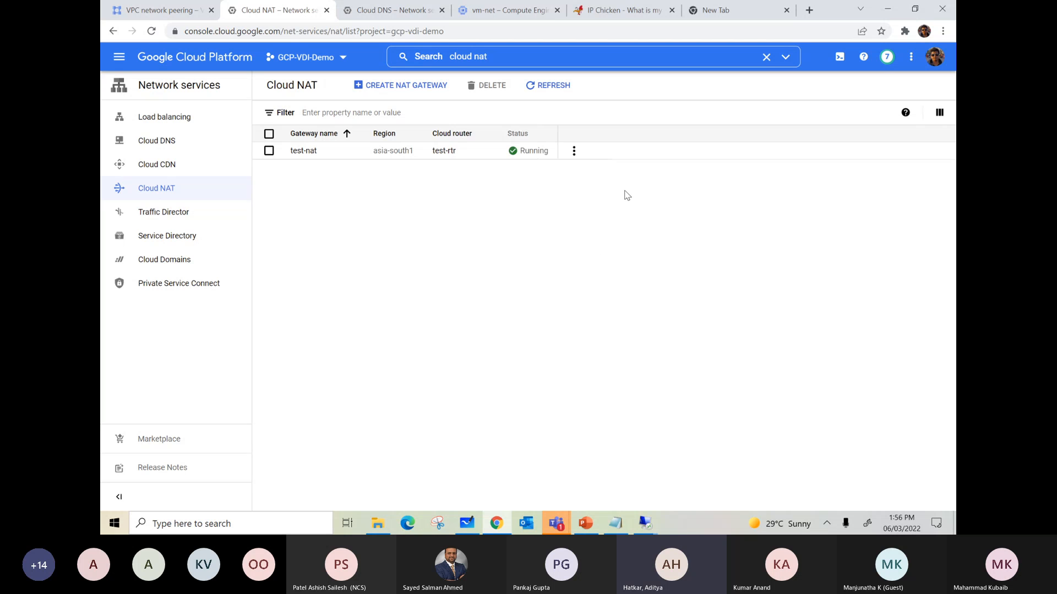
Step: Return to the vm-mumbai remote session, reload ipchicken.com, and check the Facebook page to retest internet access
{"action": "left_click", "coordinate": [646, 526]}
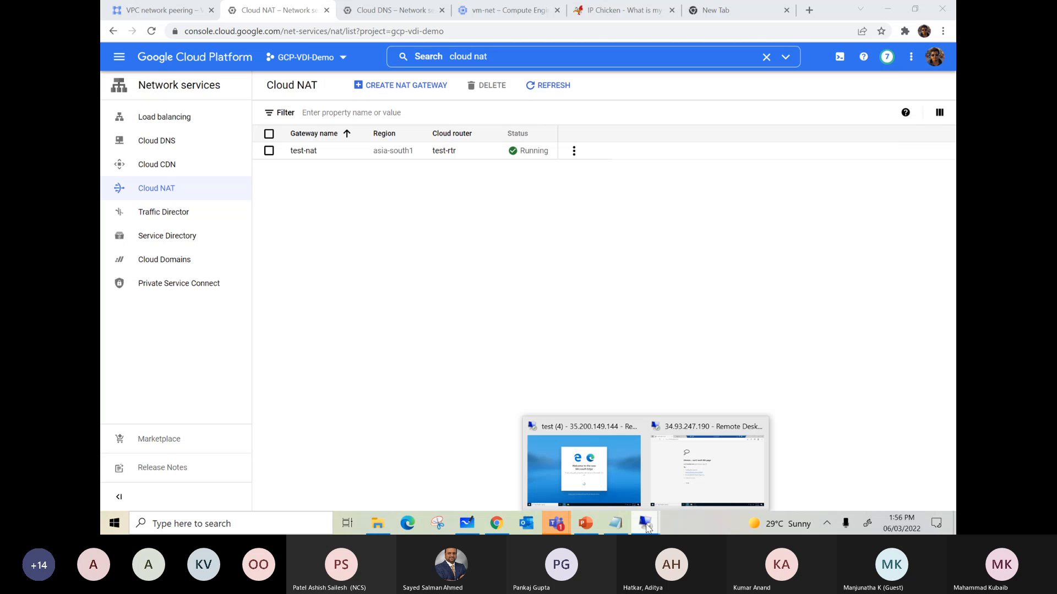
{"action": "left_click", "coordinate": [707, 469]}
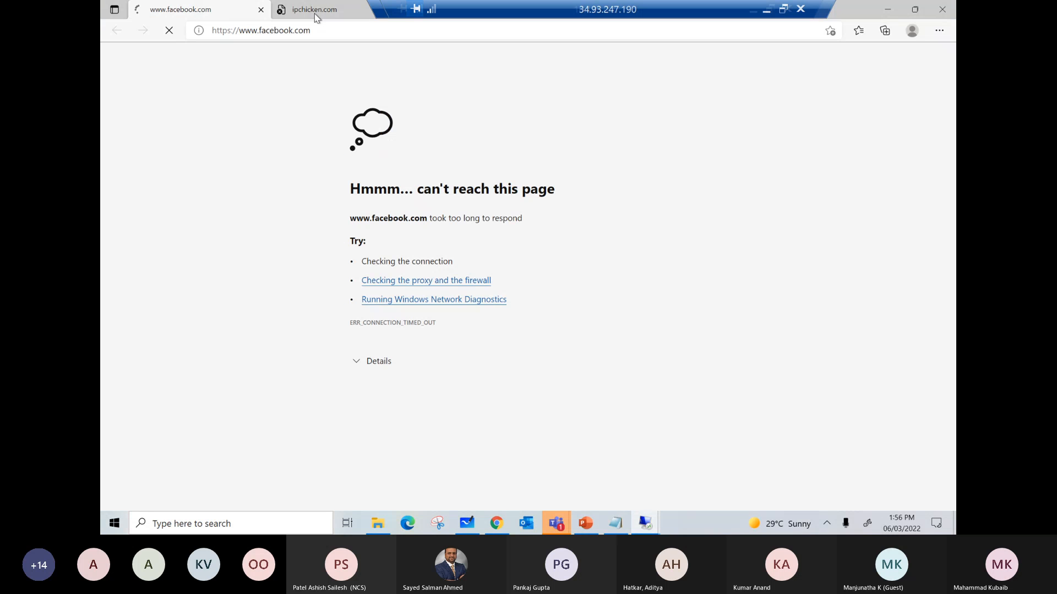
{"action": "left_click", "coordinate": [315, 13]}
{"action": "left_click", "coordinate": [169, 30]}
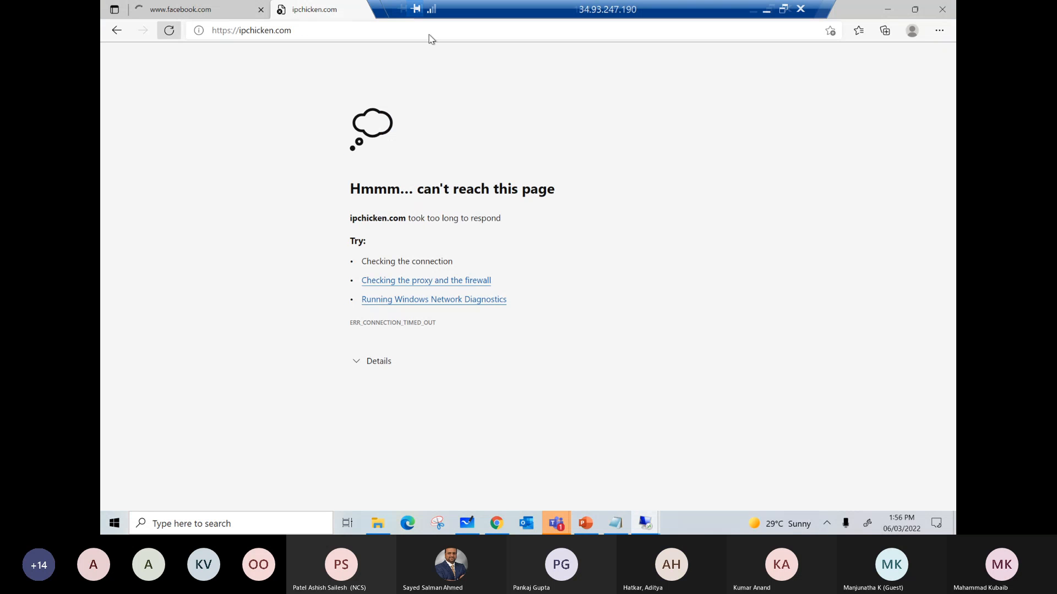
{"action": "left_click", "coordinate": [212, 15]}
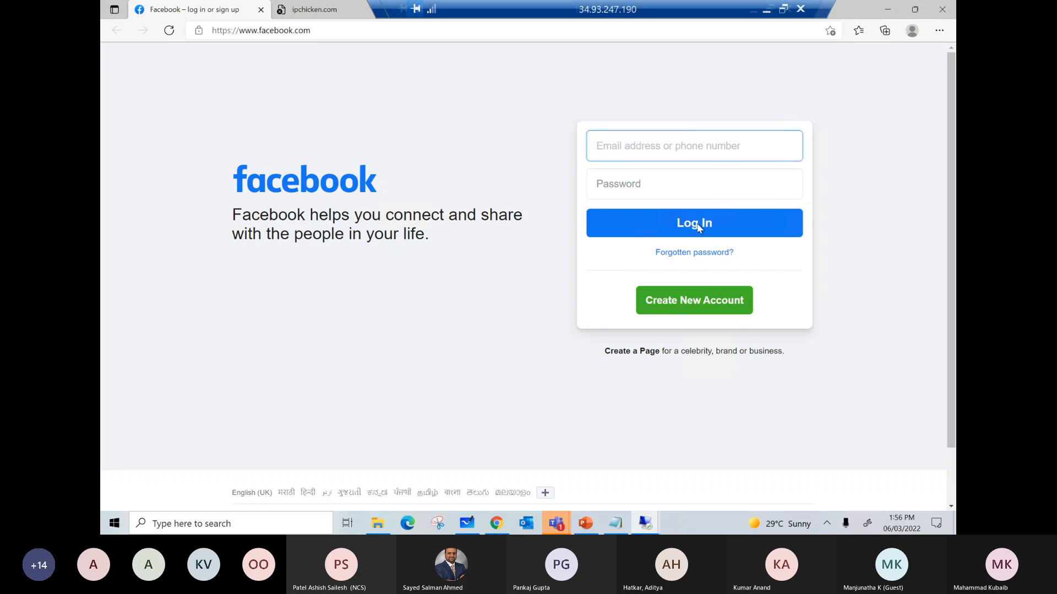
{"action": "left_click", "coordinate": [332, 17]}
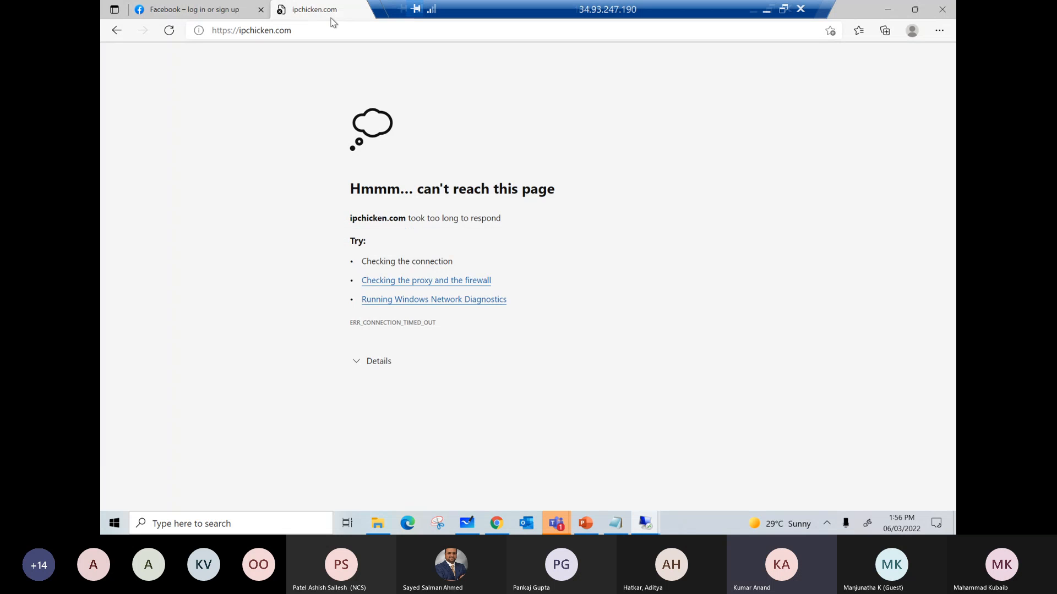
{"action": "left_click", "coordinate": [171, 31]}
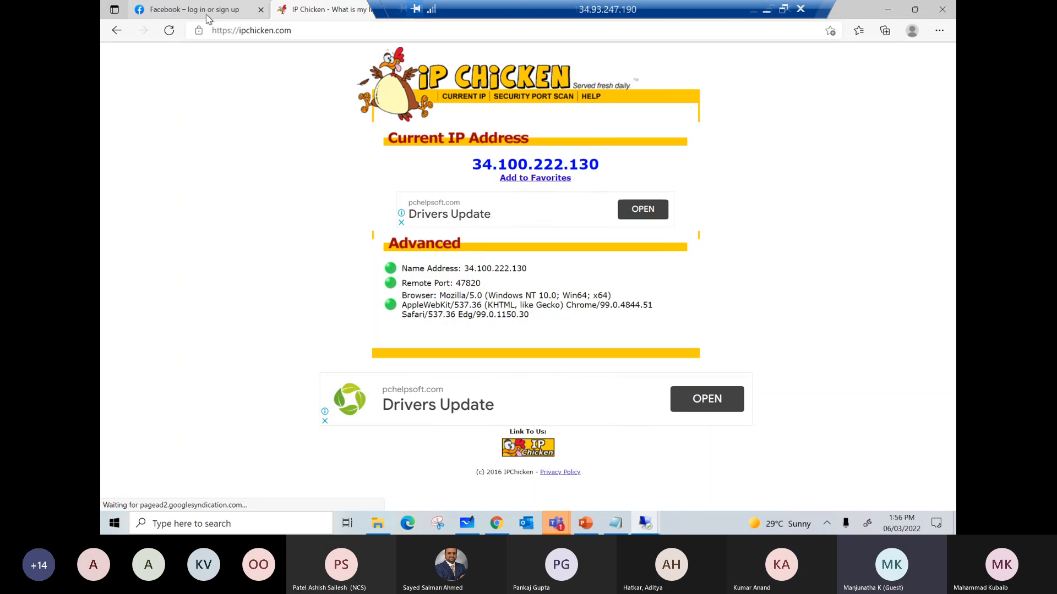
{"action": "left_click", "coordinate": [207, 16]}
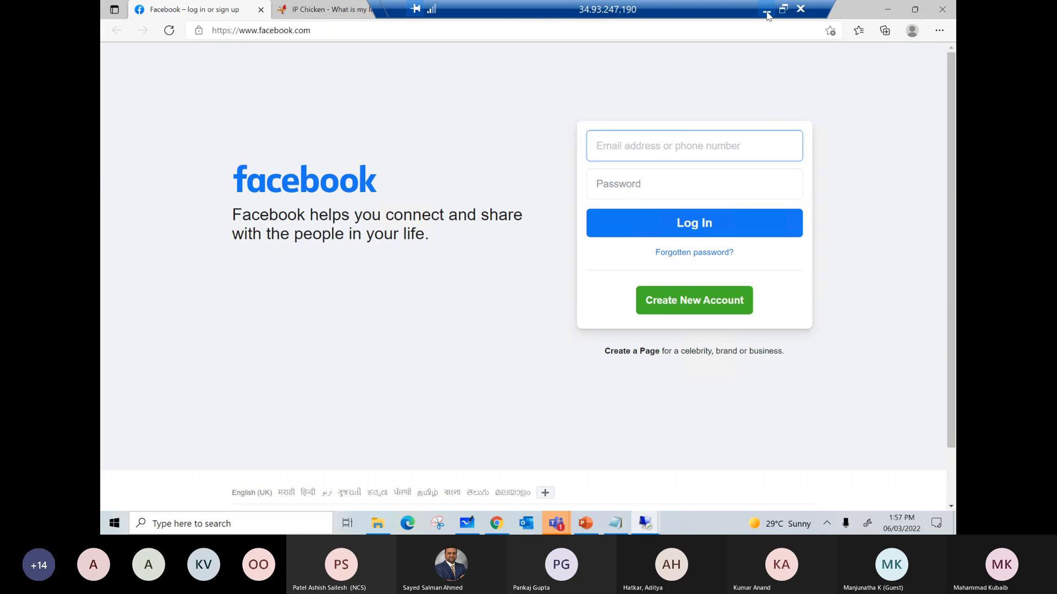
Step: Leave the remote session, switch to Microsoft Whiteboard, and clear the canvas
{"action": "left_click", "coordinate": [767, 13]}
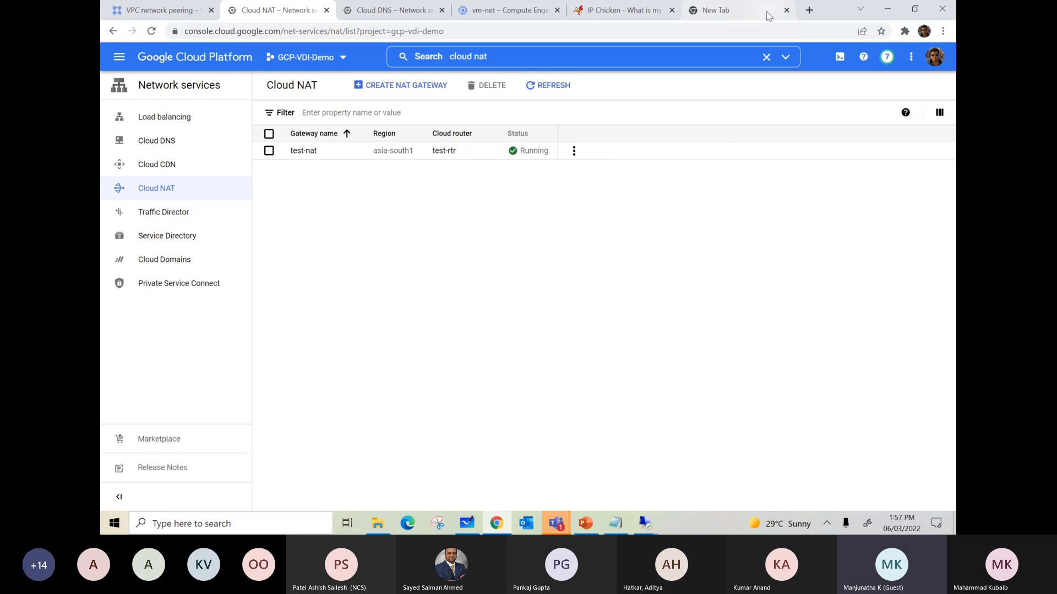
{"action": "left_click", "coordinate": [464, 520]}
{"action": "left_click", "coordinate": [914, 61]}
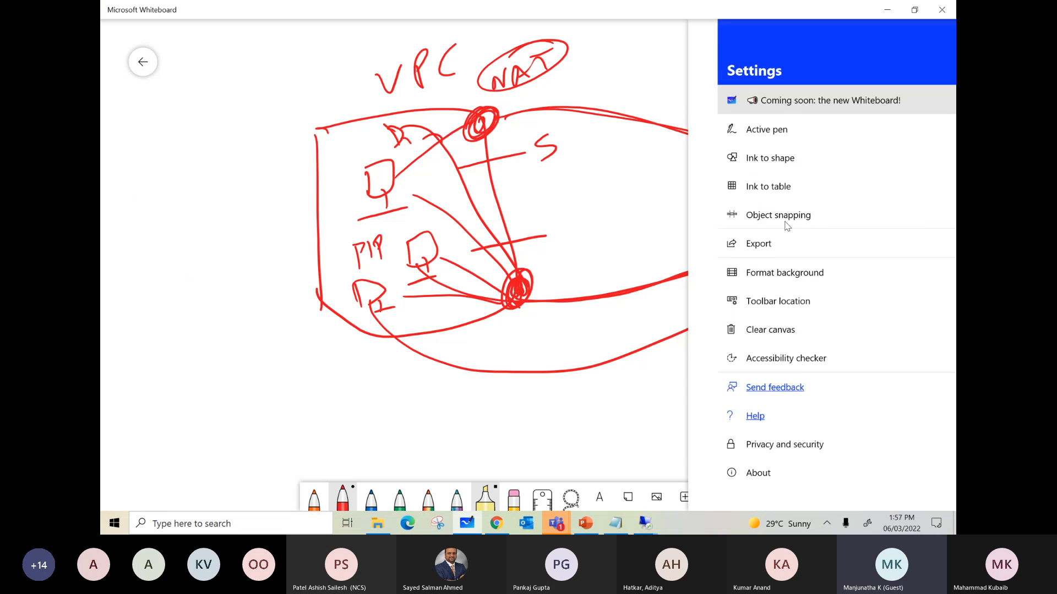
{"action": "left_click", "coordinate": [715, 331]}
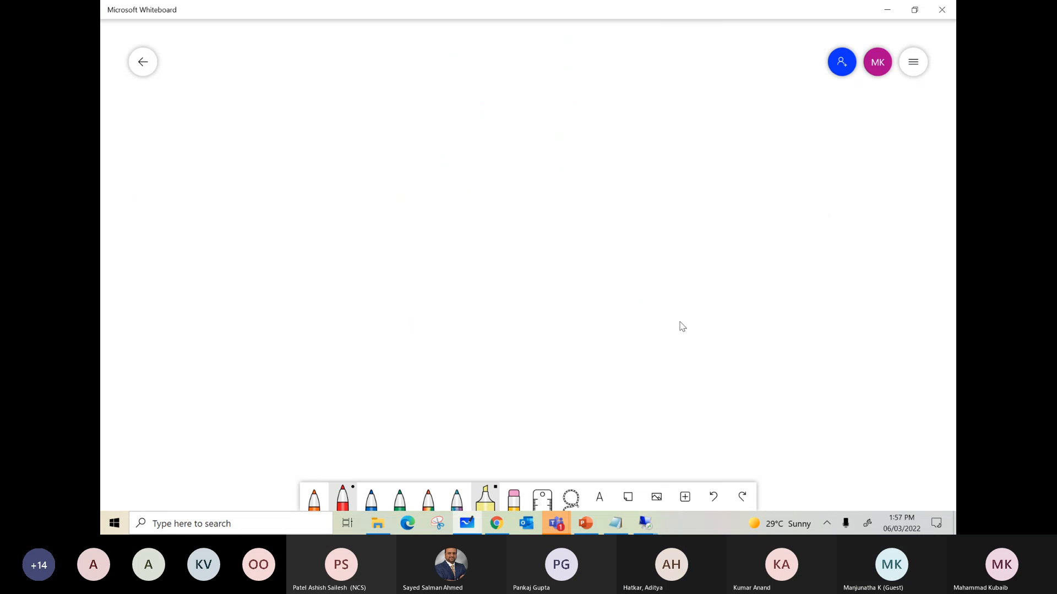
Step: Draw a square box labelled VPC and a labelled ellipse for the external destination to its right
{"action": "mouse_move", "coordinate": [377, 118]}
{"action": "left_mouse_down"}
{"action": "mouse_move", "coordinate": [521, 94]}
{"action": "mouse_move", "coordinate": [379, 274]}
{"action": "left_mouse_up"}
{"action": "mouse_move", "coordinate": [514, 99]}
{"action": "left_mouse_down"}
{"action": "mouse_move", "coordinate": [521, 180]}
{"action": "mouse_move", "coordinate": [375, 264]}
{"action": "left_mouse_up"}
{"action": "mouse_move", "coordinate": [391, 54]}
{"action": "left_mouse_down"}
{"action": "mouse_move", "coordinate": [414, 41]}
{"action": "mouse_move", "coordinate": [430, 74]}
{"action": "left_mouse_up"}
{"action": "mouse_move", "coordinate": [427, 49]}
{"action": "left_mouse_down"}
{"action": "mouse_move", "coordinate": [438, 47]}
{"action": "mouse_move", "coordinate": [429, 60]}
{"action": "left_mouse_up"}
{"action": "left_click_drag", "start_coordinate": [462, 44], "coordinate": [464, 65]}
{"action": "mouse_move", "coordinate": [800, 134]}
{"action": "left_mouse_down"}
{"action": "mouse_move", "coordinate": [798, 178]}
{"action": "mouse_move", "coordinate": [818, 170]}
{"action": "left_mouse_up"}
{"action": "left_click_drag", "start_coordinate": [830, 168], "coordinate": [887, 168]}
Step: Draw a computer symbol below the VPC box with an arrow leading from it to the destination ellipse
{"action": "mouse_move", "coordinate": [436, 330]}
{"action": "left_mouse_down"}
{"action": "mouse_move", "coordinate": [439, 367]}
{"action": "mouse_move", "coordinate": [459, 388]}
{"action": "mouse_move", "coordinate": [494, 380]}
{"action": "left_mouse_up"}
{"action": "left_click_drag", "start_coordinate": [460, 397], "coordinate": [465, 424]}
{"action": "left_click_drag", "start_coordinate": [485, 367], "coordinate": [761, 196]}
{"action": "mouse_move", "coordinate": [625, 258]}
{"action": "left_mouse_down"}
{"action": "mouse_move", "coordinate": [659, 249]}
{"action": "mouse_move", "coordinate": [655, 266]}
{"action": "left_mouse_up"}
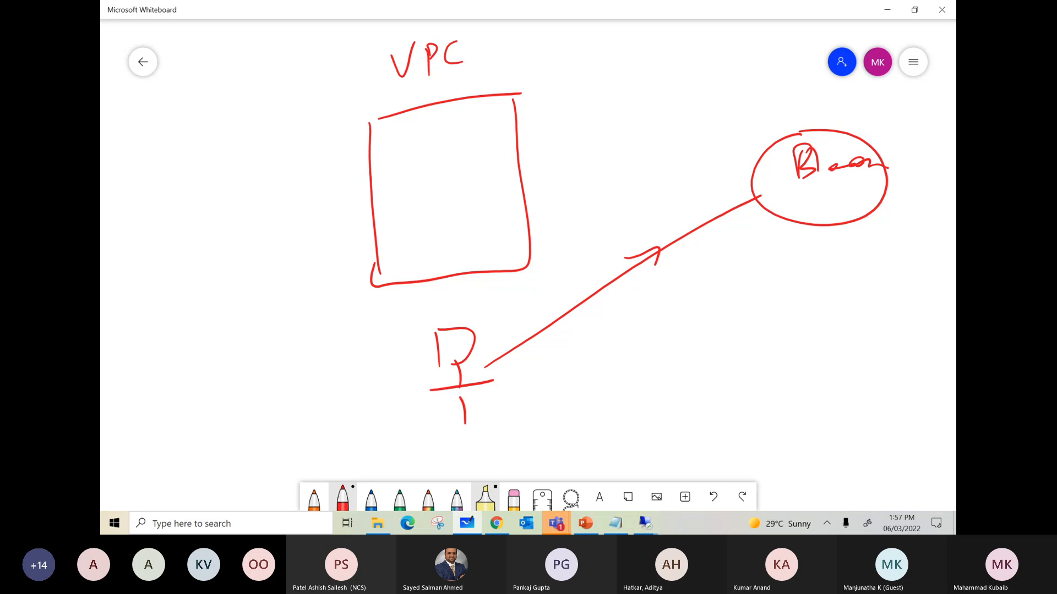
Step: Write PIP beside the computer symbol and P with a tick beneath it
{"action": "mouse_move", "coordinate": [510, 405]}
{"action": "left_mouse_down"}
{"action": "mouse_move", "coordinate": [515, 435]}
{"action": "mouse_move", "coordinate": [518, 416]}
{"action": "left_mouse_up"}
{"action": "mouse_move", "coordinate": [534, 396]}
{"action": "left_mouse_down"}
{"action": "mouse_move", "coordinate": [532, 420]}
{"action": "mouse_move", "coordinate": [549, 418]}
{"action": "left_mouse_up"}
{"action": "left_click_drag", "start_coordinate": [544, 388], "coordinate": [551, 399]}
{"action": "left_click_drag", "start_coordinate": [486, 439], "coordinate": [441, 463]}
{"action": "left_click_drag", "start_coordinate": [435, 440], "coordinate": [439, 448]}
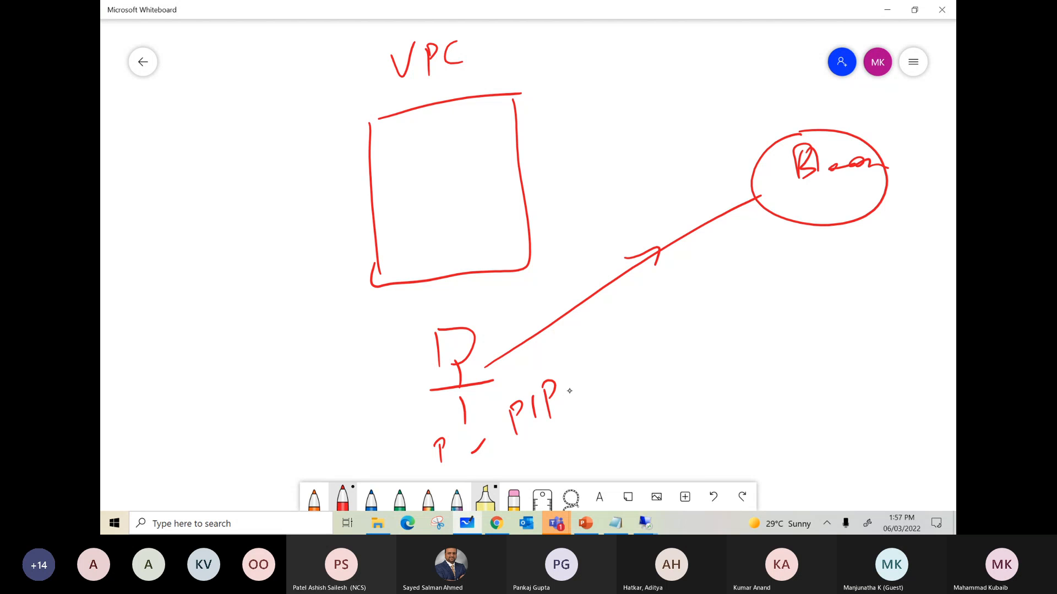
Step: Draw a curly brace beside the VPC box and label it TCS
{"action": "mouse_move", "coordinate": [278, 104]}
{"action": "left_mouse_down"}
{"action": "mouse_move", "coordinate": [265, 242]}
{"action": "mouse_move", "coordinate": [316, 306]}
{"action": "left_mouse_up"}
{"action": "mouse_move", "coordinate": [136, 188]}
{"action": "left_mouse_down"}
{"action": "mouse_move", "coordinate": [149, 231]}
{"action": "mouse_move", "coordinate": [173, 207]}
{"action": "left_mouse_up"}
{"action": "left_click_drag", "start_coordinate": [186, 155], "coordinate": [200, 197]}
{"action": "left_click_drag", "start_coordinate": [130, 188], "coordinate": [114, 215]}
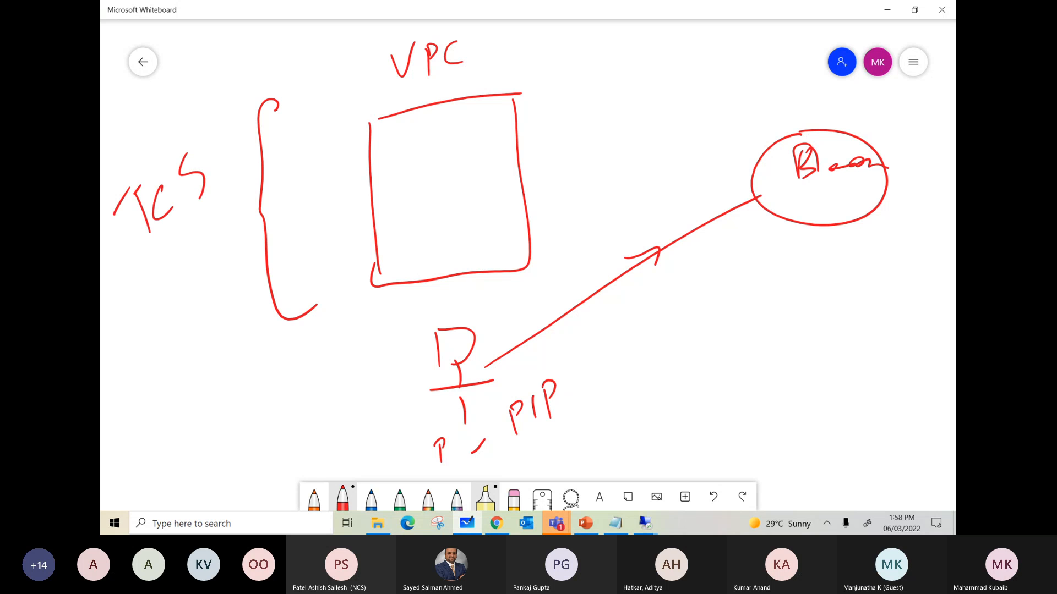
Step: Draw a line rising from the TCS label and write an IP address beginning with 192.188 below the label
{"action": "left_click_drag", "start_coordinate": [192, 105], "coordinate": [218, 65]}
{"action": "left_click_drag", "start_coordinate": [224, 46], "coordinate": [239, 55]}
{"action": "mouse_move", "coordinate": [136, 297]}
{"action": "left_mouse_down"}
{"action": "mouse_move", "coordinate": [130, 322]}
{"action": "mouse_move", "coordinate": [149, 284]}
{"action": "mouse_move", "coordinate": [169, 279]}
{"action": "mouse_move", "coordinate": [177, 294]}
{"action": "left_mouse_up"}
{"action": "left_click", "coordinate": [182, 270]}
{"action": "mouse_move", "coordinate": [190, 247]}
{"action": "left_mouse_down"}
{"action": "mouse_move", "coordinate": [194, 262]}
{"action": "mouse_move", "coordinate": [217, 242]}
{"action": "left_mouse_up"}
{"action": "left_click", "coordinate": [231, 218]}
{"action": "left_click_drag", "start_coordinate": [242, 203], "coordinate": [241, 212]}
{"action": "left_click_drag", "start_coordinate": [261, 187], "coordinate": [262, 195]}
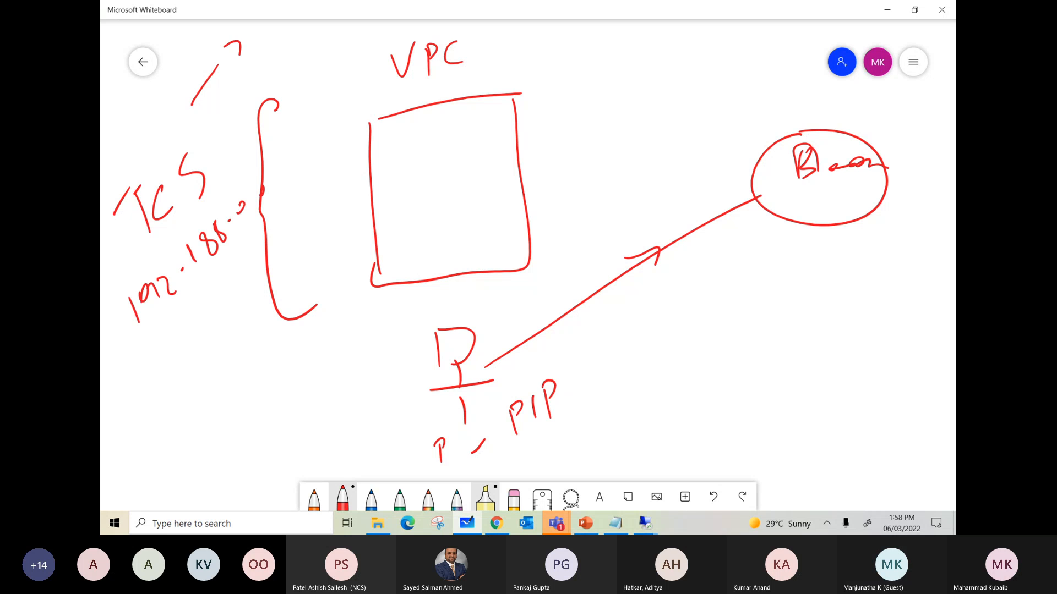
Step: Mark two machines inside the VPC box with arrows to the destination ellipse, and circle the IP address under TCS
{"action": "mouse_move", "coordinate": [407, 197]}
{"action": "left_mouse_down"}
{"action": "mouse_move", "coordinate": [400, 208]}
{"action": "mouse_move", "coordinate": [410, 202]}
{"action": "left_mouse_up"}
{"action": "mouse_move", "coordinate": [425, 194]}
{"action": "left_mouse_down"}
{"action": "mouse_move", "coordinate": [708, 149]}
{"action": "mouse_move", "coordinate": [738, 157]}
{"action": "left_mouse_up"}
{"action": "left_click_drag", "start_coordinate": [730, 144], "coordinate": [739, 175]}
{"action": "mouse_move", "coordinate": [245, 200]}
{"action": "left_mouse_down"}
{"action": "mouse_move", "coordinate": [257, 219]}
{"action": "mouse_move", "coordinate": [181, 232]}
{"action": "left_mouse_up"}
{"action": "mouse_move", "coordinate": [774, 142]}
{"action": "left_mouse_down"}
{"action": "mouse_move", "coordinate": [740, 165]}
{"action": "mouse_move", "coordinate": [776, 146]}
{"action": "mouse_move", "coordinate": [758, 178]}
{"action": "left_mouse_up"}
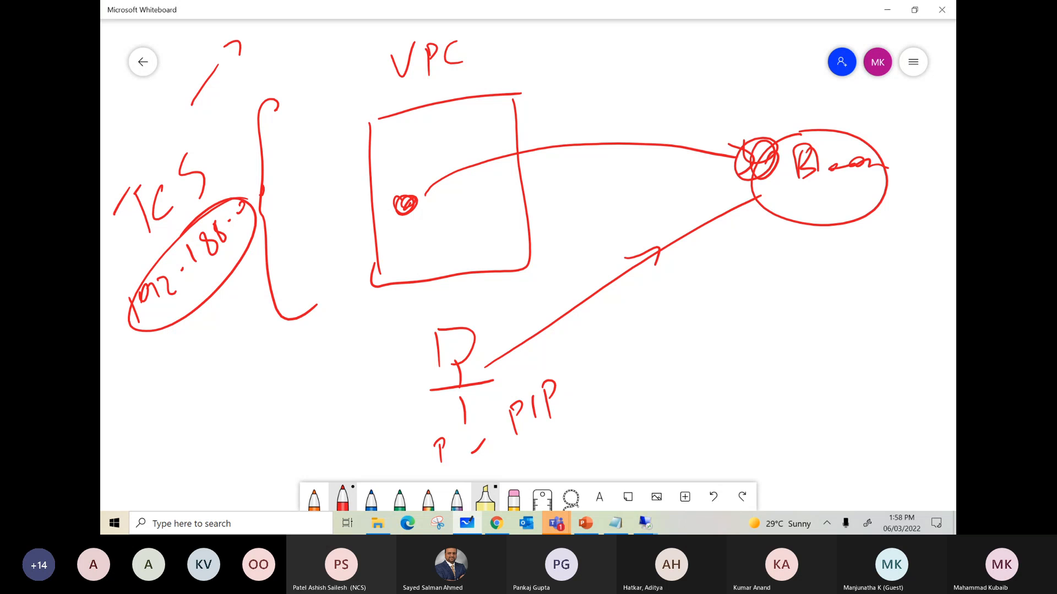
{"action": "mouse_move", "coordinate": [745, 120]}
{"action": "left_mouse_down"}
{"action": "mouse_move", "coordinate": [750, 131]}
{"action": "mouse_move", "coordinate": [821, 77]}
{"action": "left_mouse_up"}
{"action": "mouse_move", "coordinate": [424, 247]}
{"action": "left_mouse_down"}
{"action": "mouse_move", "coordinate": [558, 212]}
{"action": "mouse_move", "coordinate": [718, 191]}
{"action": "left_mouse_up"}
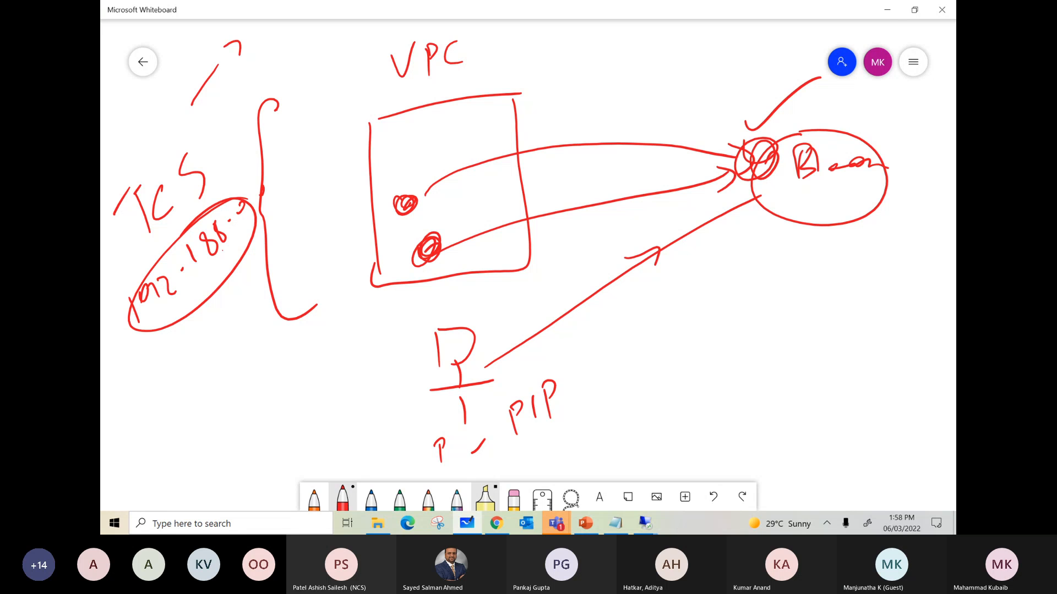
Step: Return to the vm-mumbai remote session and highlight the current IP address on the ipchicken.com page
{"action": "left_click", "coordinate": [890, 13]}
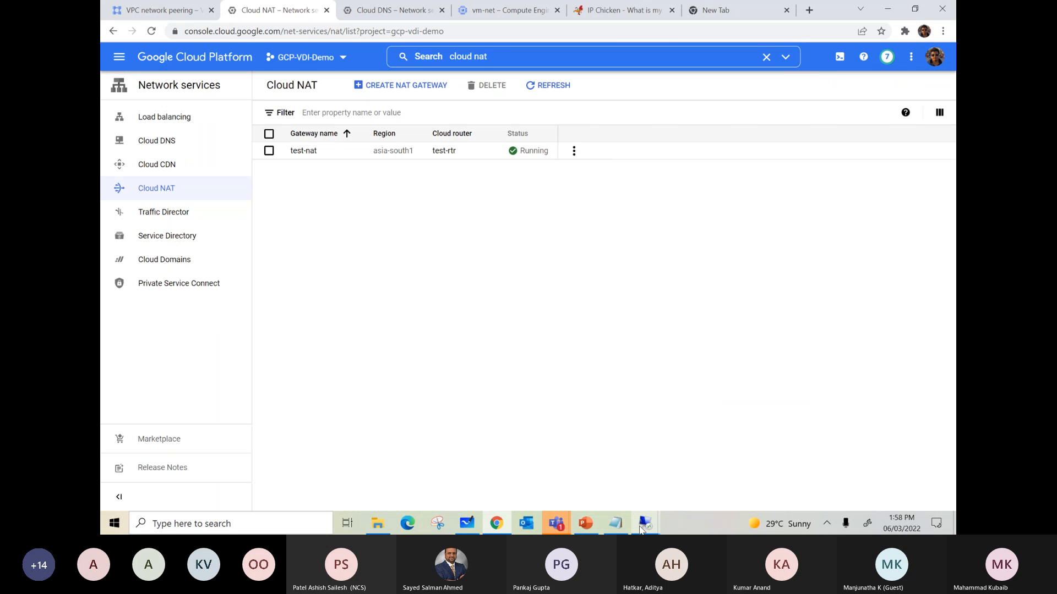
{"action": "mouse_move", "coordinate": [640, 529]}
{"action": "left_click", "coordinate": [692, 471]}
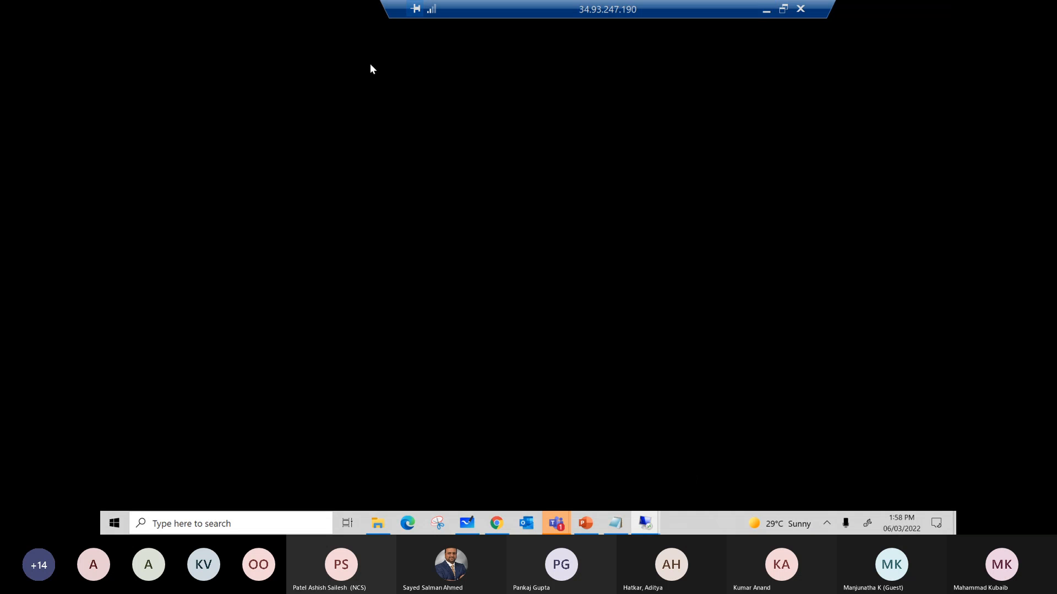
{"action": "left_click", "coordinate": [322, 13]}
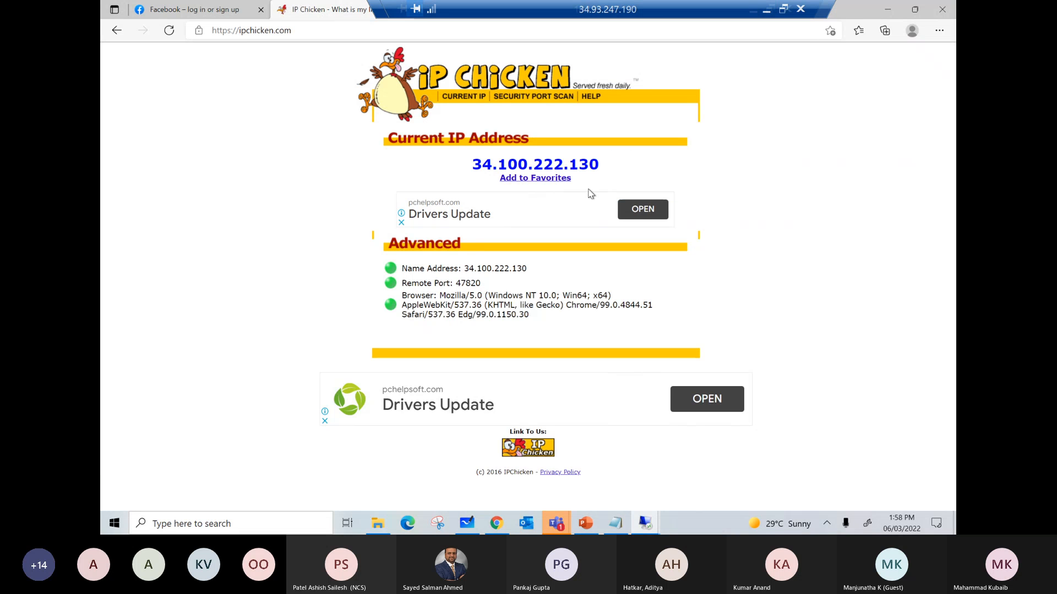
{"action": "left_click_drag", "start_coordinate": [600, 165], "coordinate": [479, 166]}
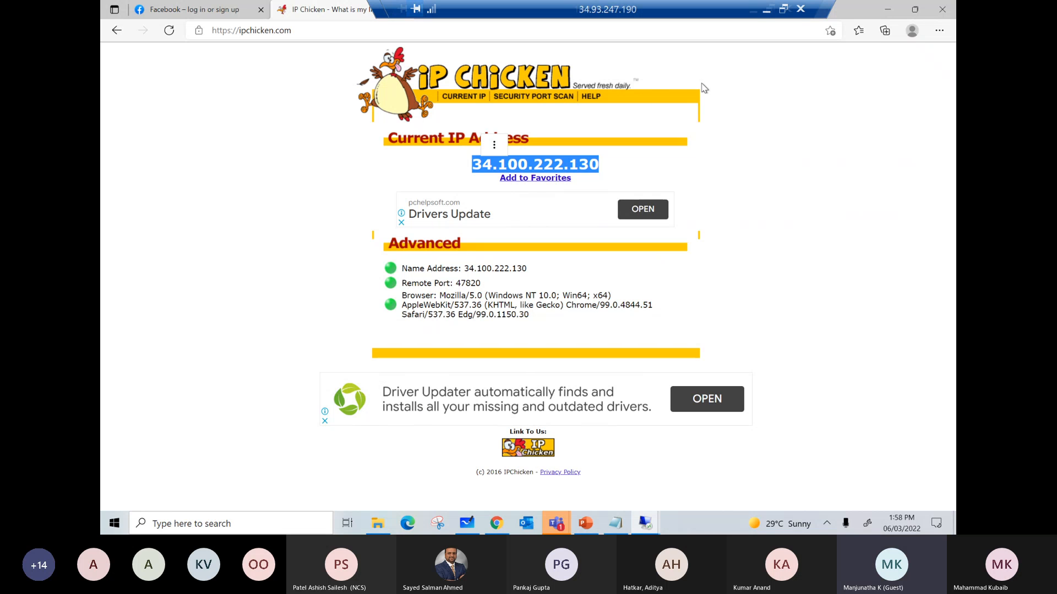
Step: Leave the vm-mumbai remote session and switch to PowerPoint
{"action": "left_click", "coordinate": [766, 9]}
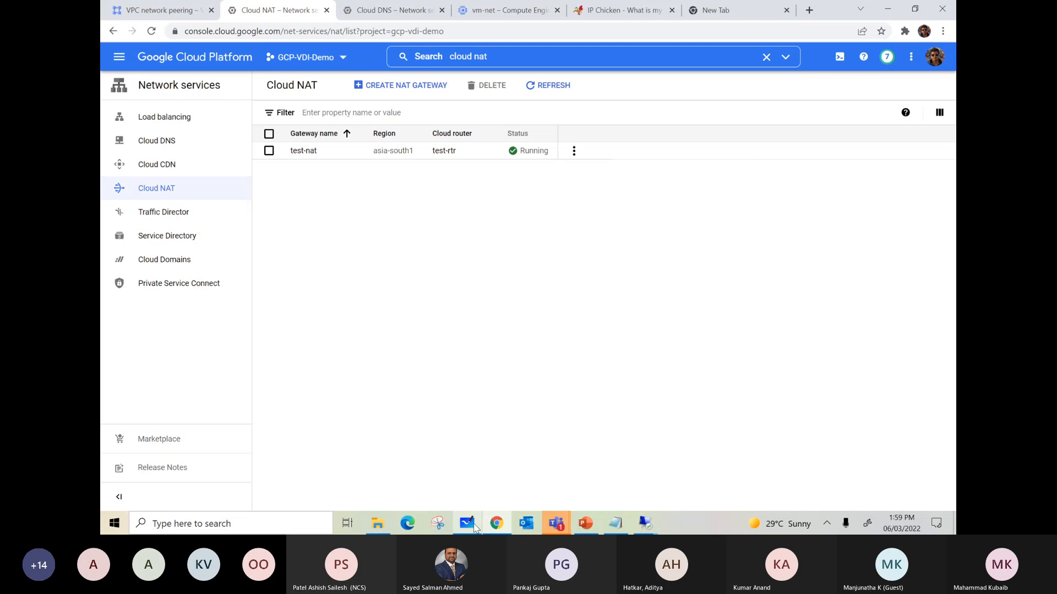
{"action": "left_click", "coordinate": [585, 523]}
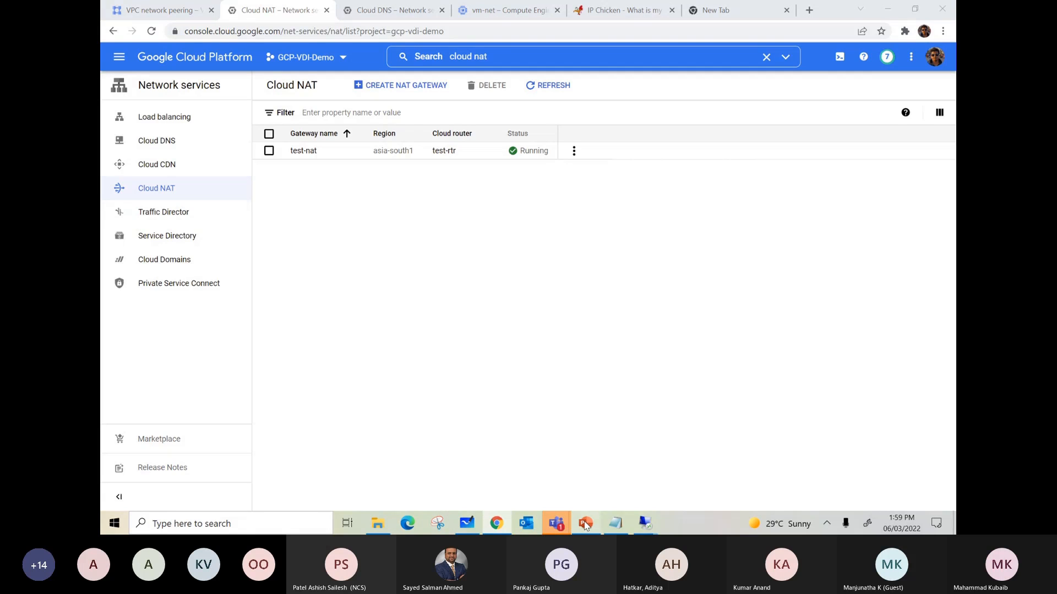